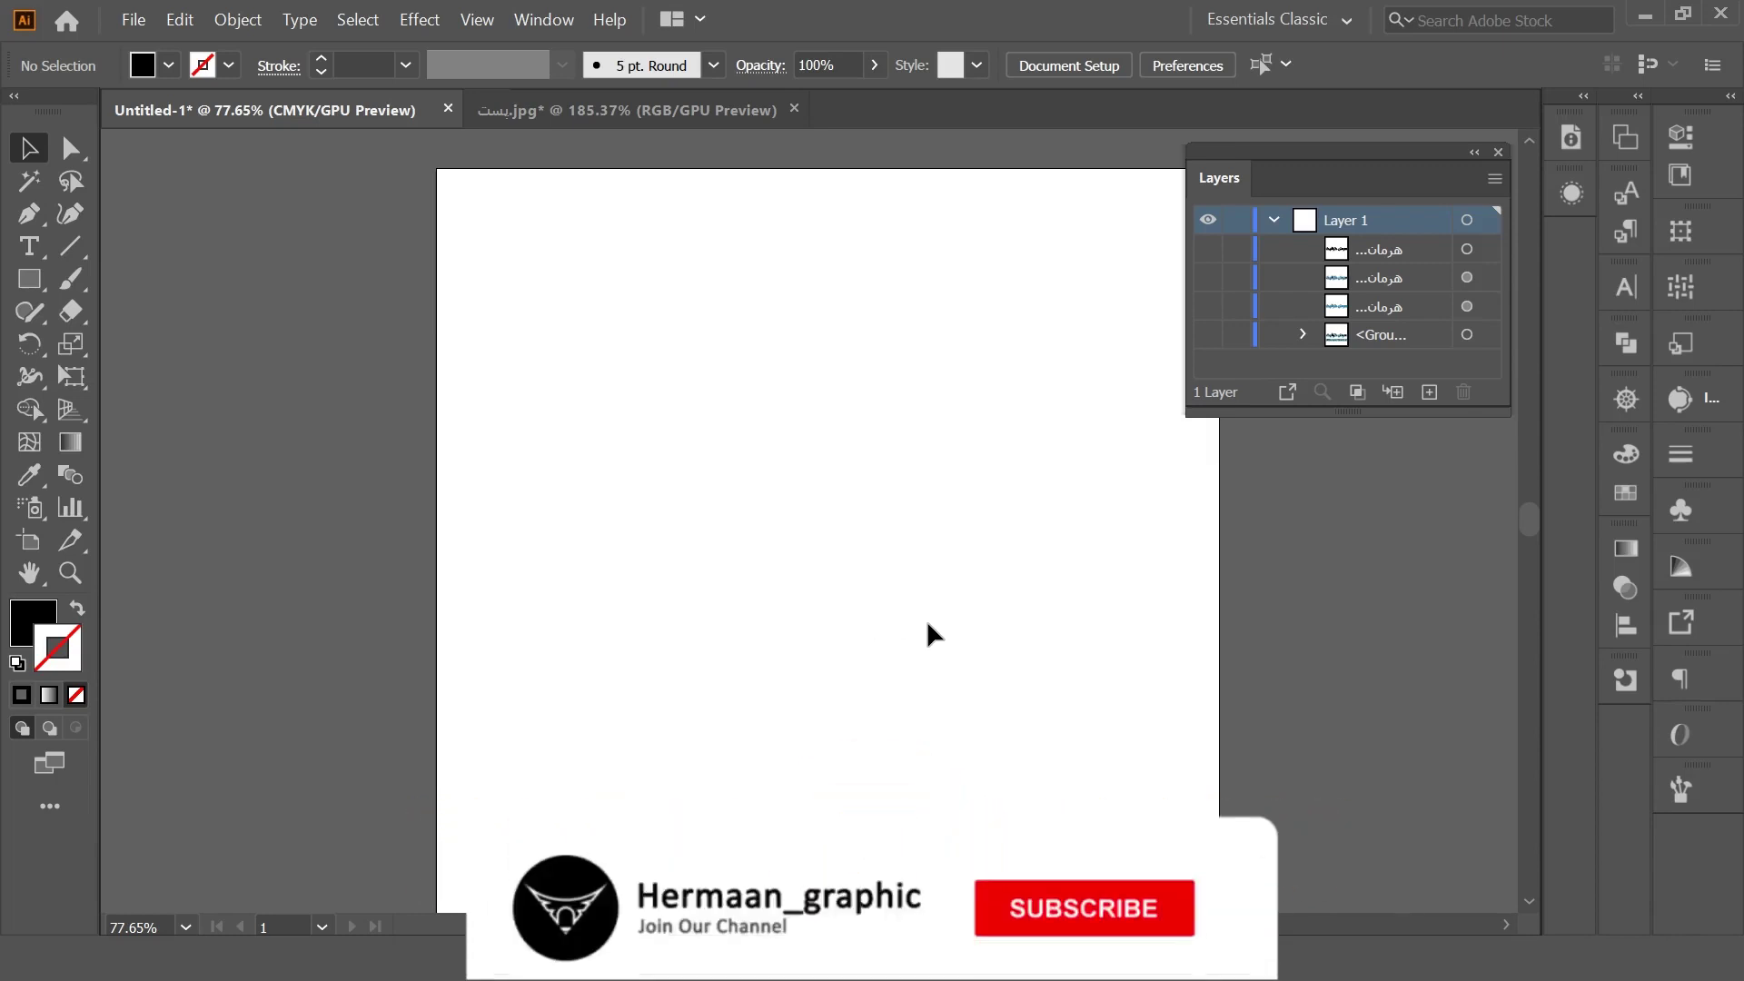
- Show the outlined هرمان گرافیک sublayer, zoom in to inspect it, then switch to بست.jpg
left_click(1207, 306)
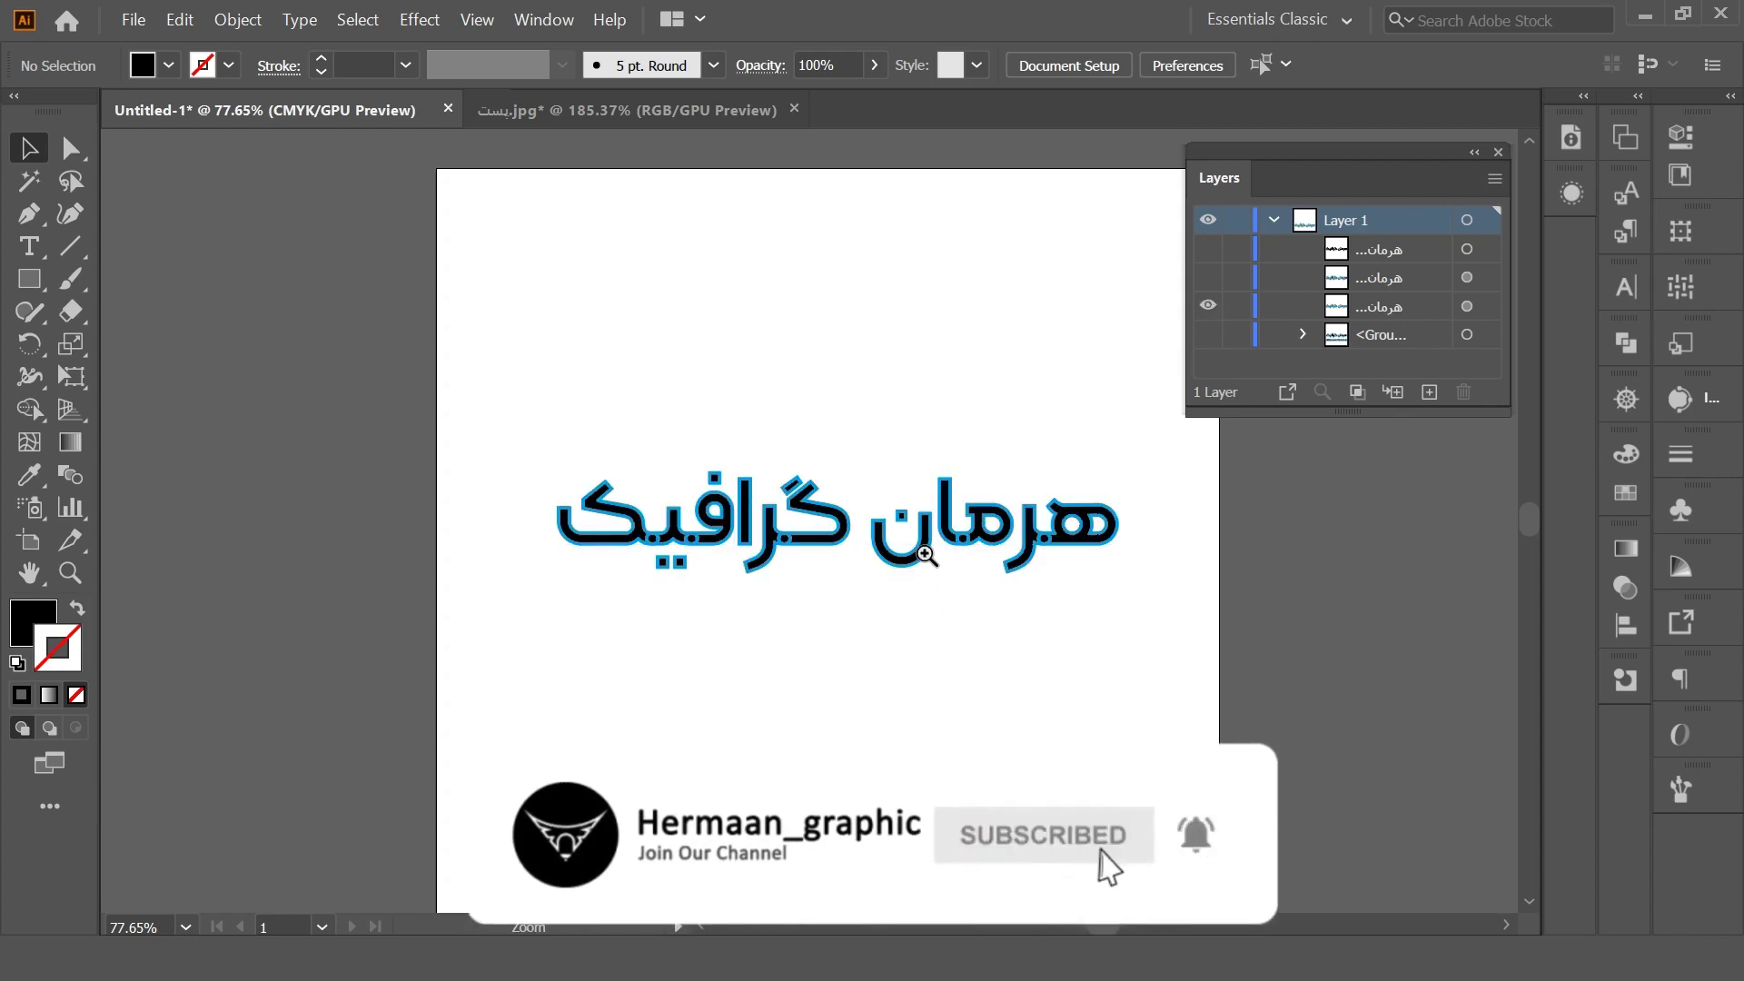
left_click_drag(926, 552, 1156, 555)
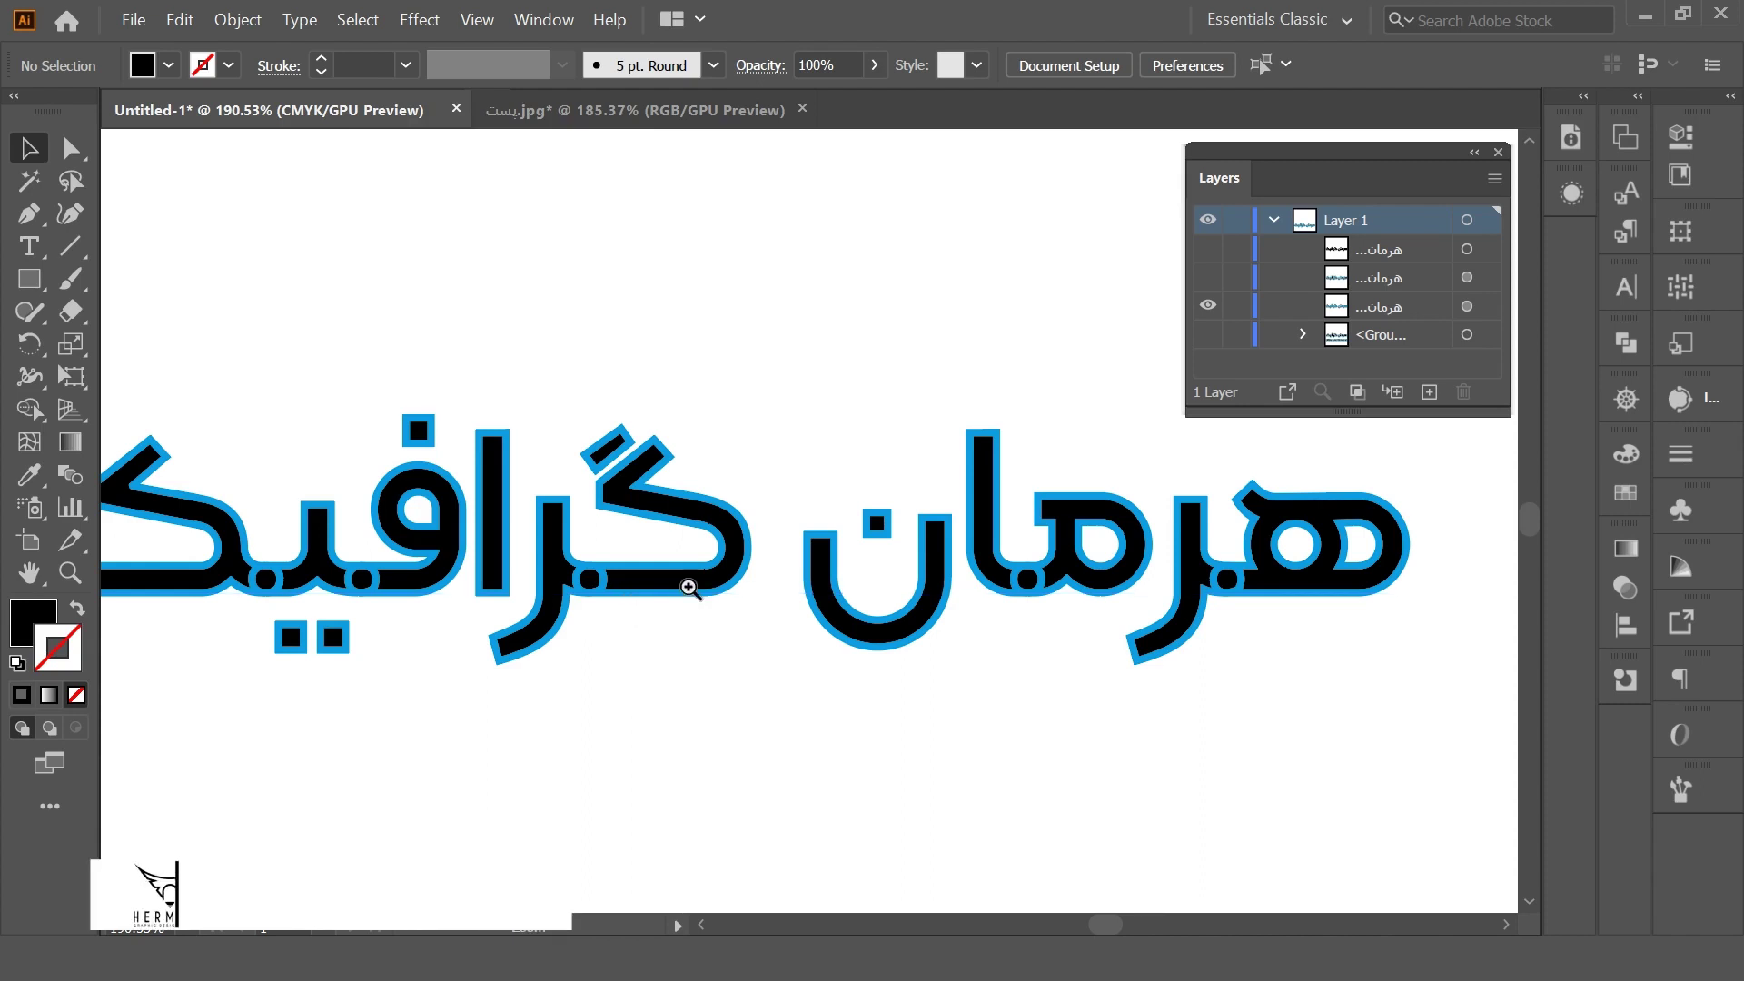
left_click(732, 592, "ctrl+alt")
left_click(592, 480, "ctrl+alt")
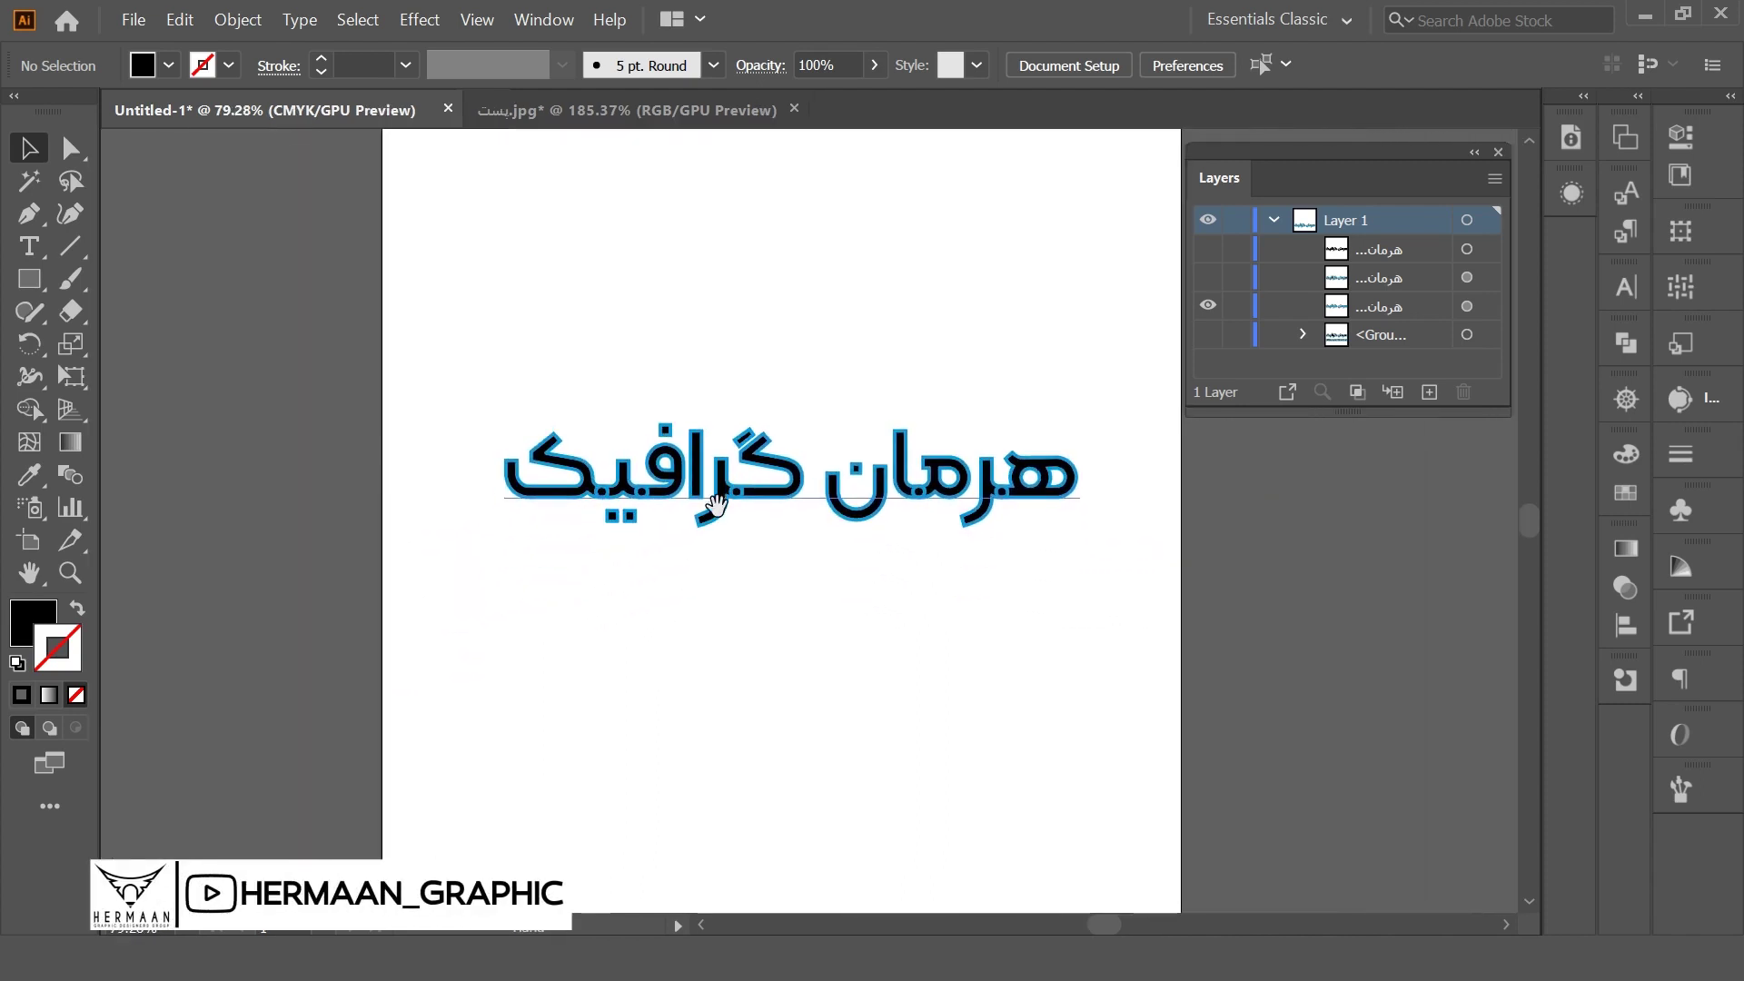
left_click(659, 117)
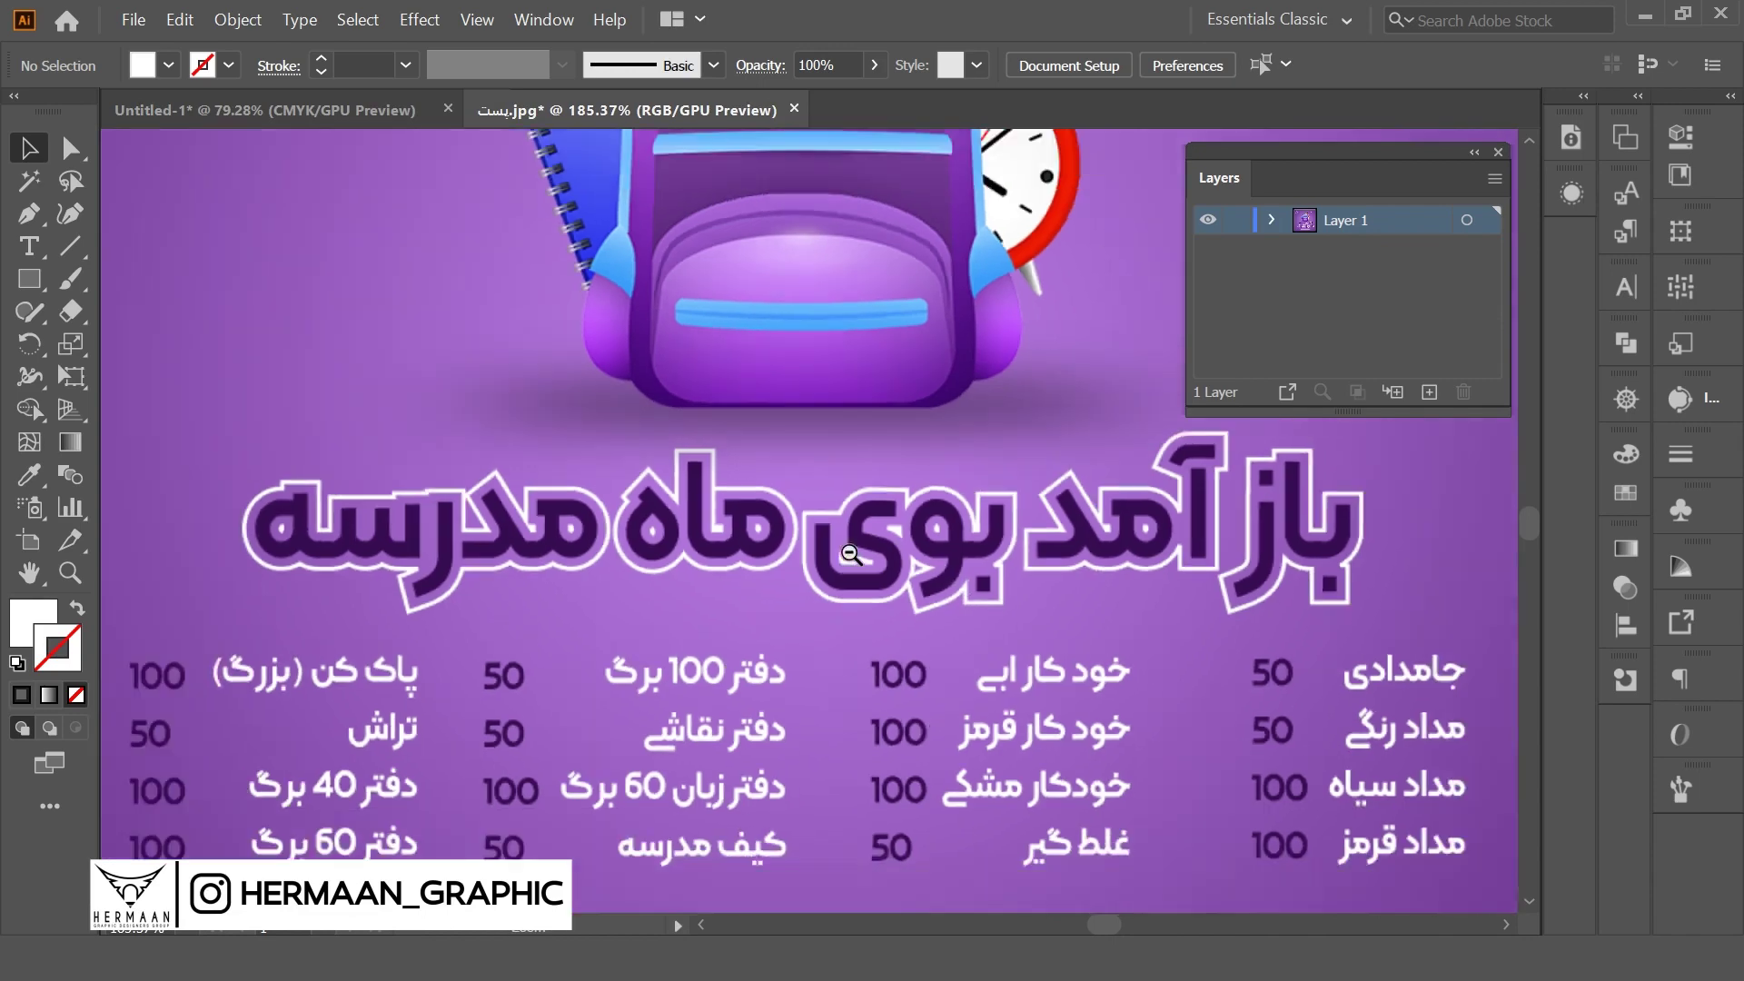
- Zoom and pan across the poster's outlined title, then return to Untitled-1
left_click(851, 554, "ctrl+alt")
left_click(1019, 570)
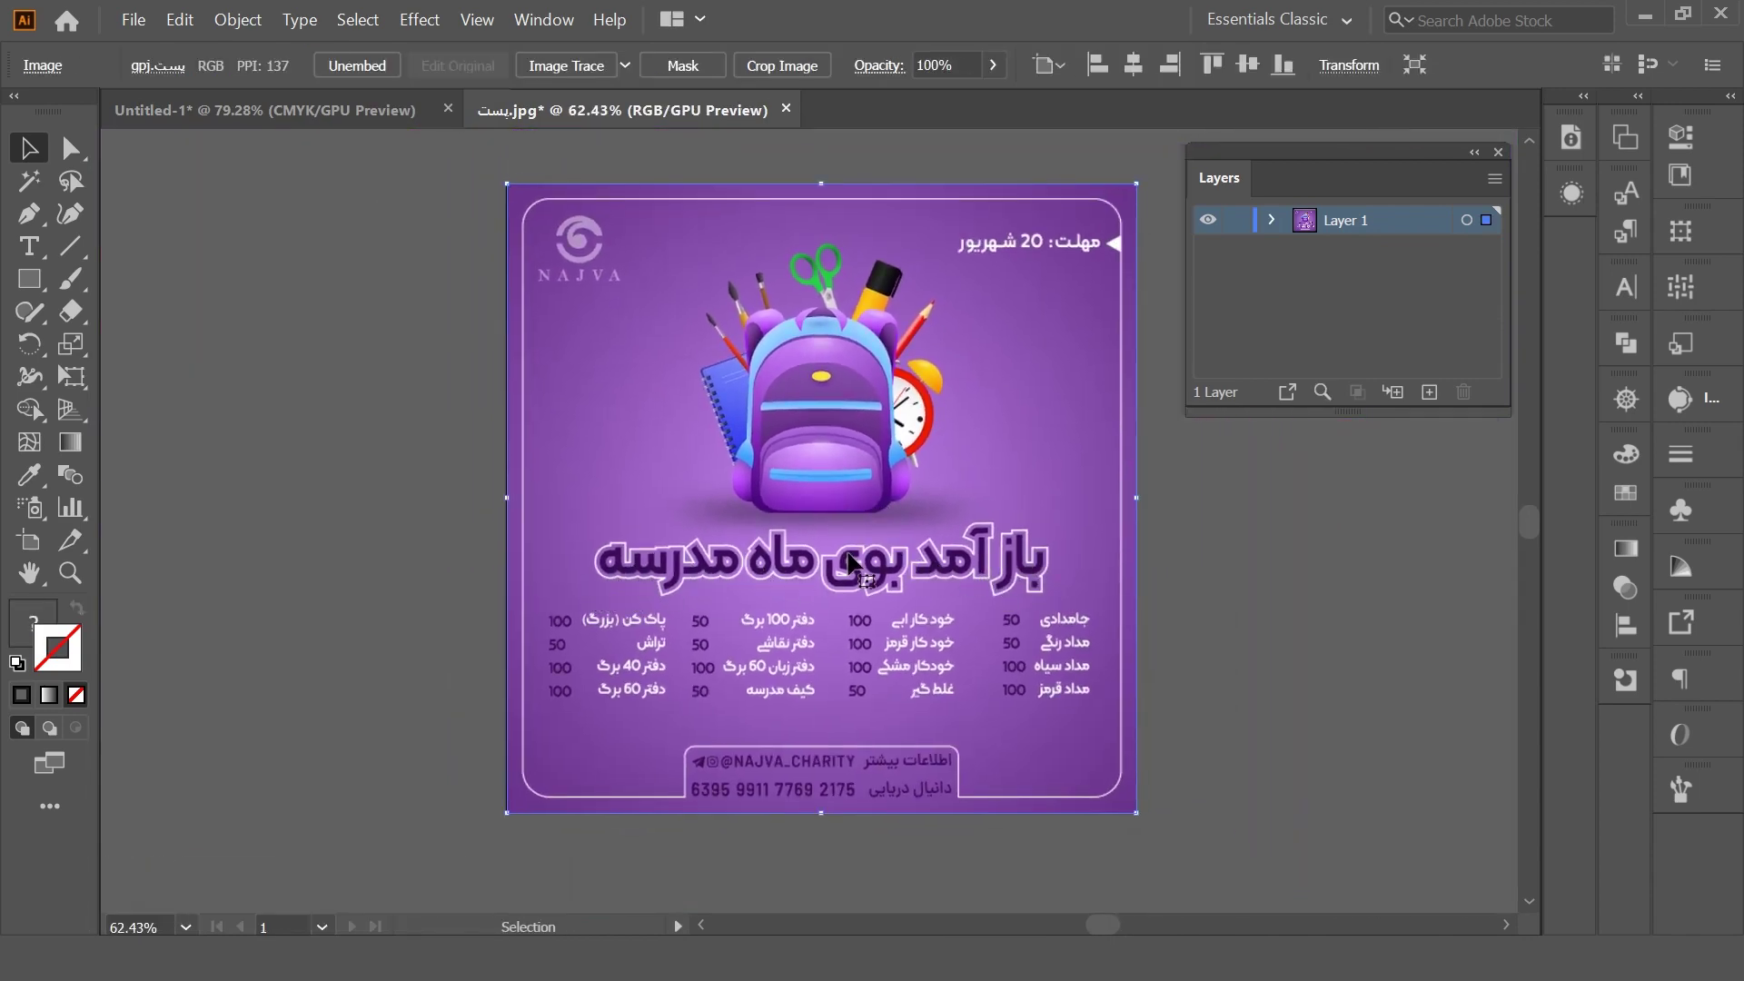
key("a")
scroll(833, 563, "up", 3)
scroll(833, 563, "up", 2)
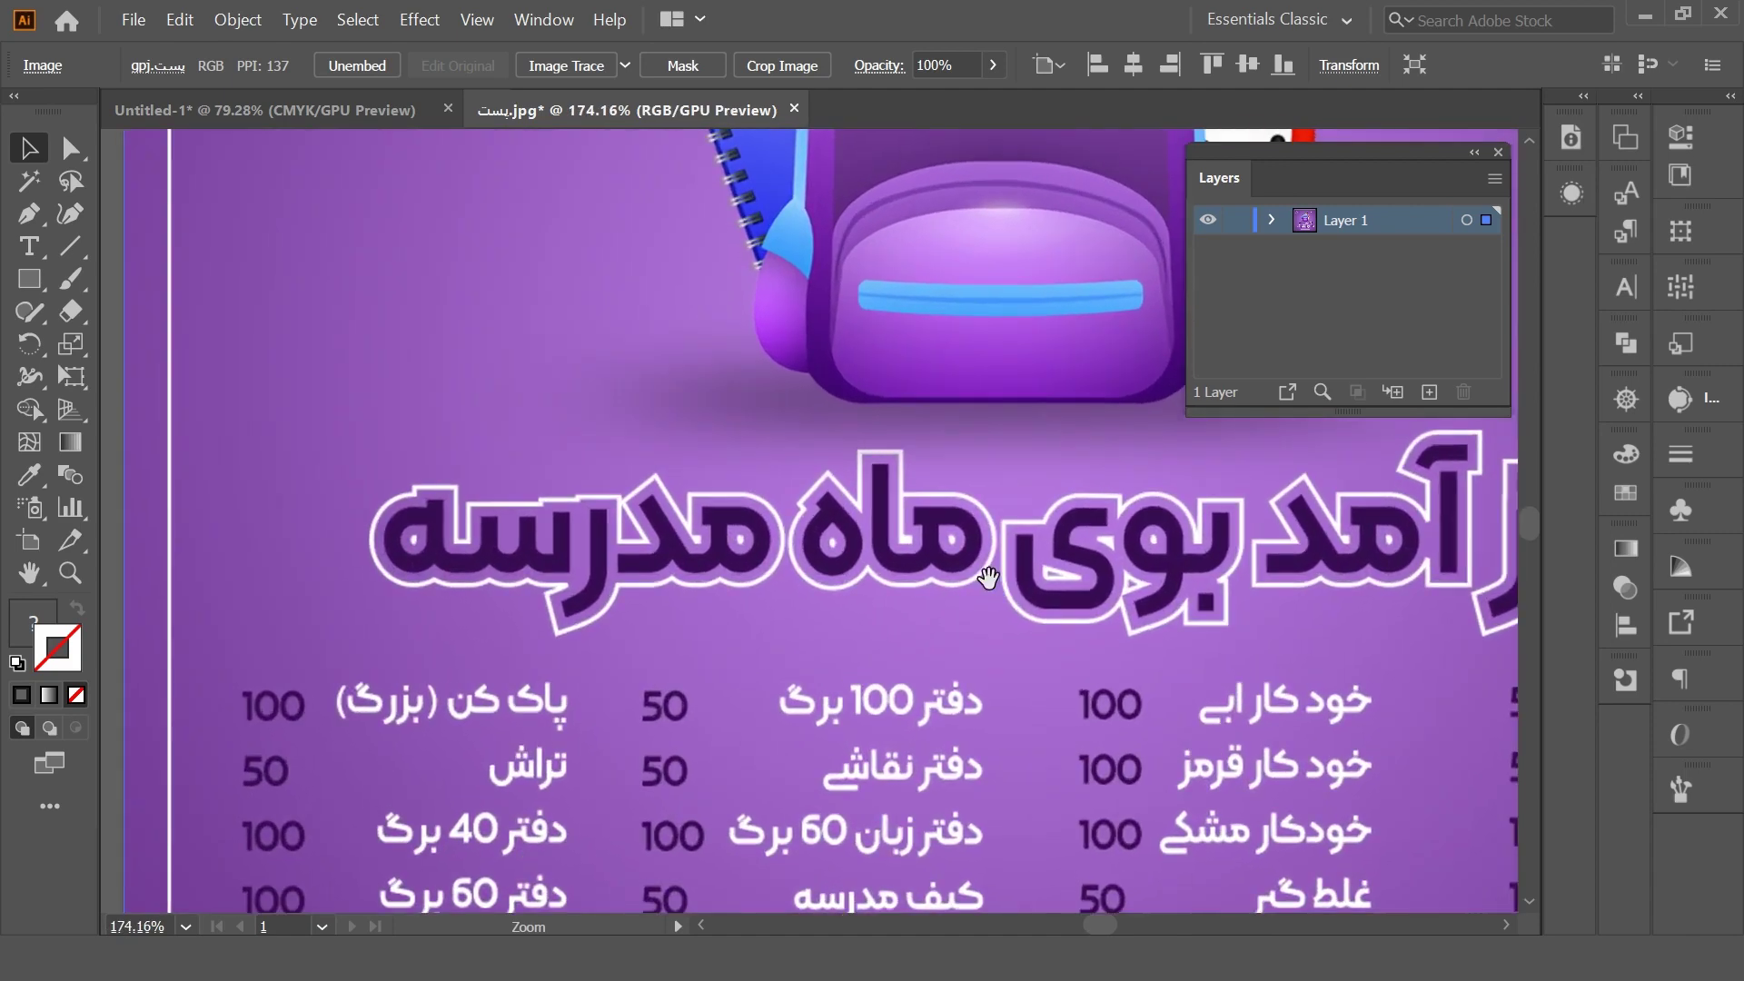
left_click_drag(1040, 549, 906, 549)
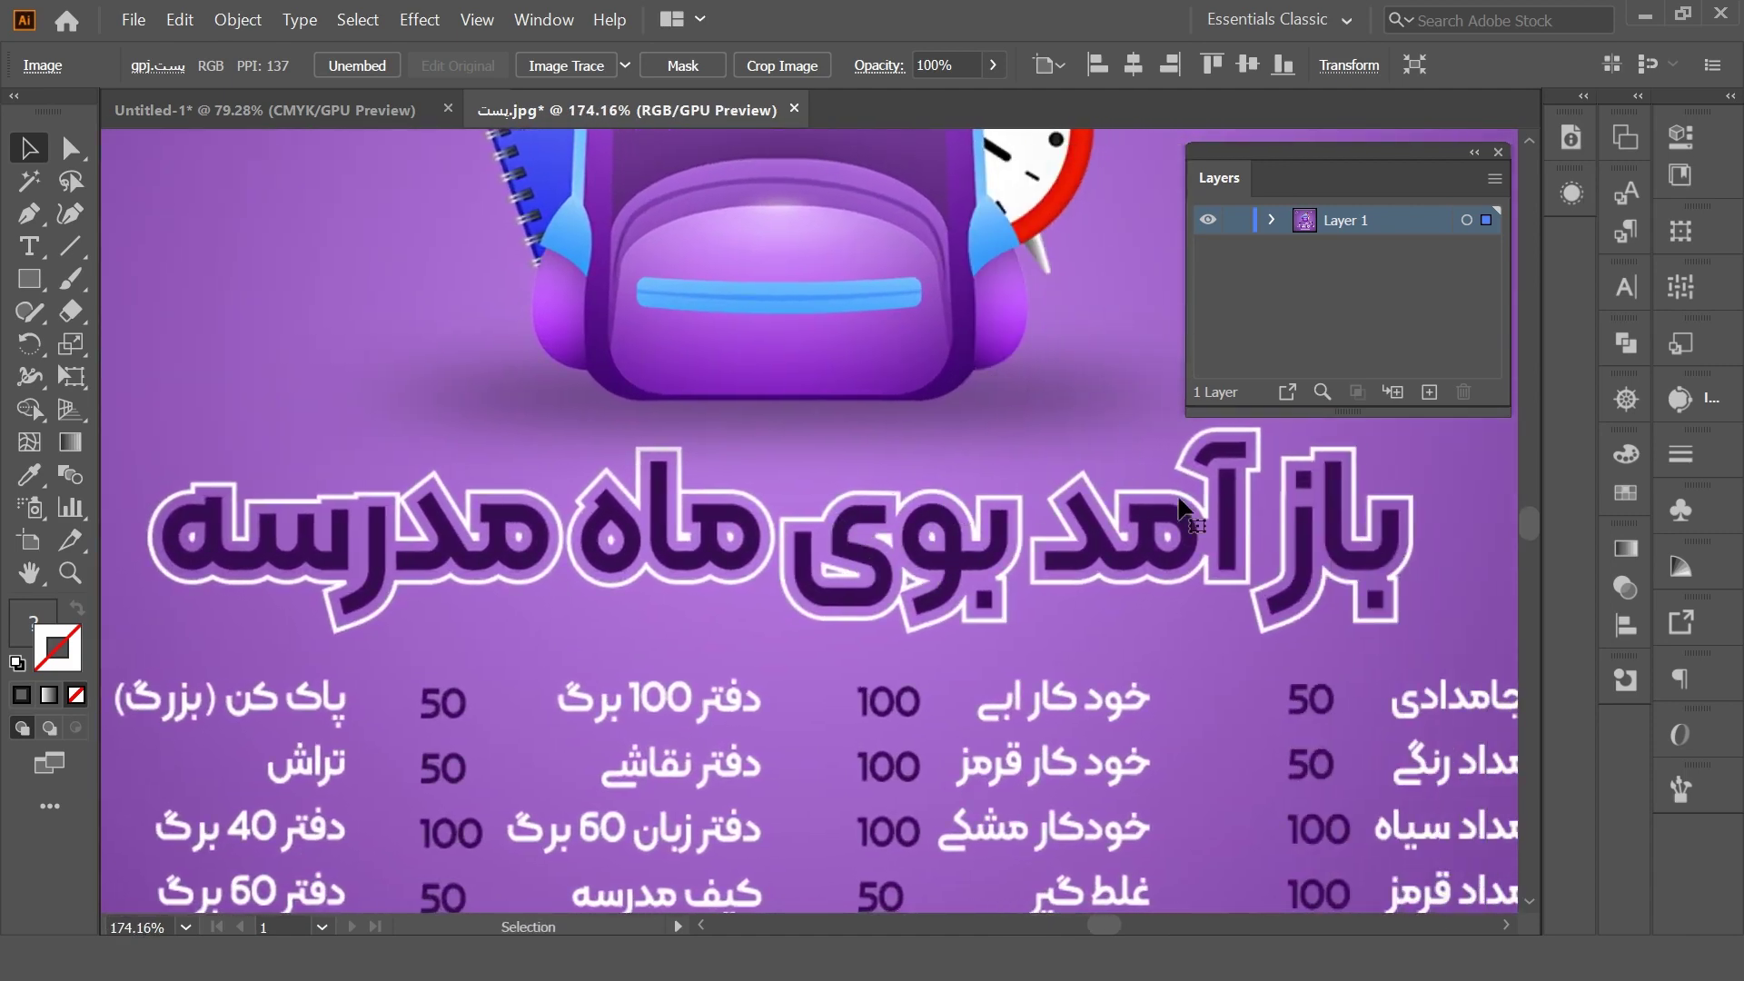
left_click(263, 110)
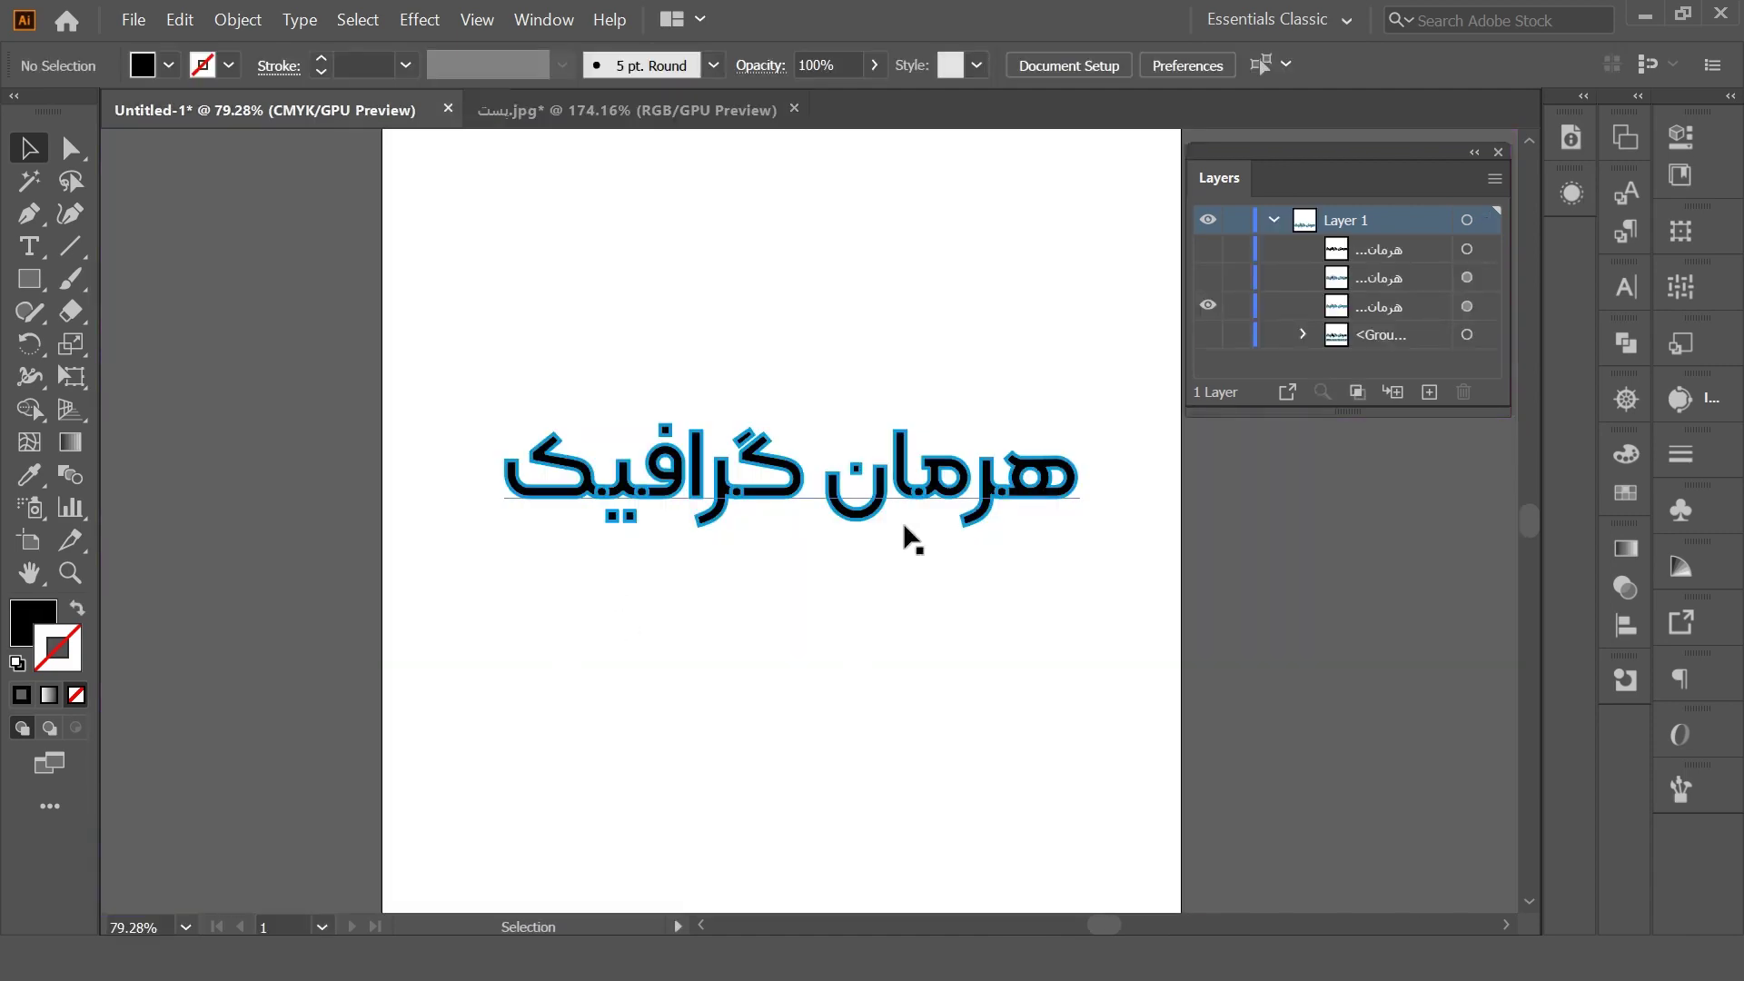
- Preview the alternate outlined text and the logo group, then hide both
left_click(1207, 306)
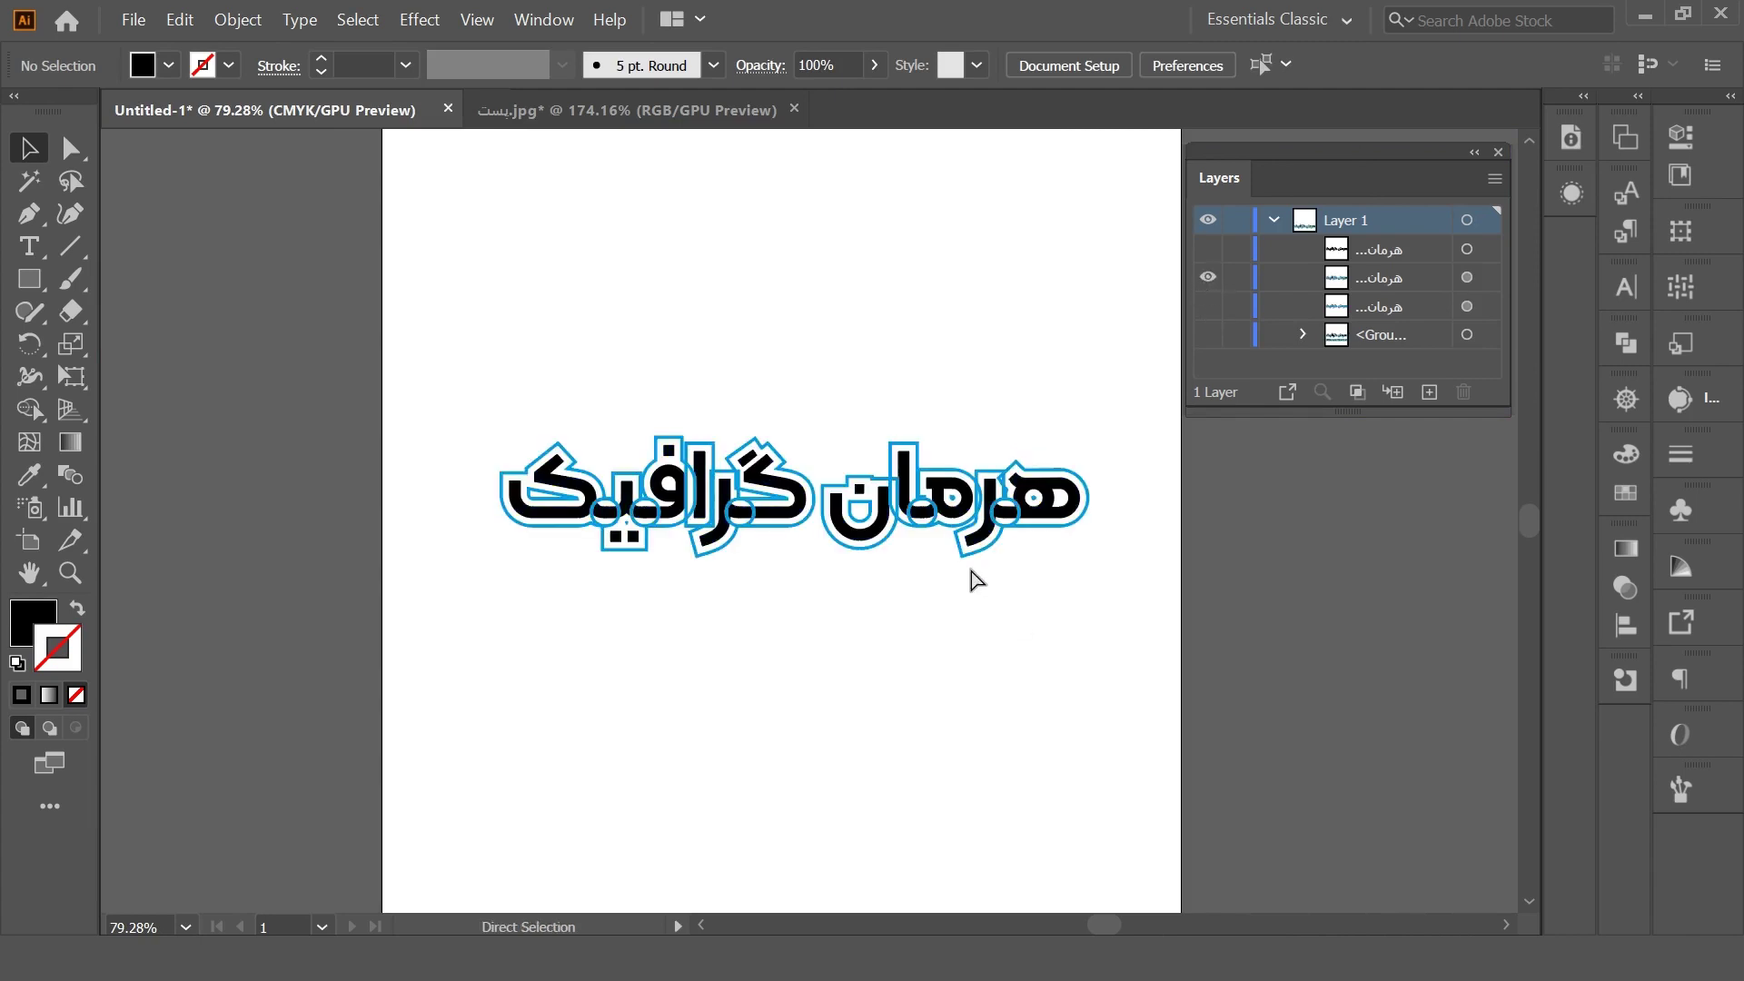
left_click(969, 474)
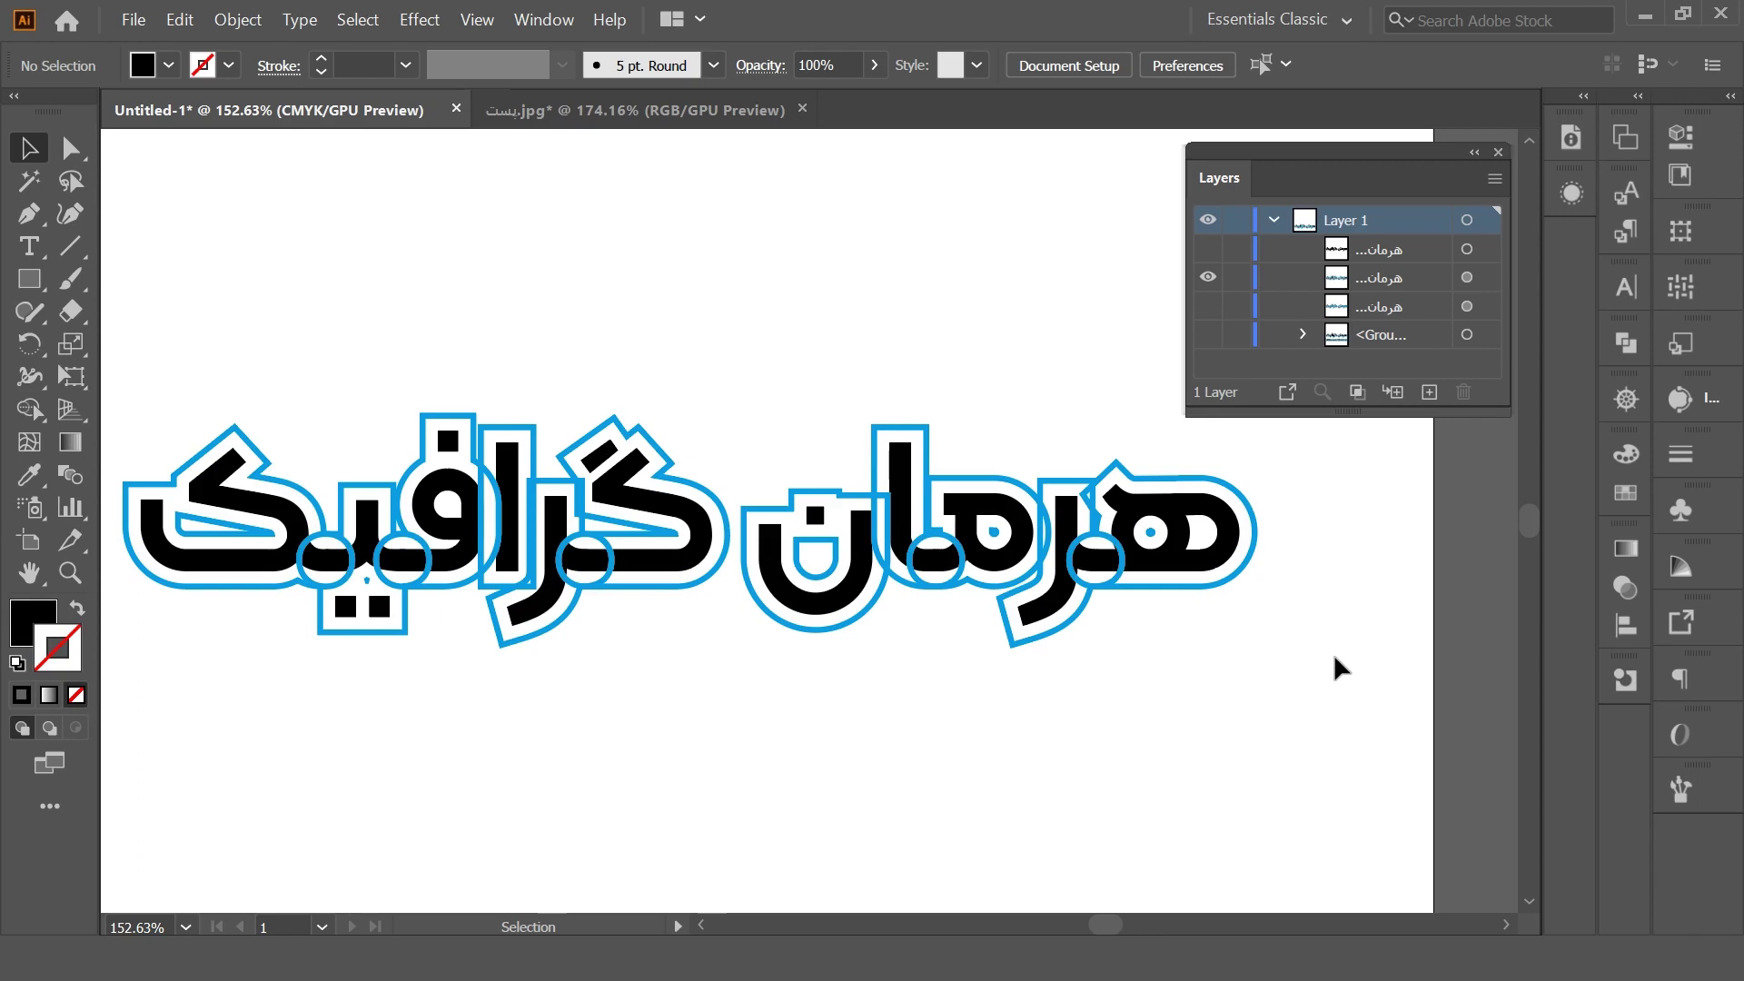
left_click(1208, 277)
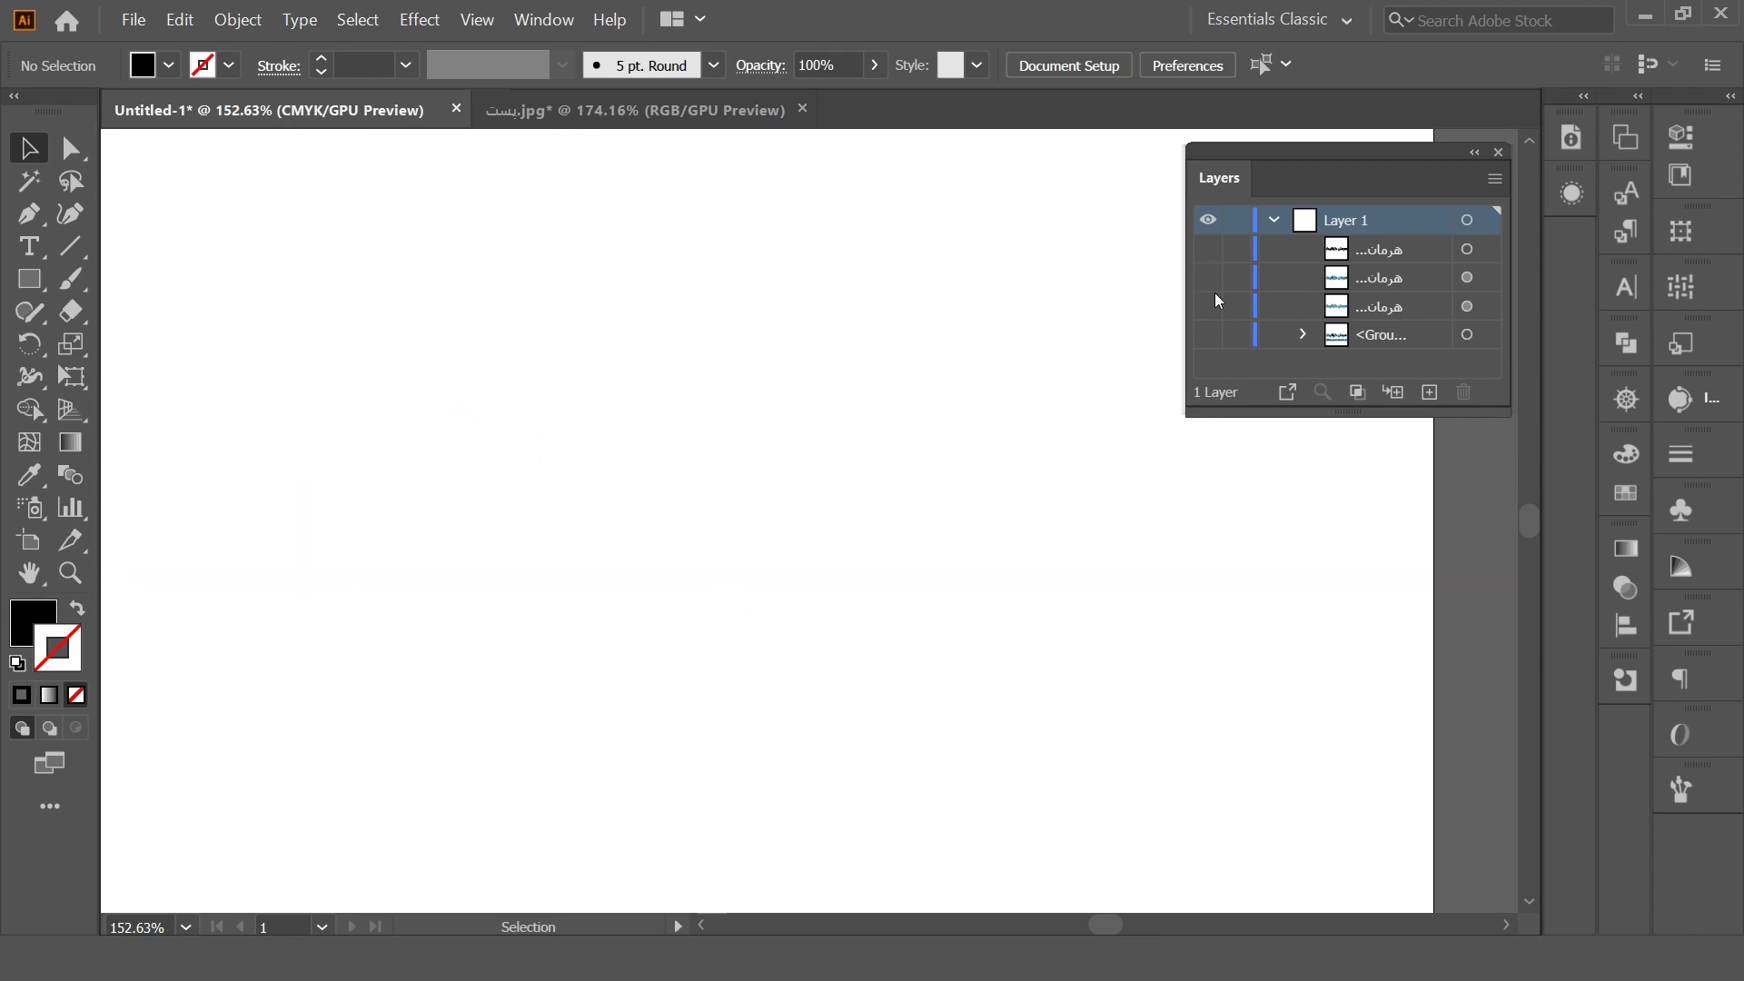
scroll(871, 463, "down", 5)
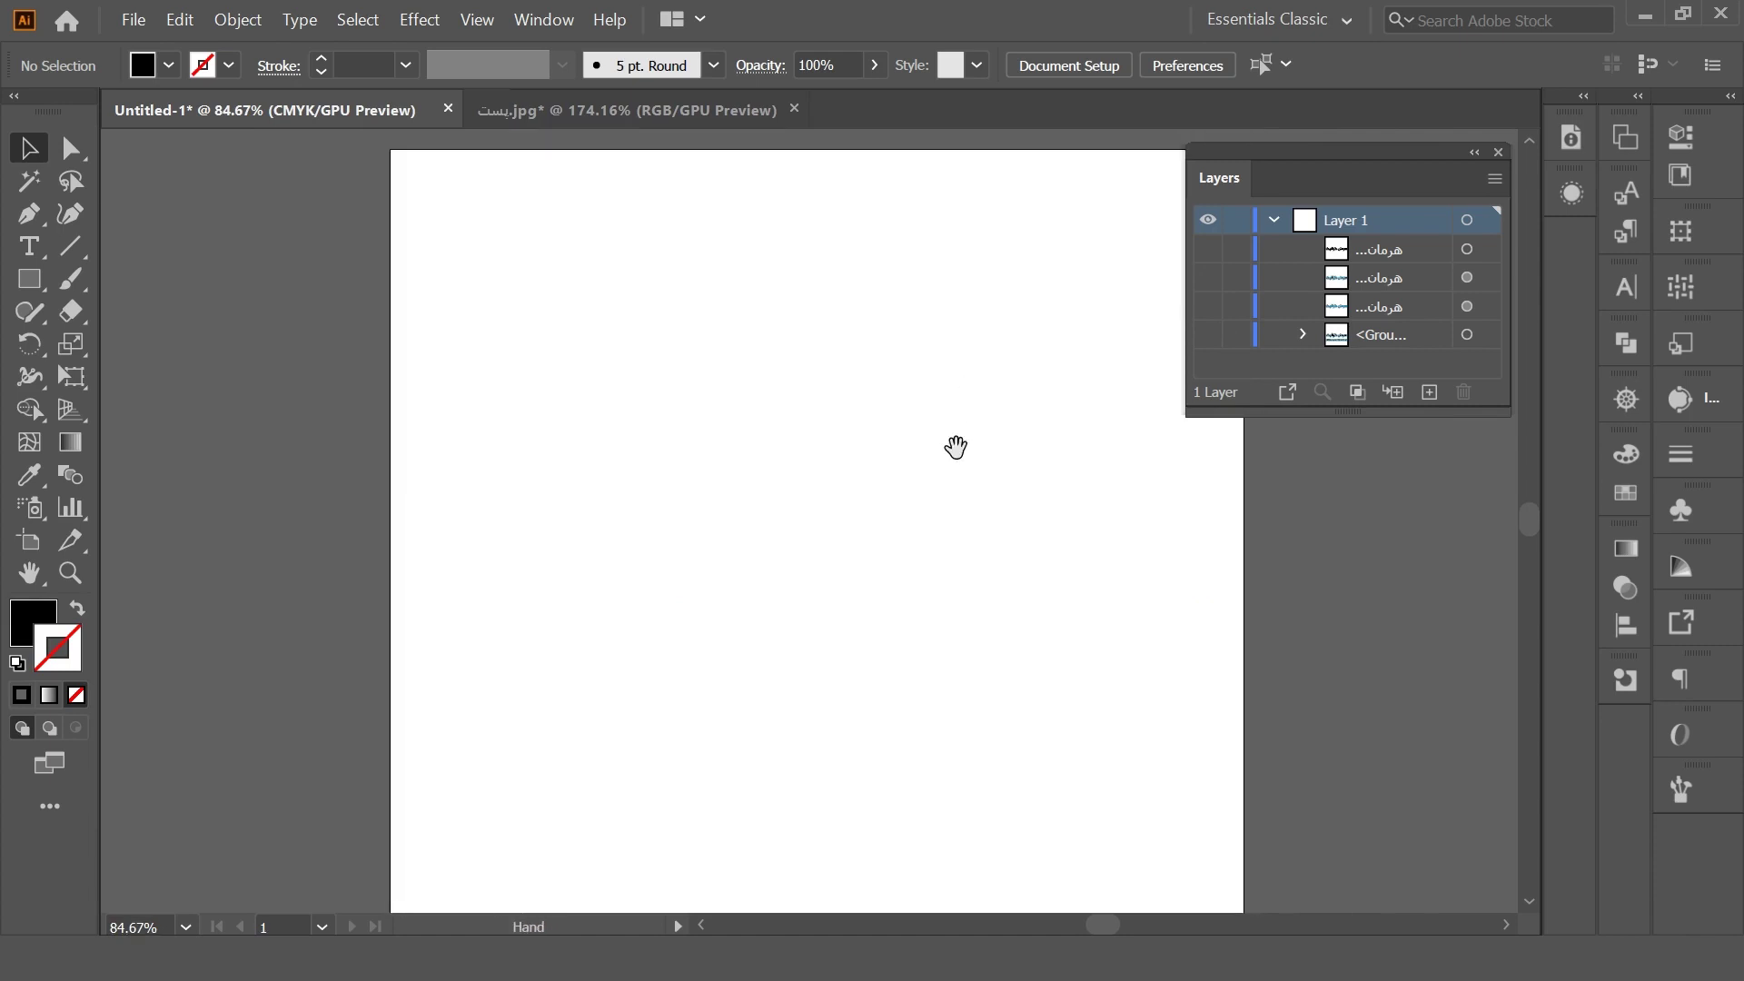
left_click(1208, 334)
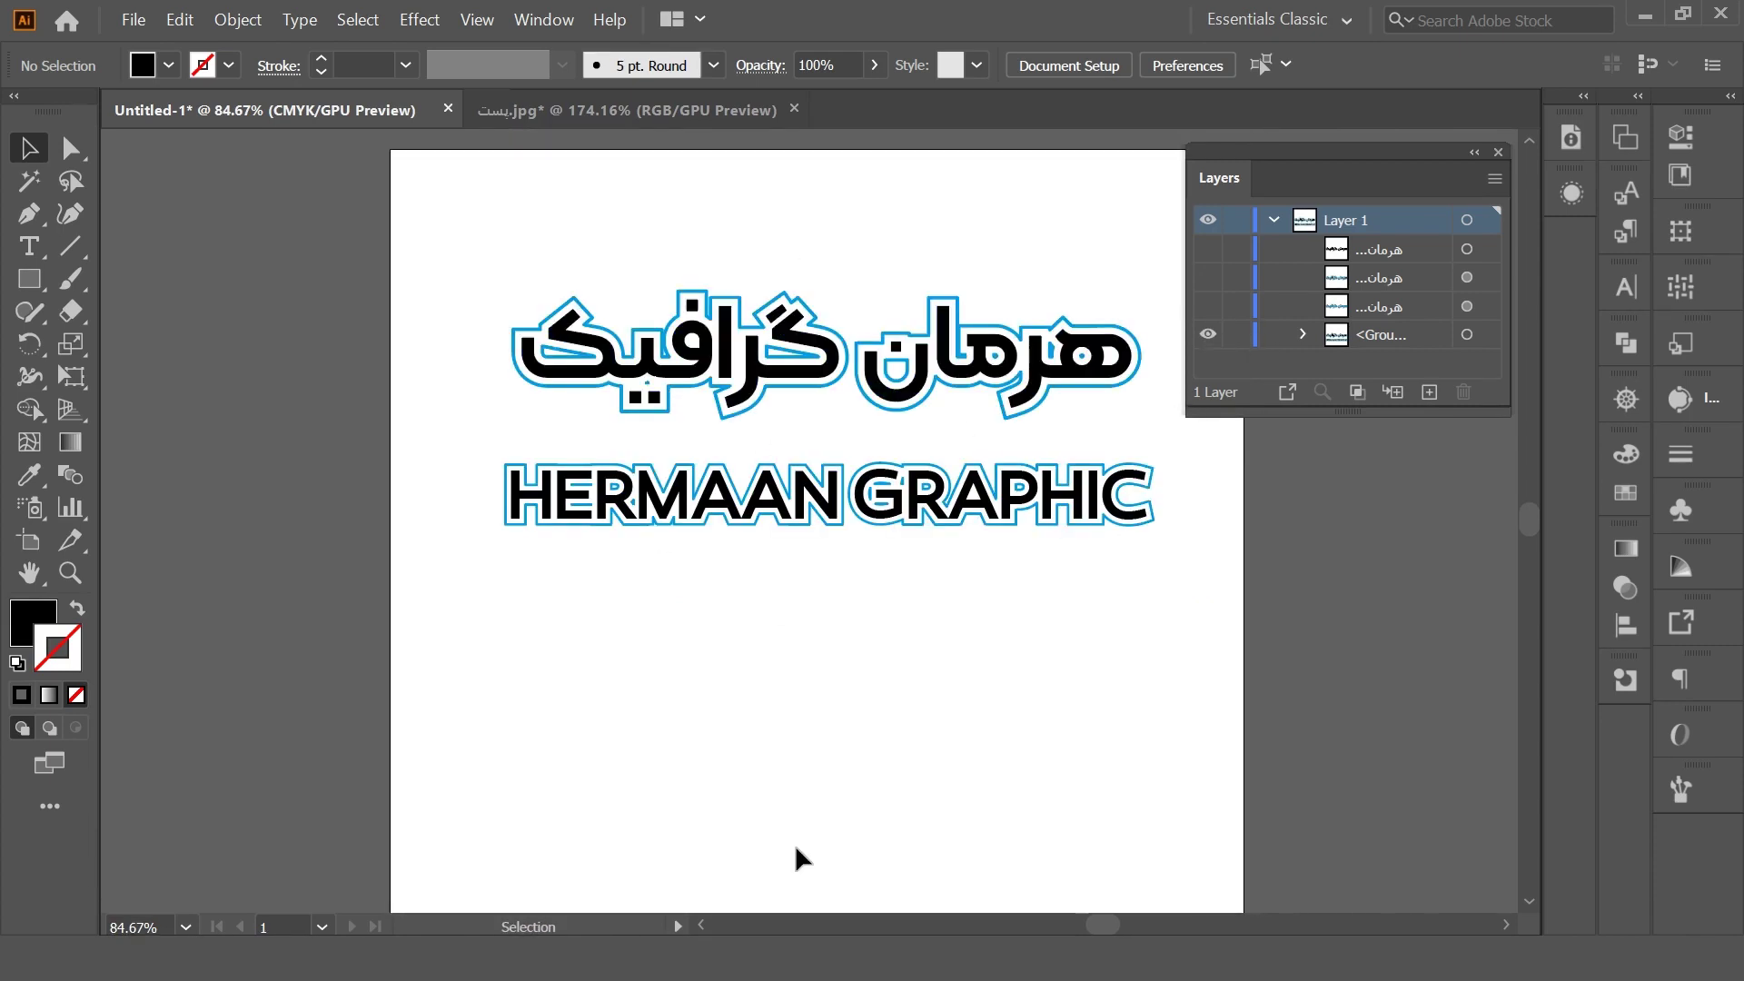
left_click(1209, 336)
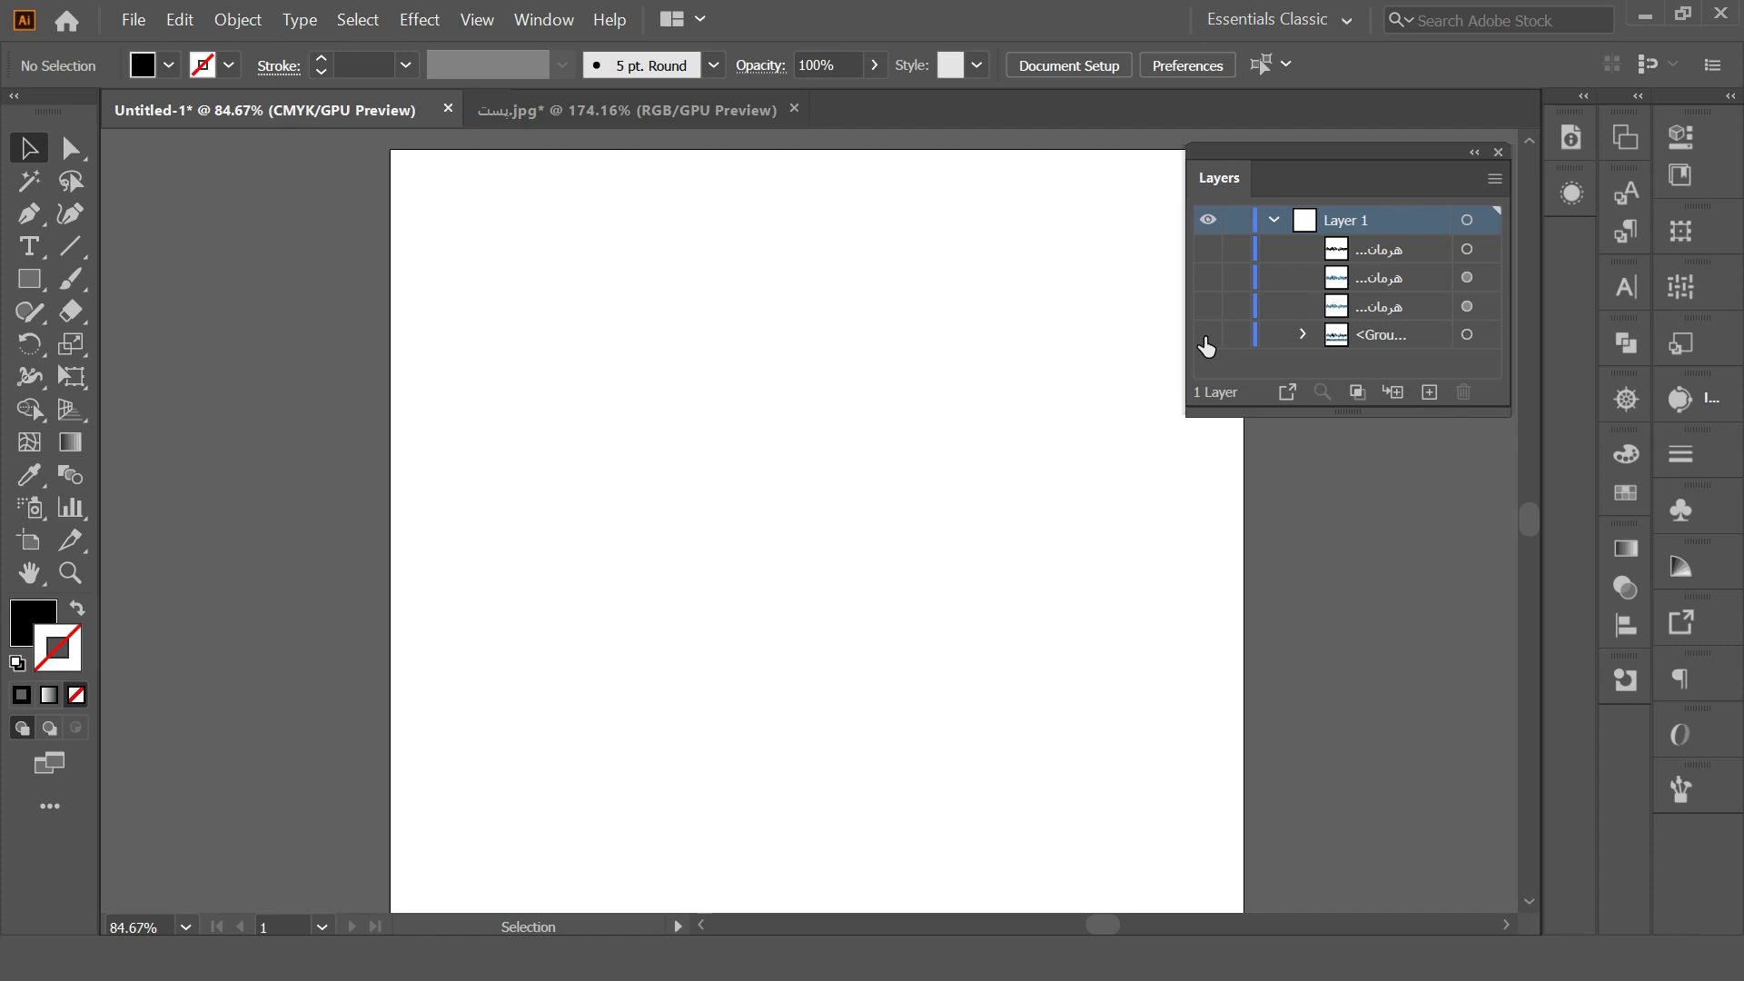
- Show the plain black Persian text, move it to mid-artboard, and set its fill to None
left_click(1208, 249)
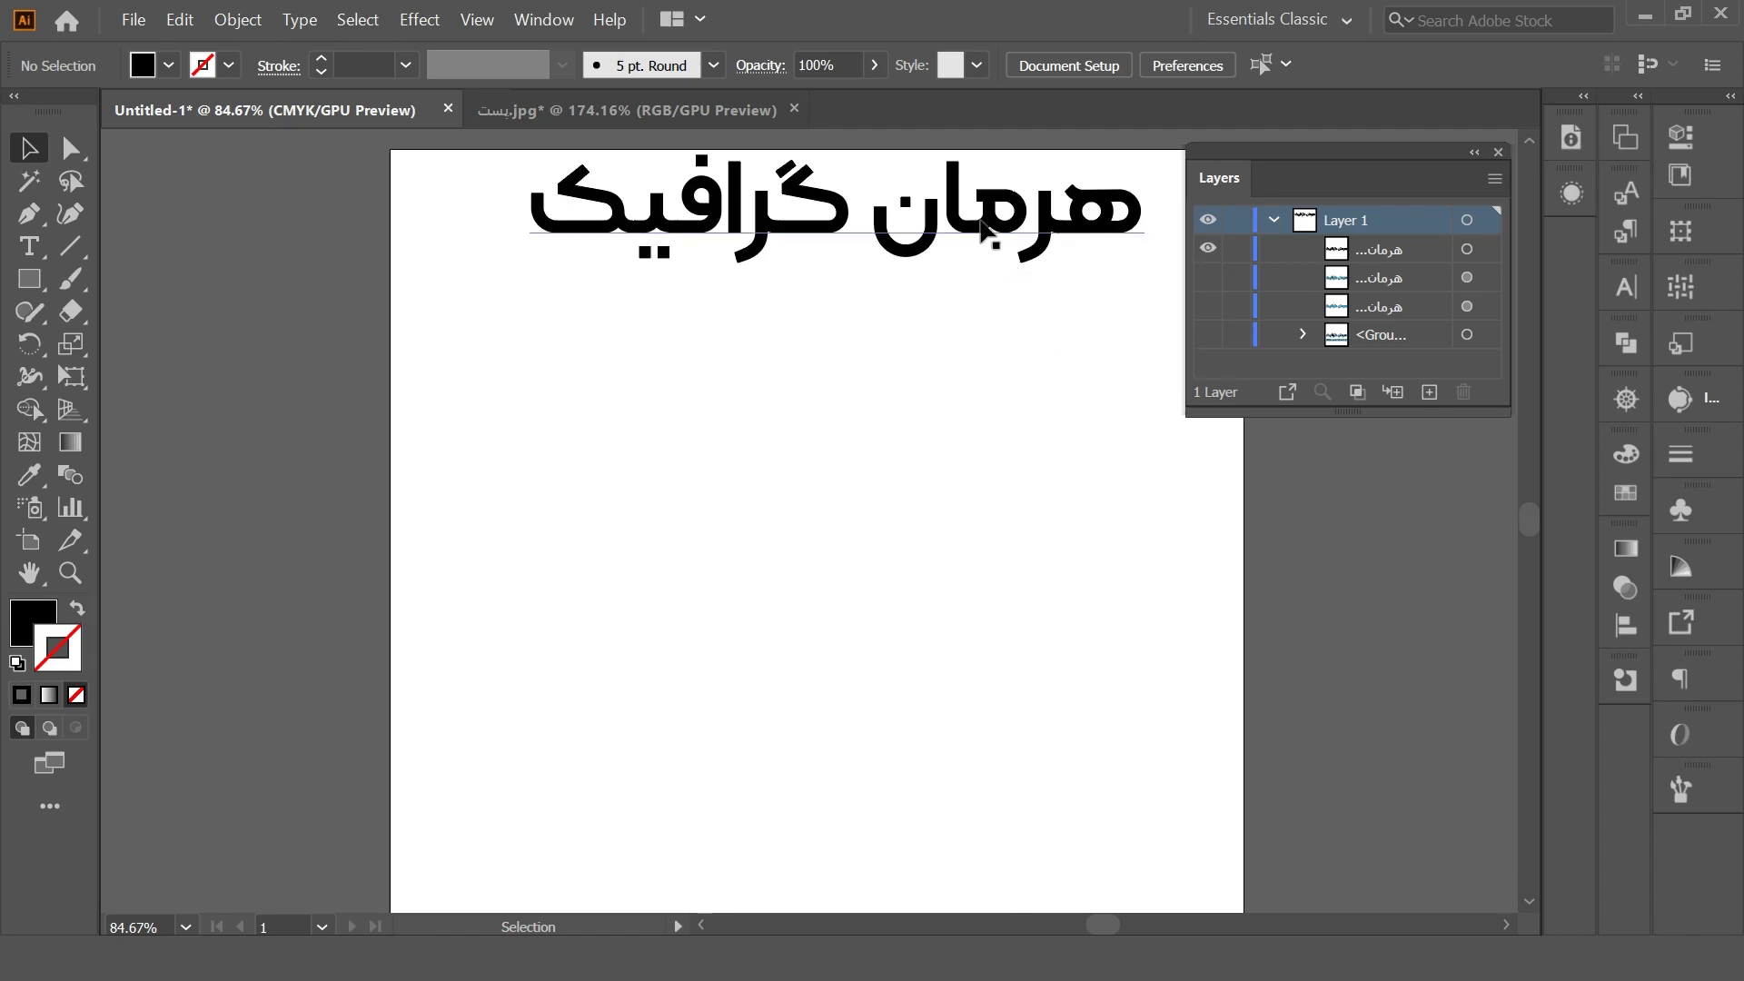
left_click_drag(1010, 296, 991, 638)
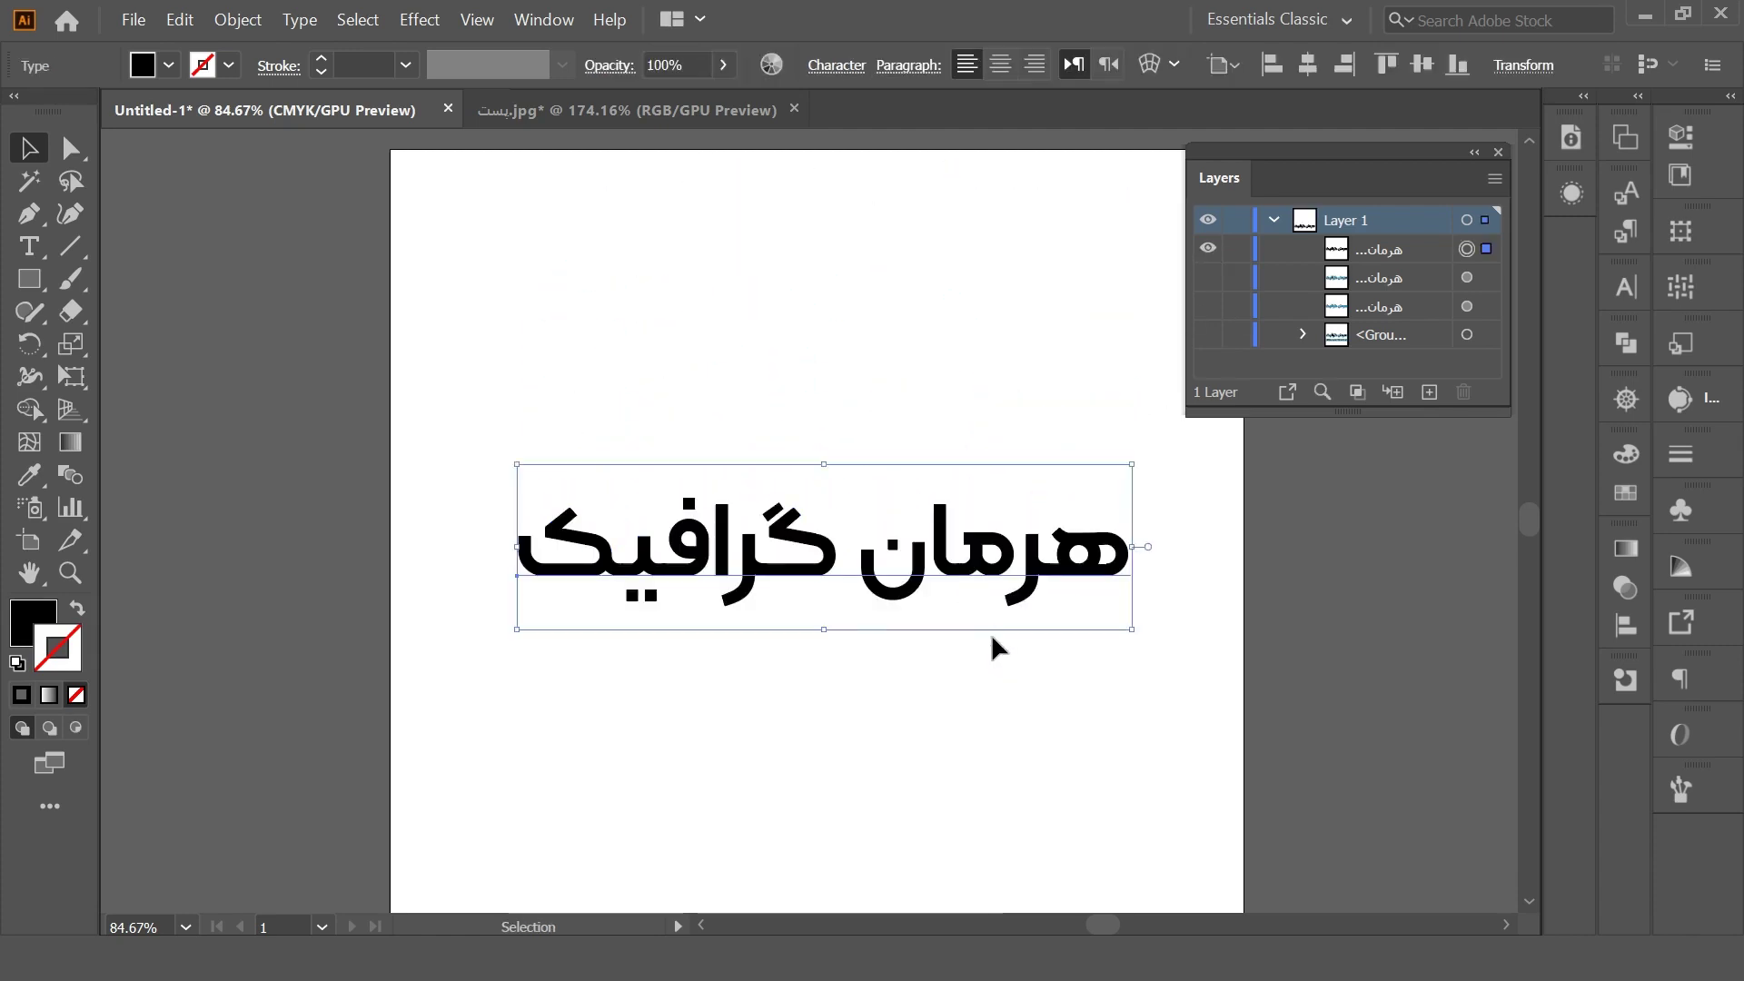
left_click(33, 625)
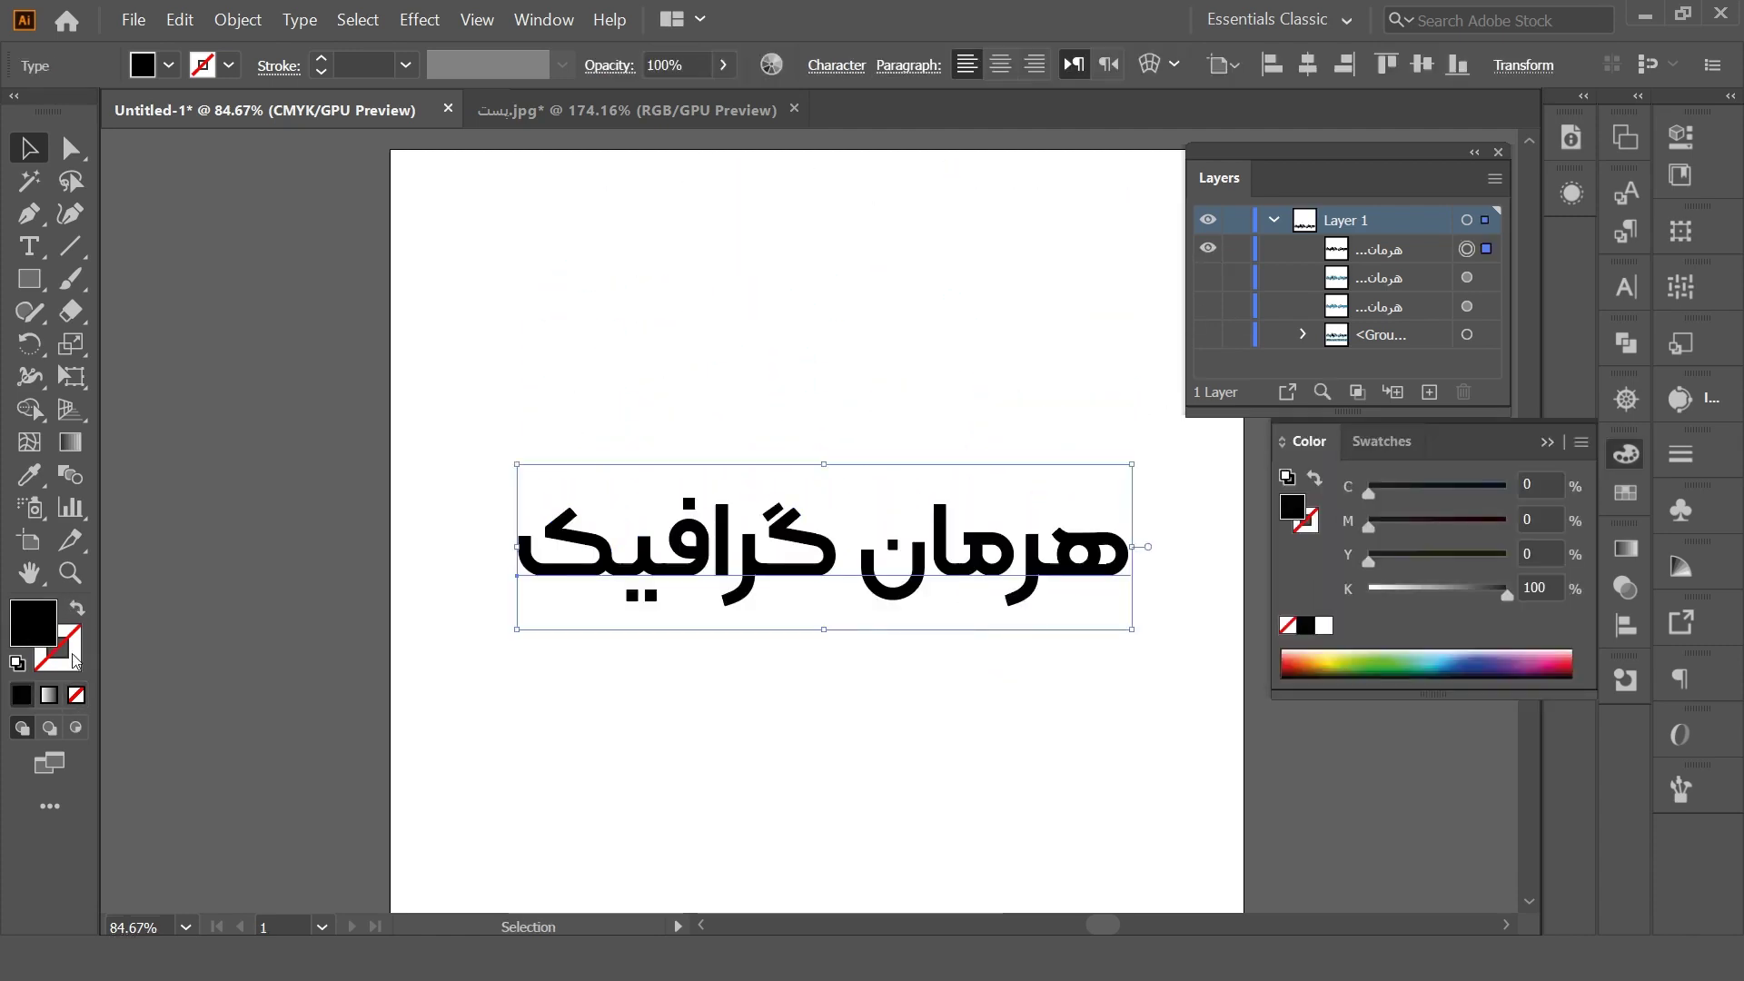
left_click(77, 696)
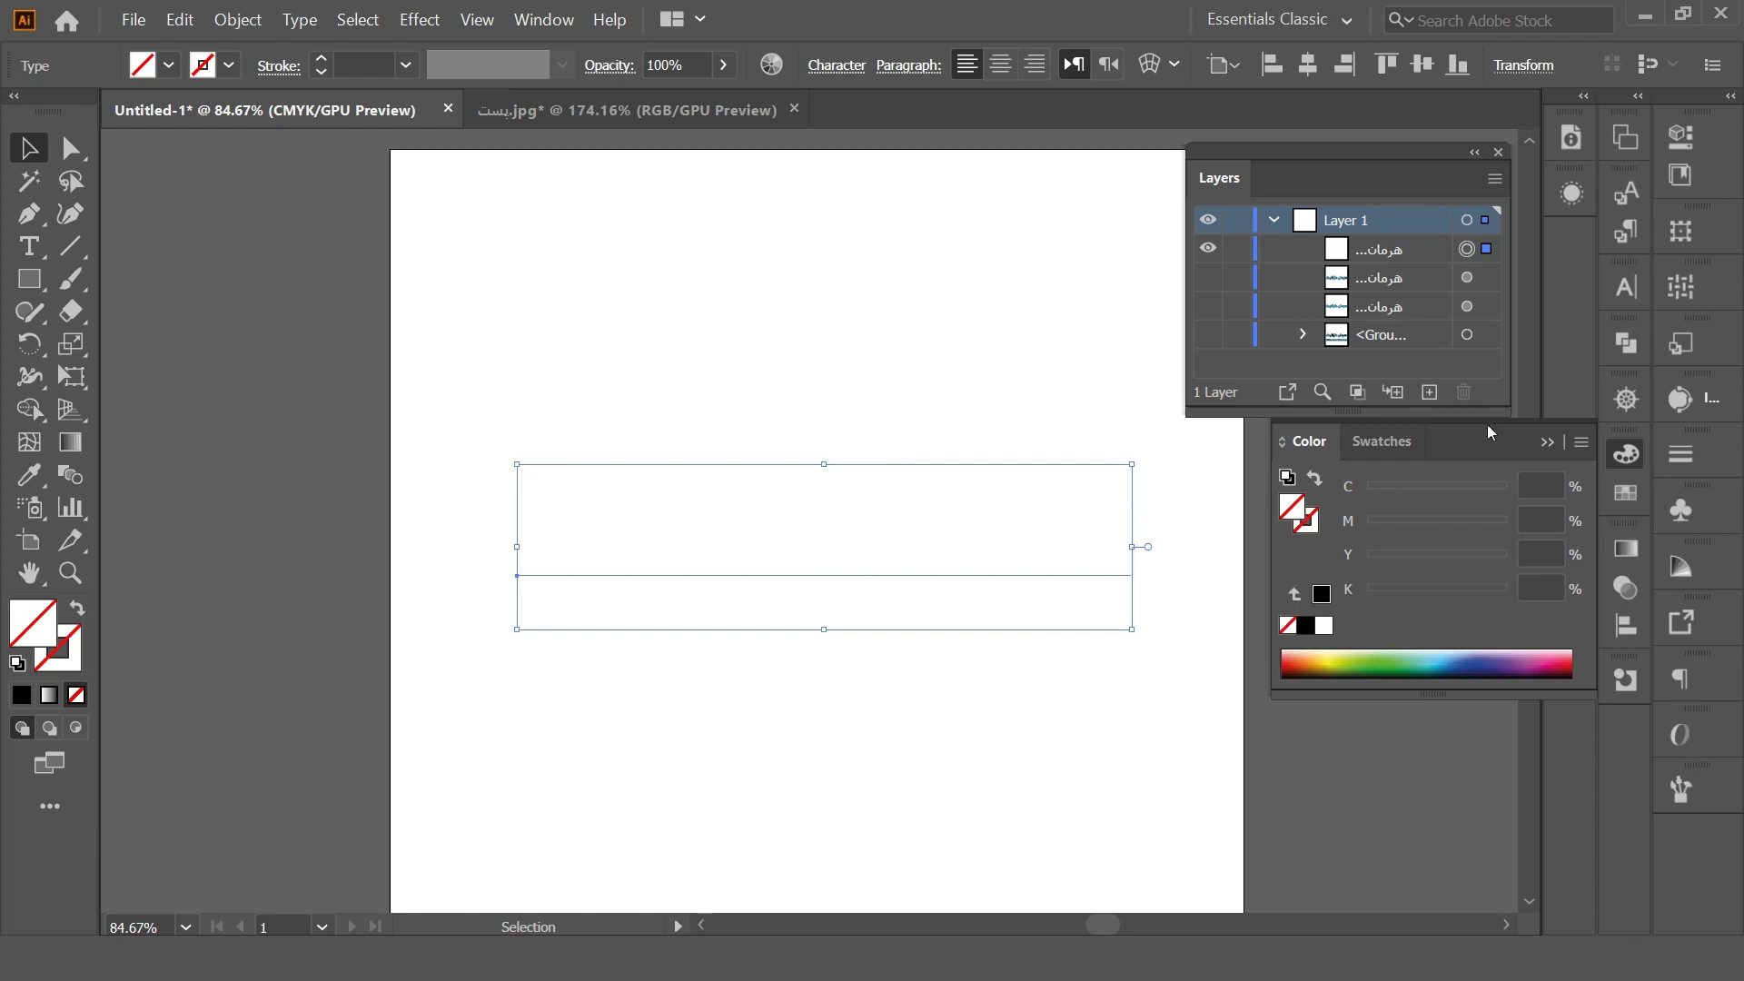
left_click(1547, 443)
- Dock the Appearance panel below Layers and add a new black fill to the text
left_click(1574, 193)
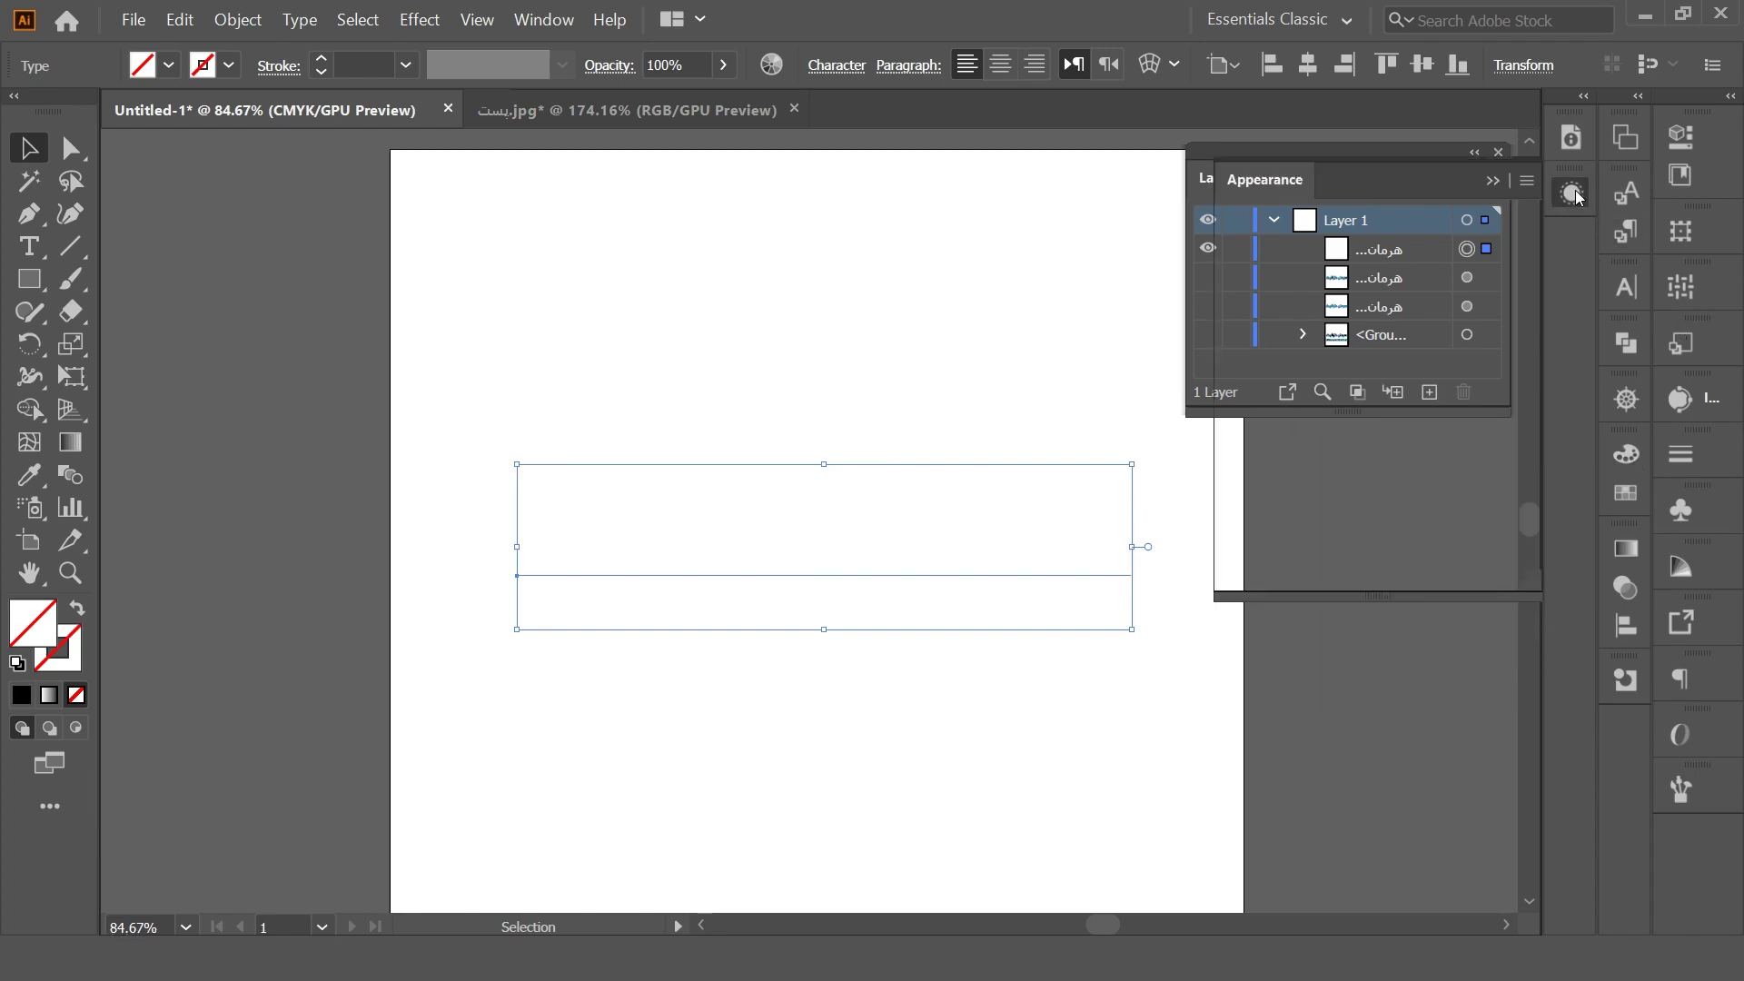
left_click_drag(1380, 186, 1355, 510)
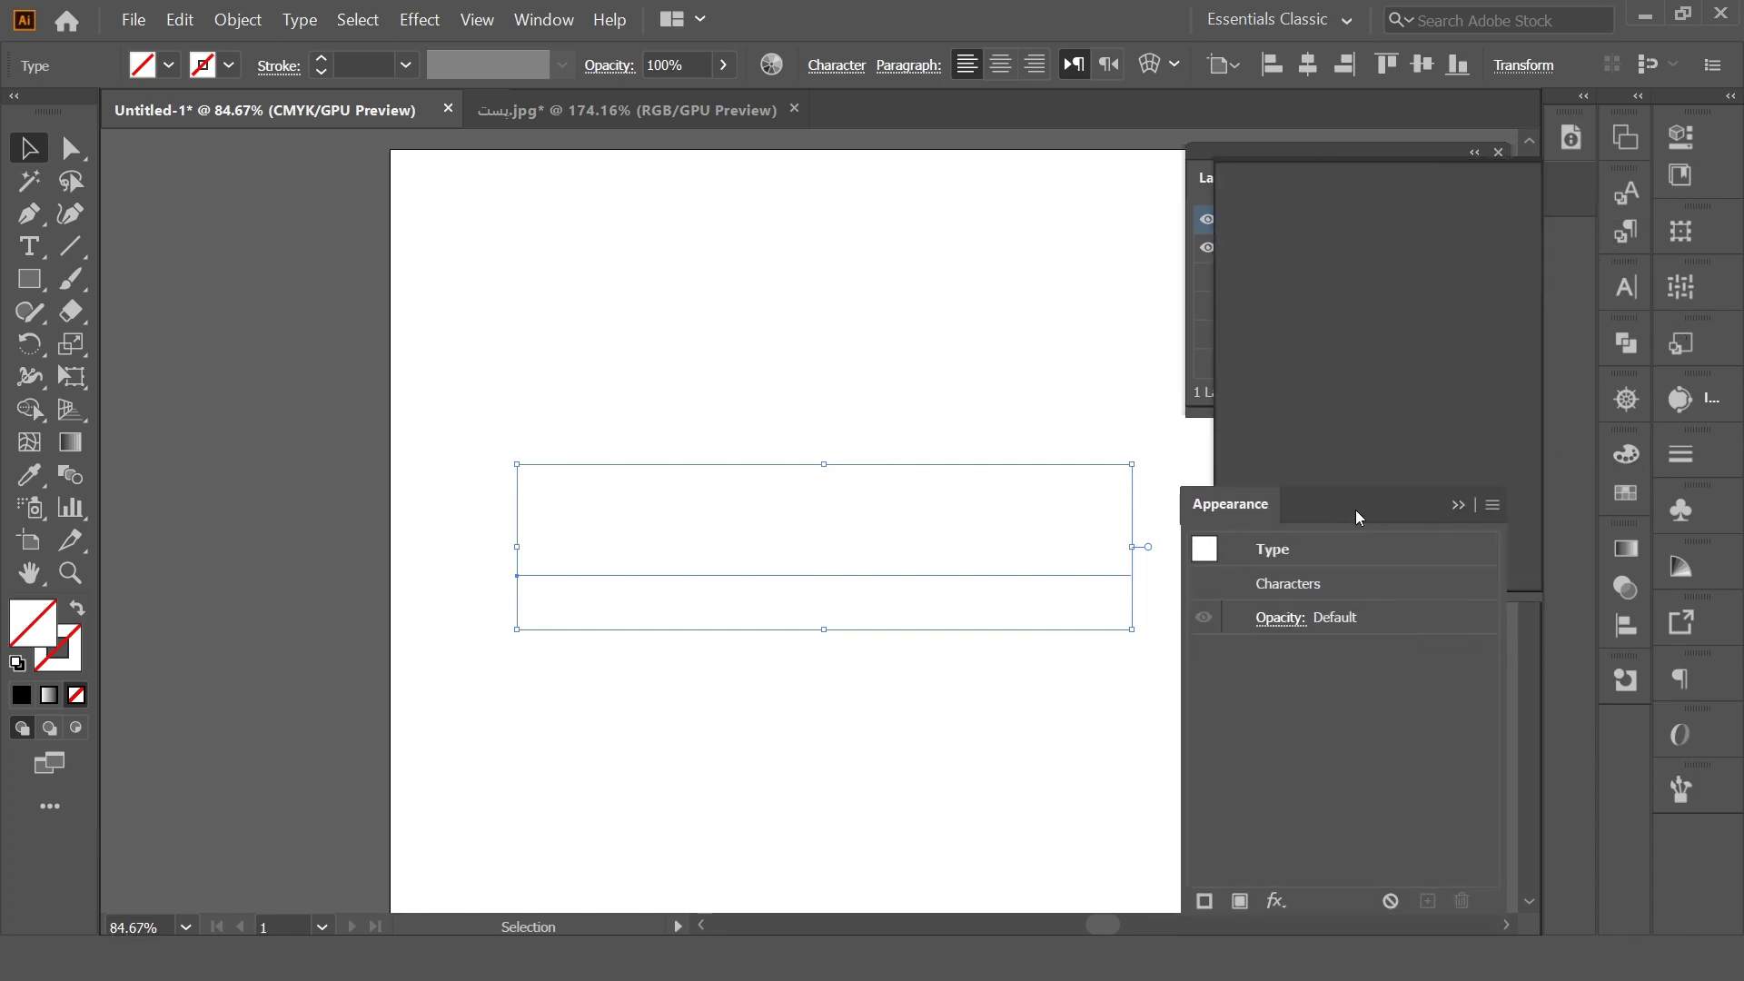
left_click(548, 20)
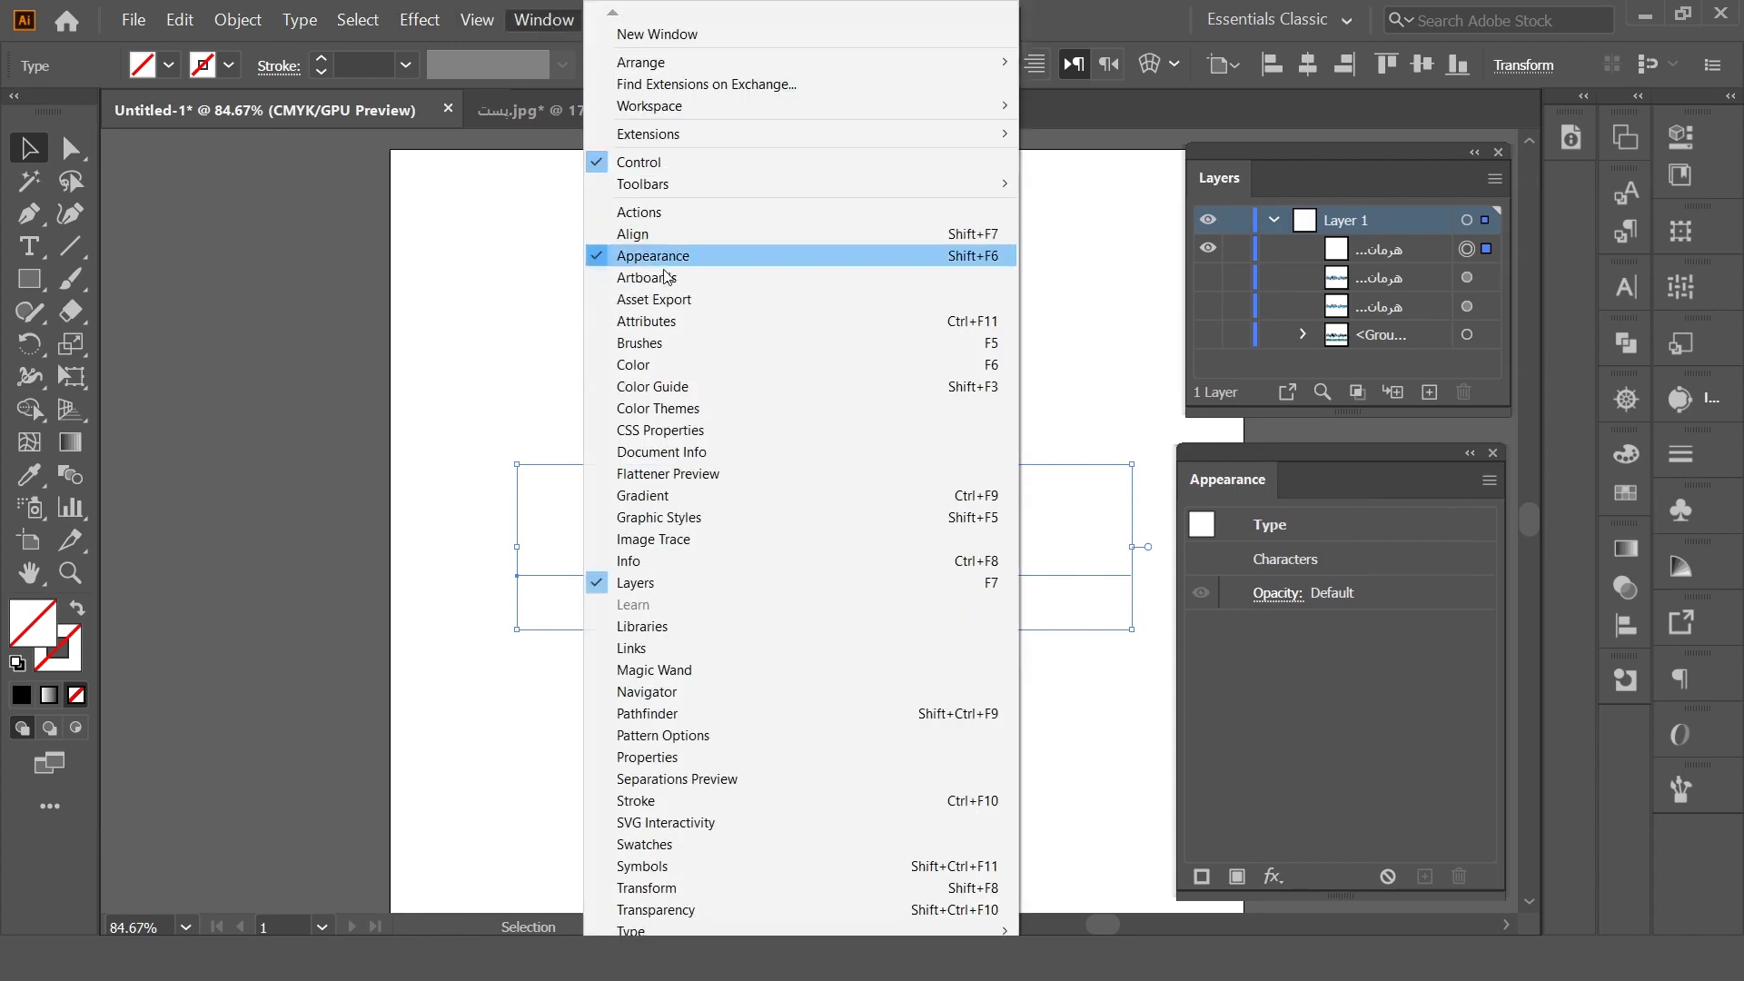
left_click(1101, 19)
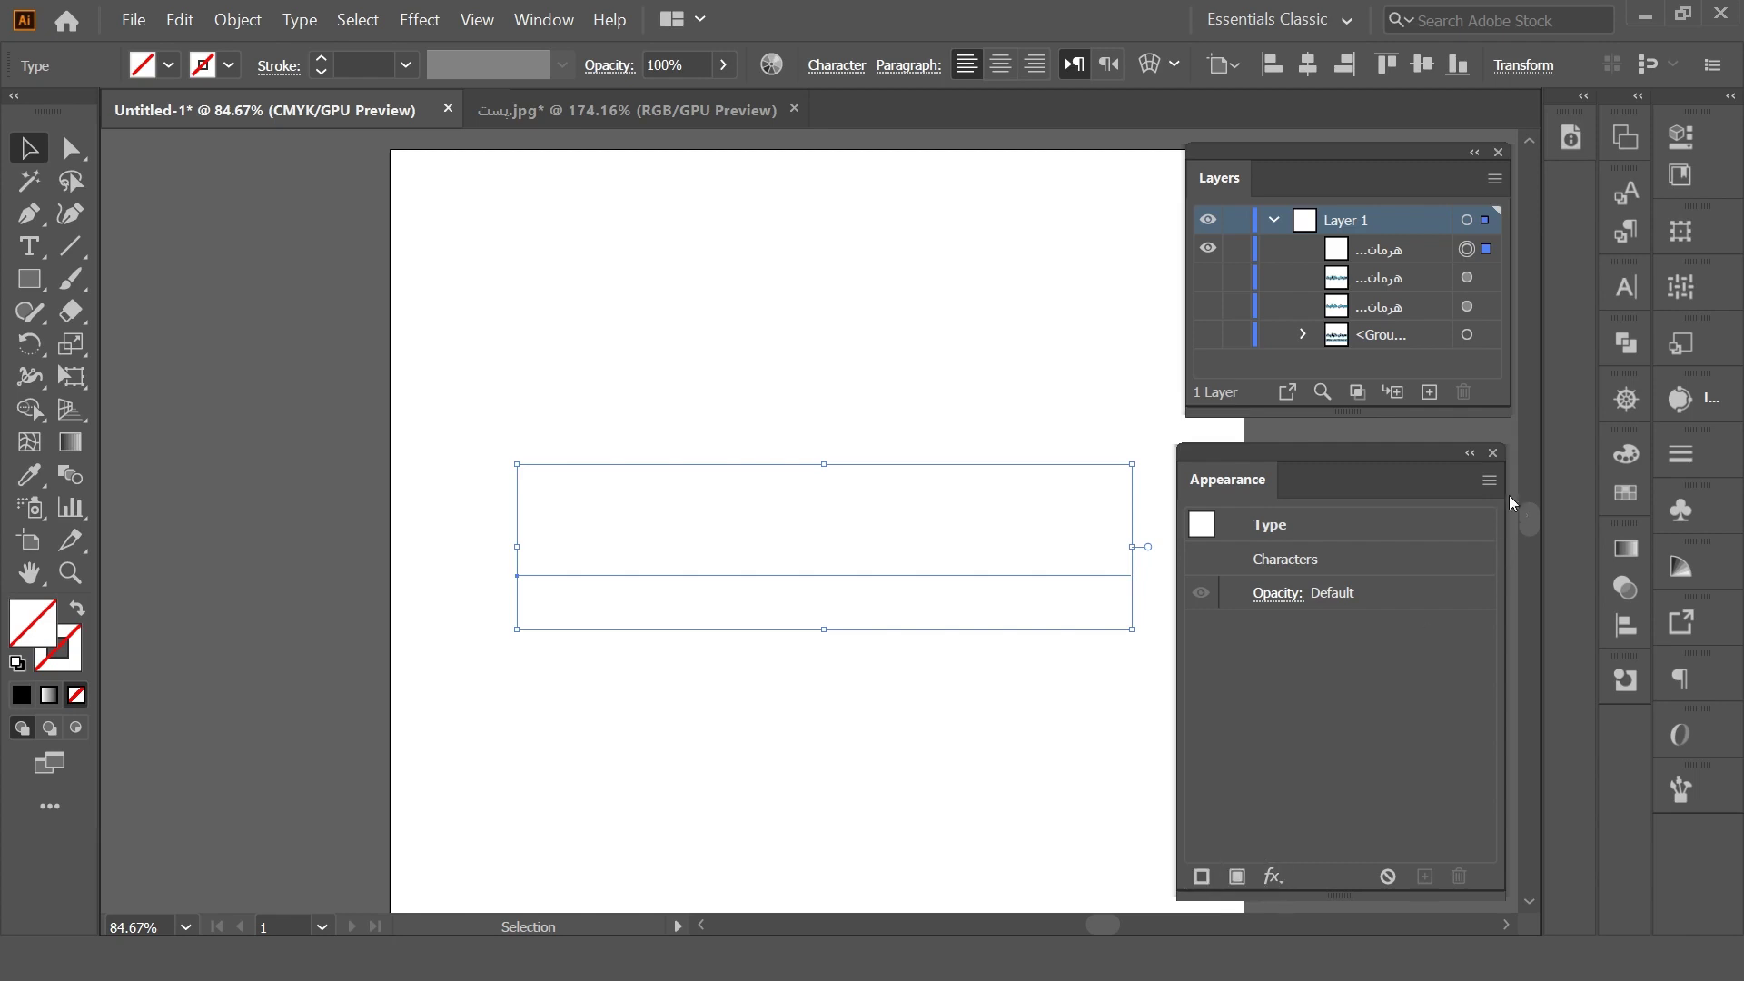
left_click(1490, 481)
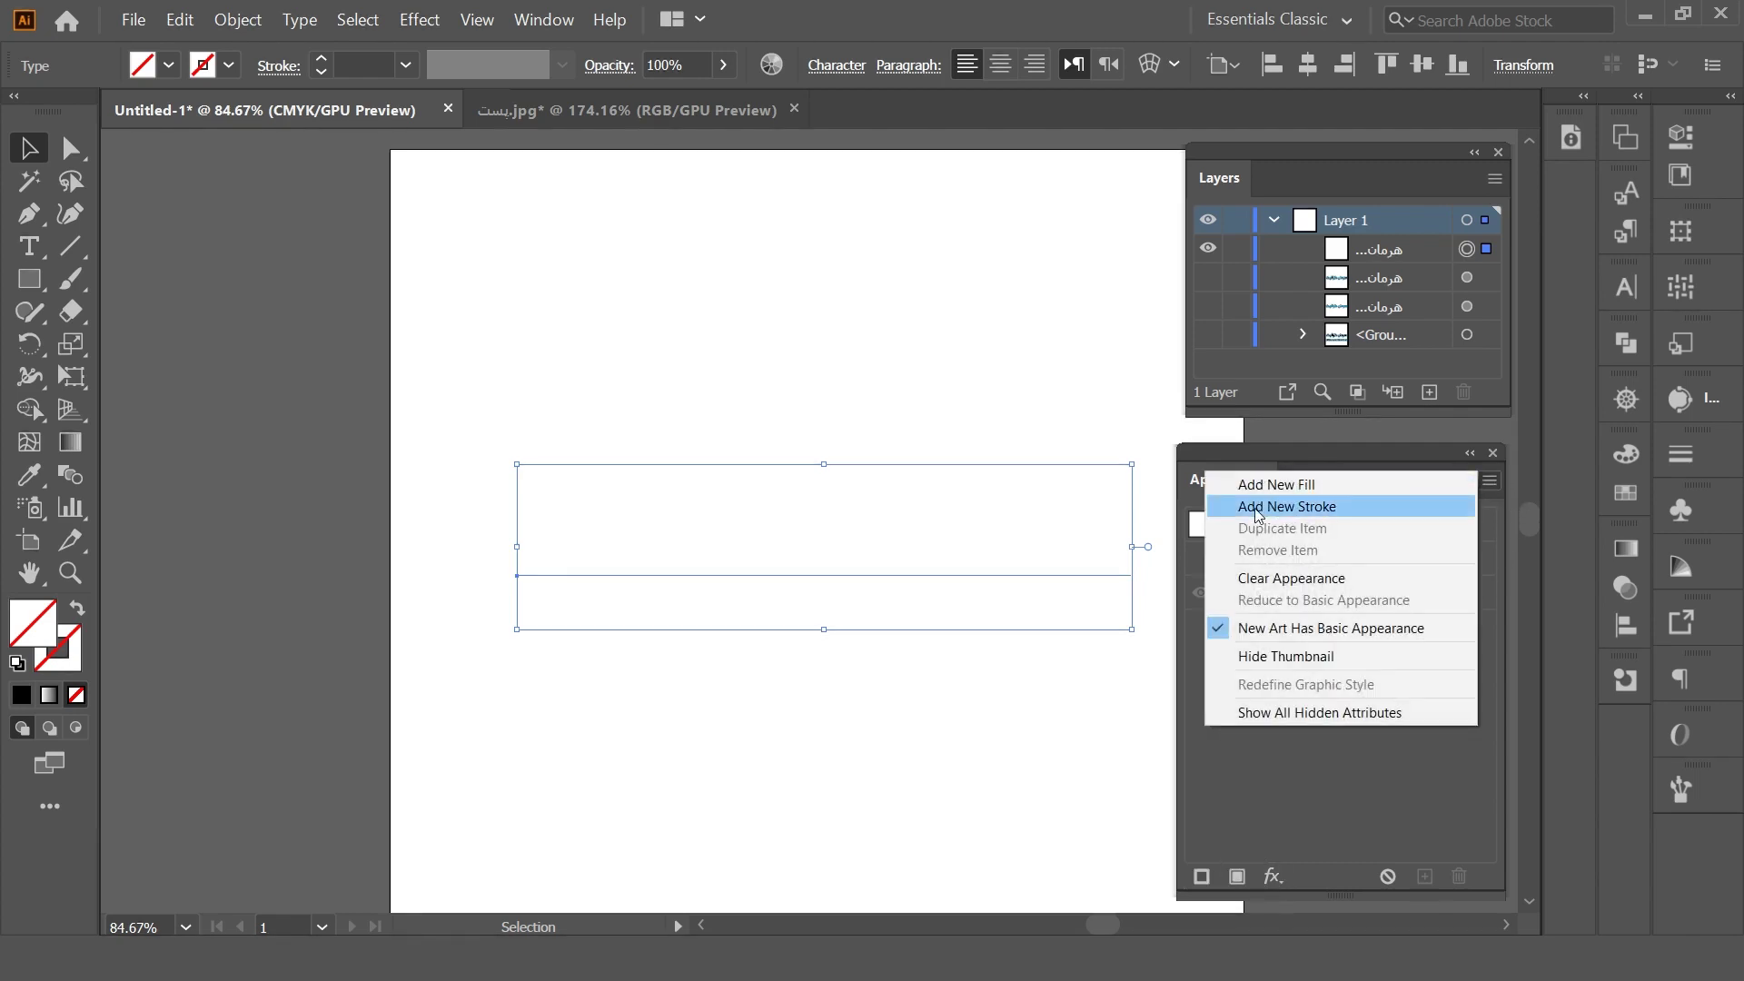
left_click(1495, 483)
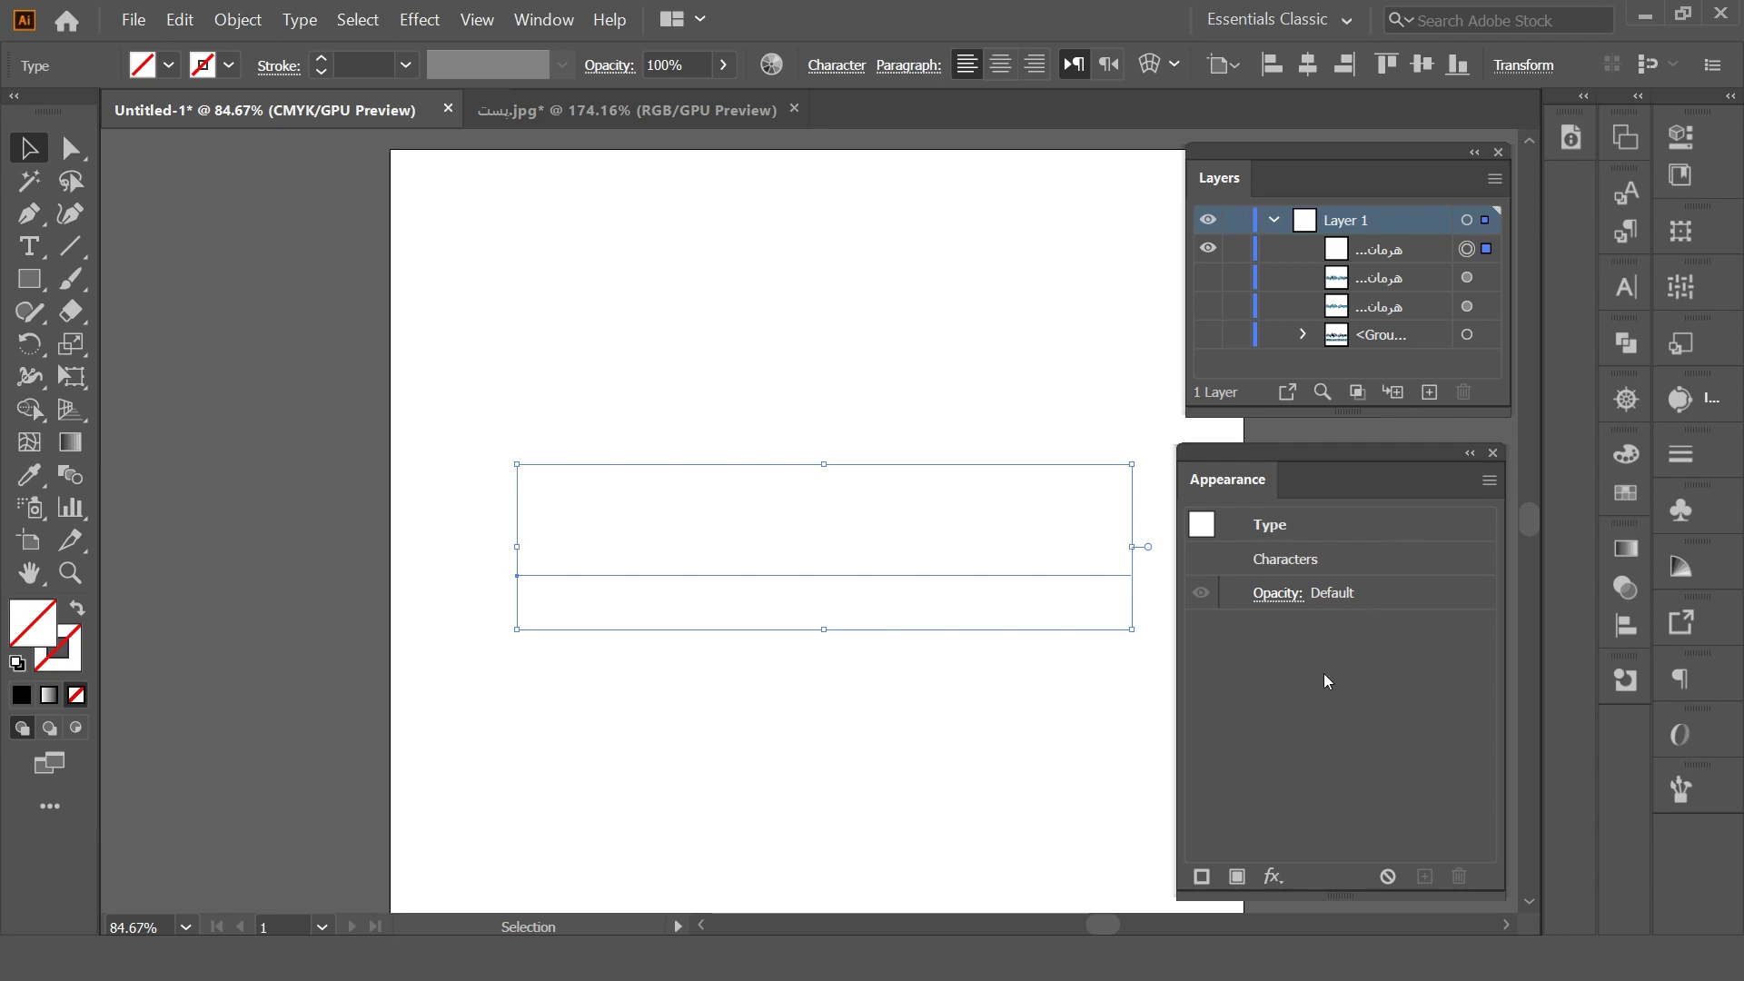
left_click(1237, 877)
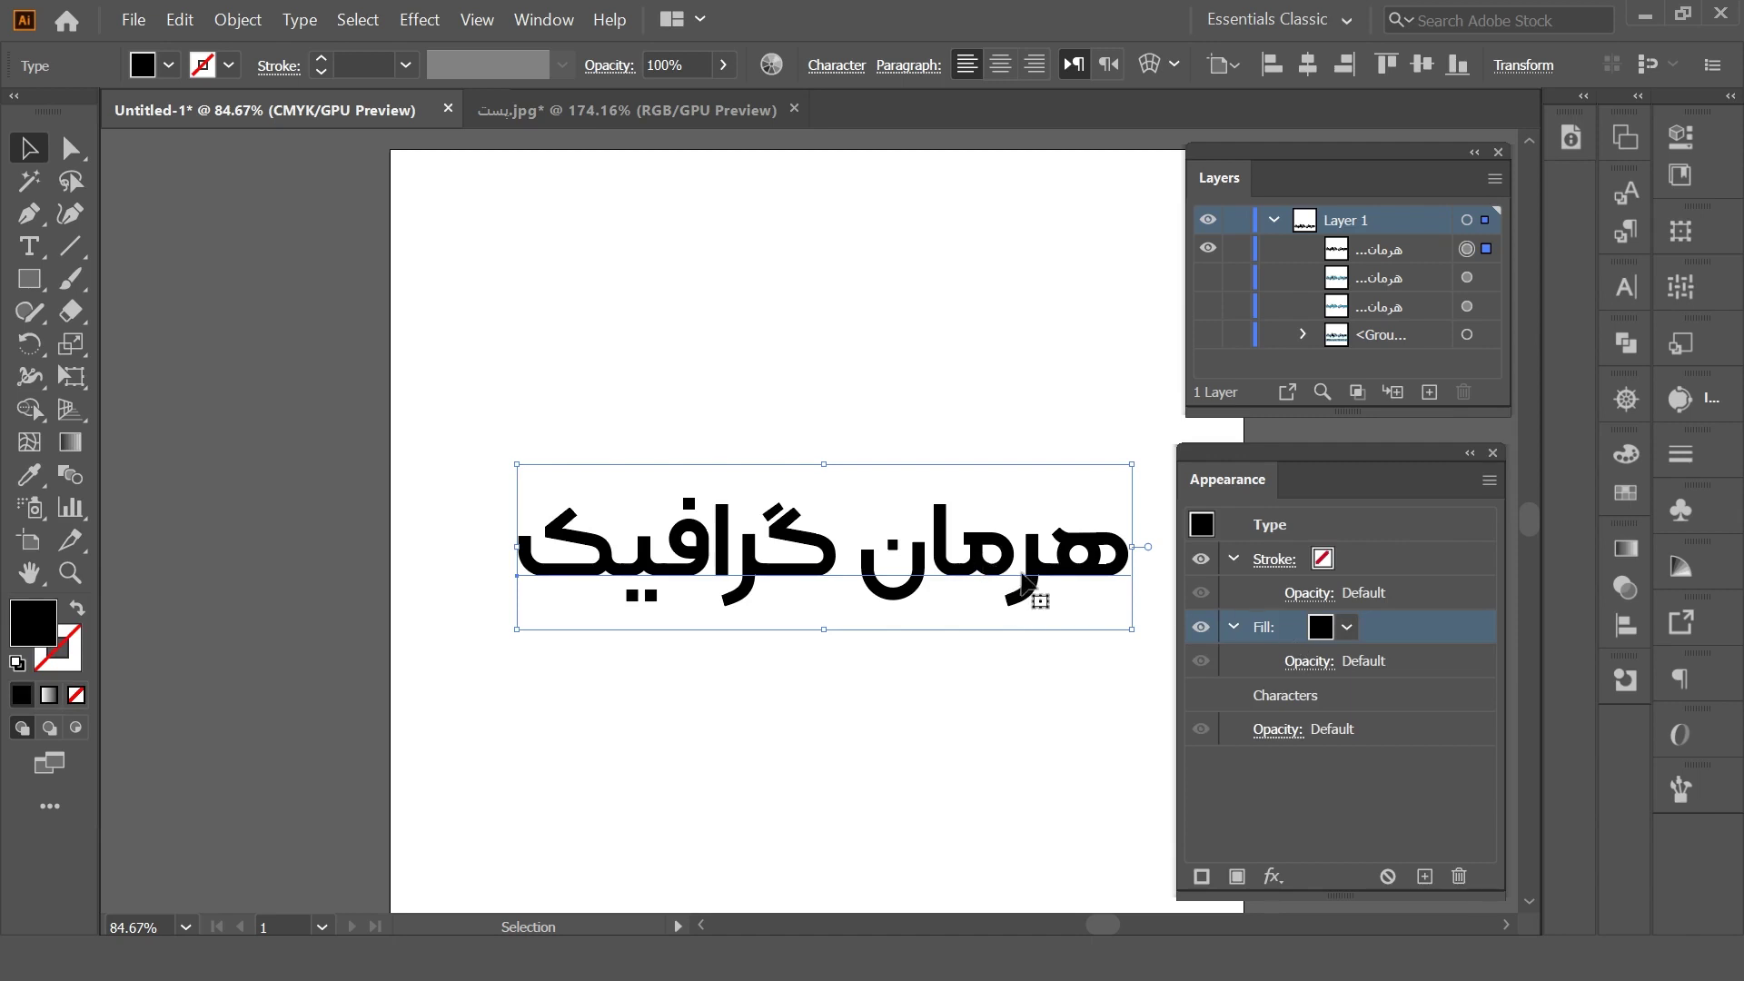
- Add a cyan 2 pt stroke to the text and Alt-drag a duplicate below it
left_click(1201, 877)
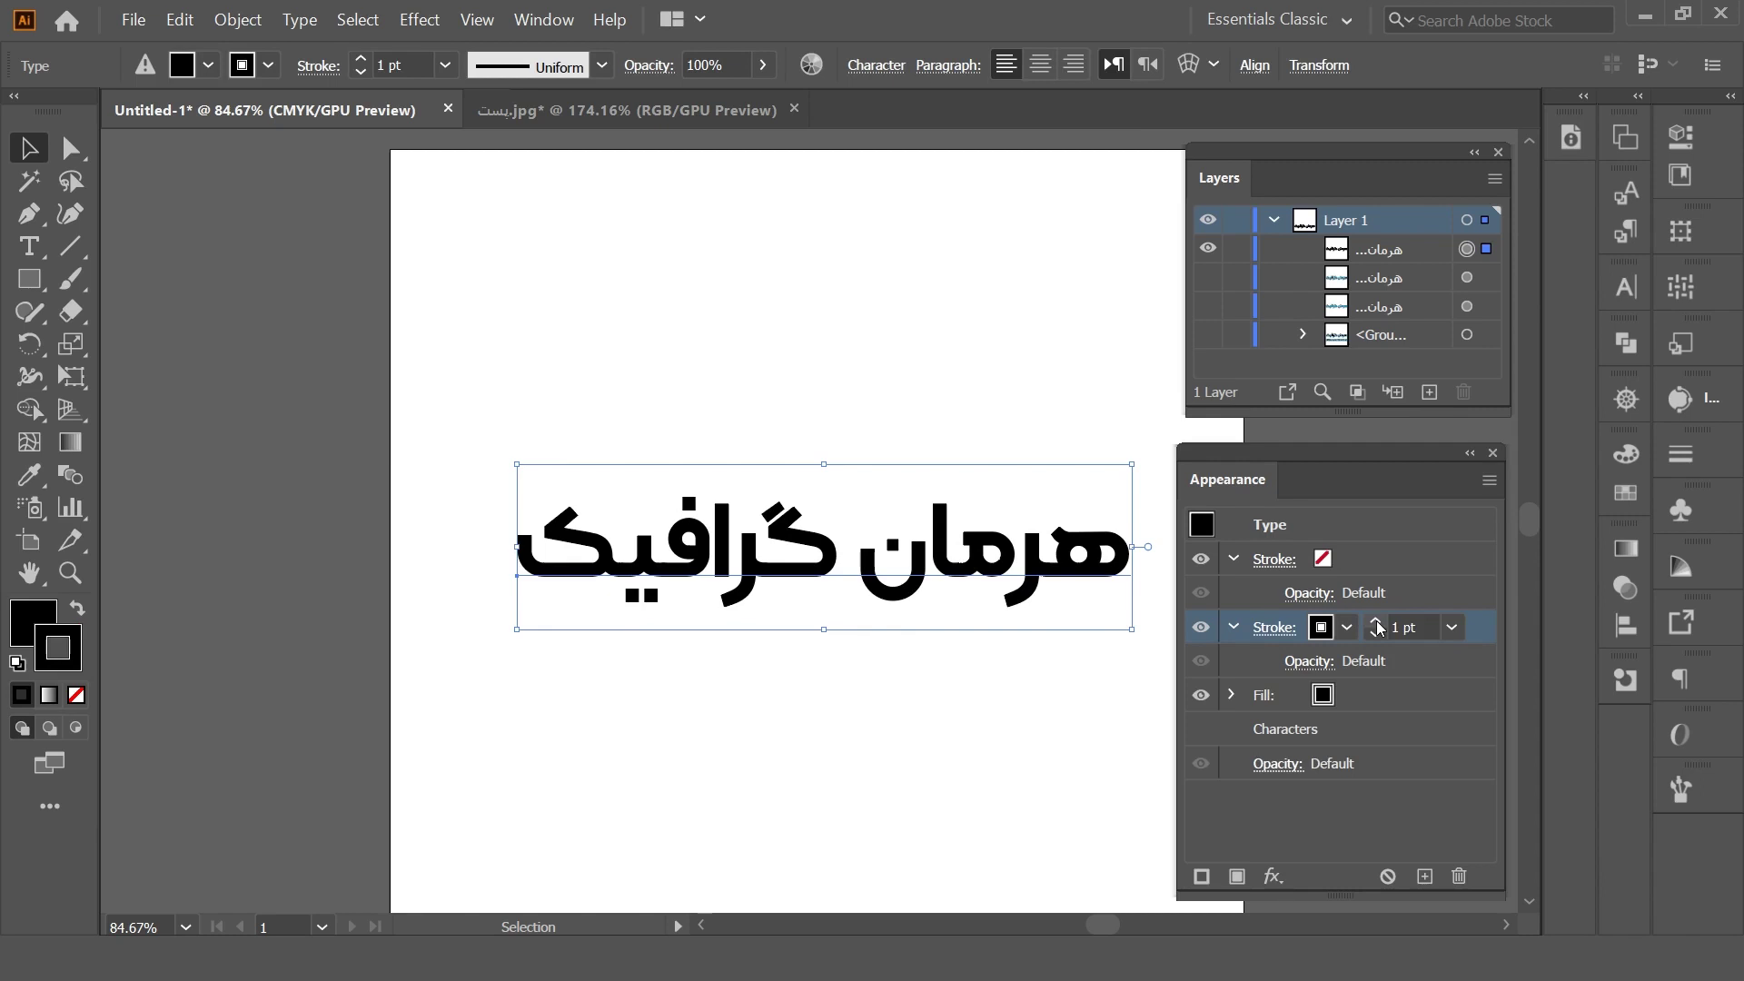
left_click(1321, 628)
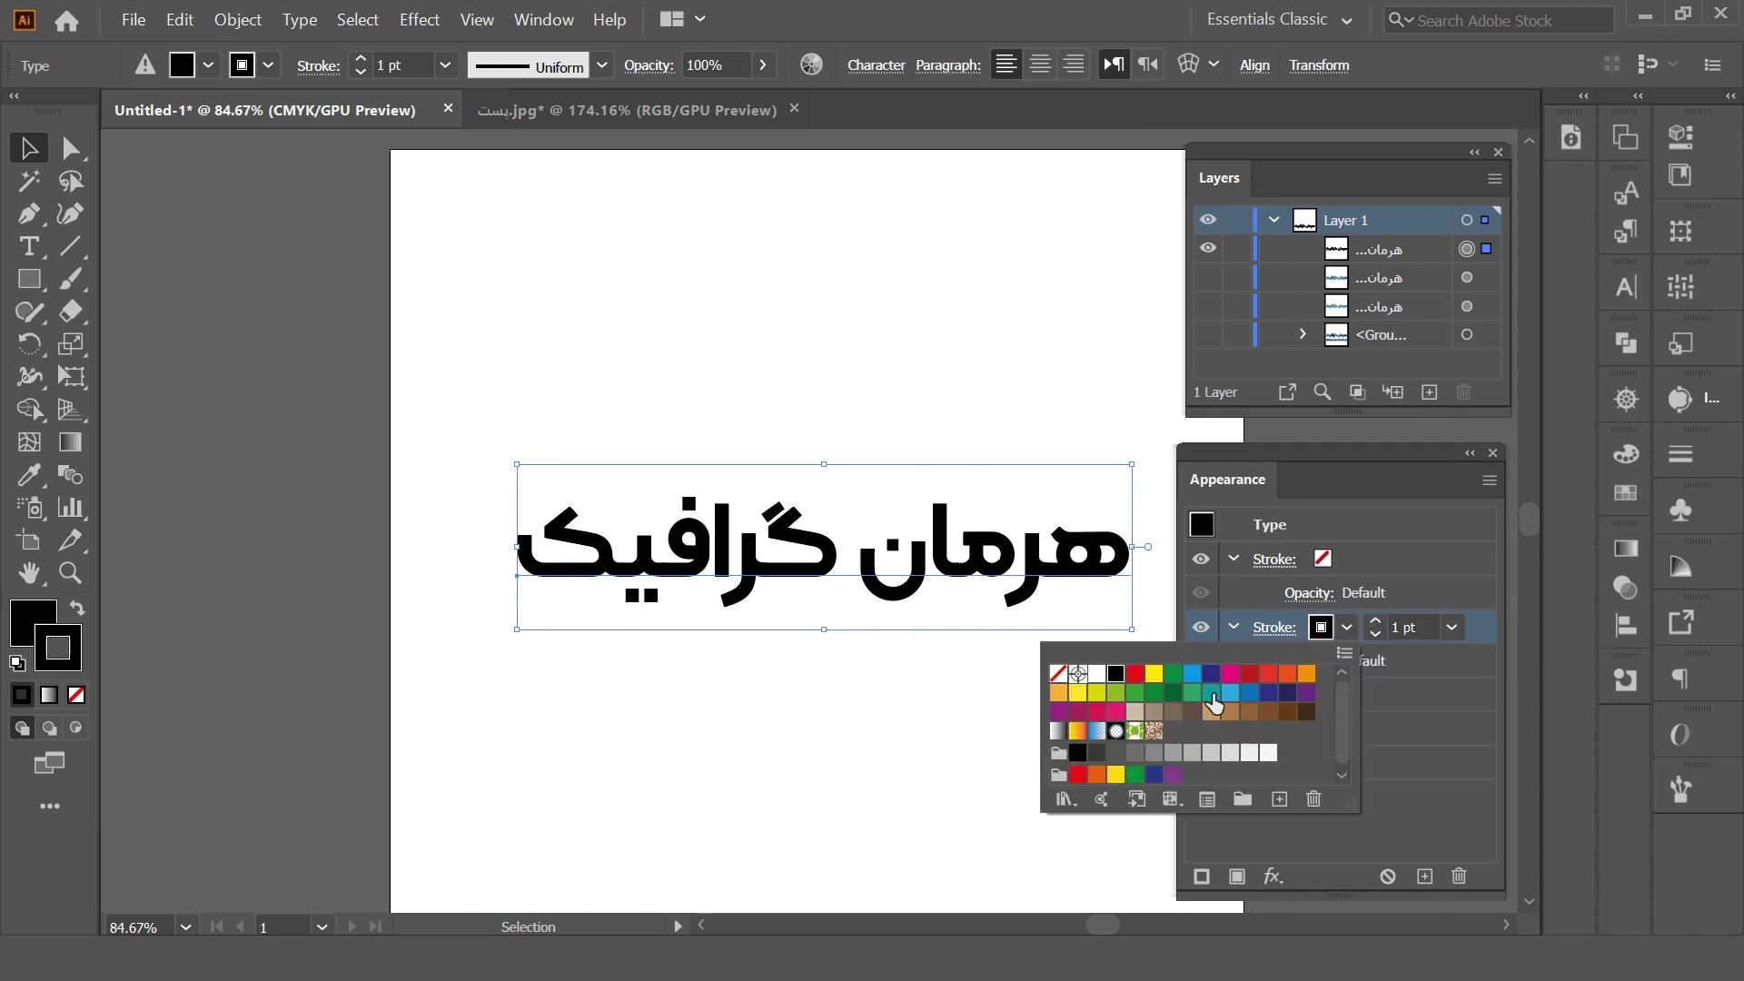
left_click(1192, 674)
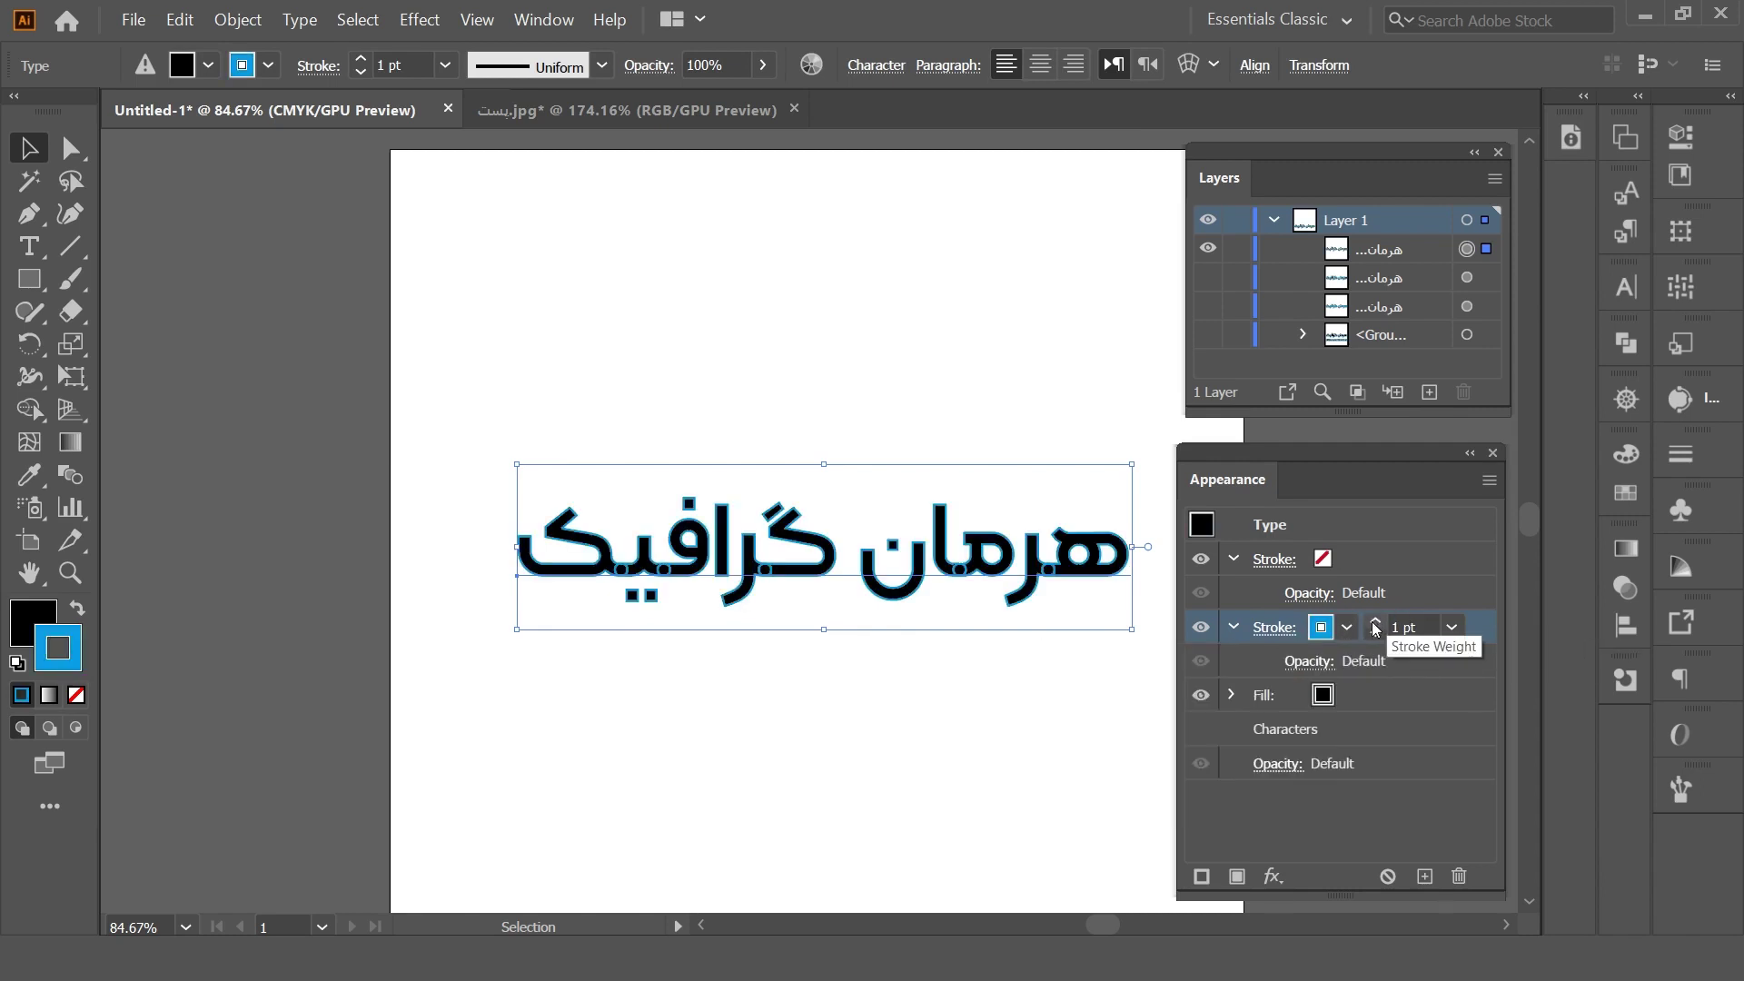
left_click(1375, 623)
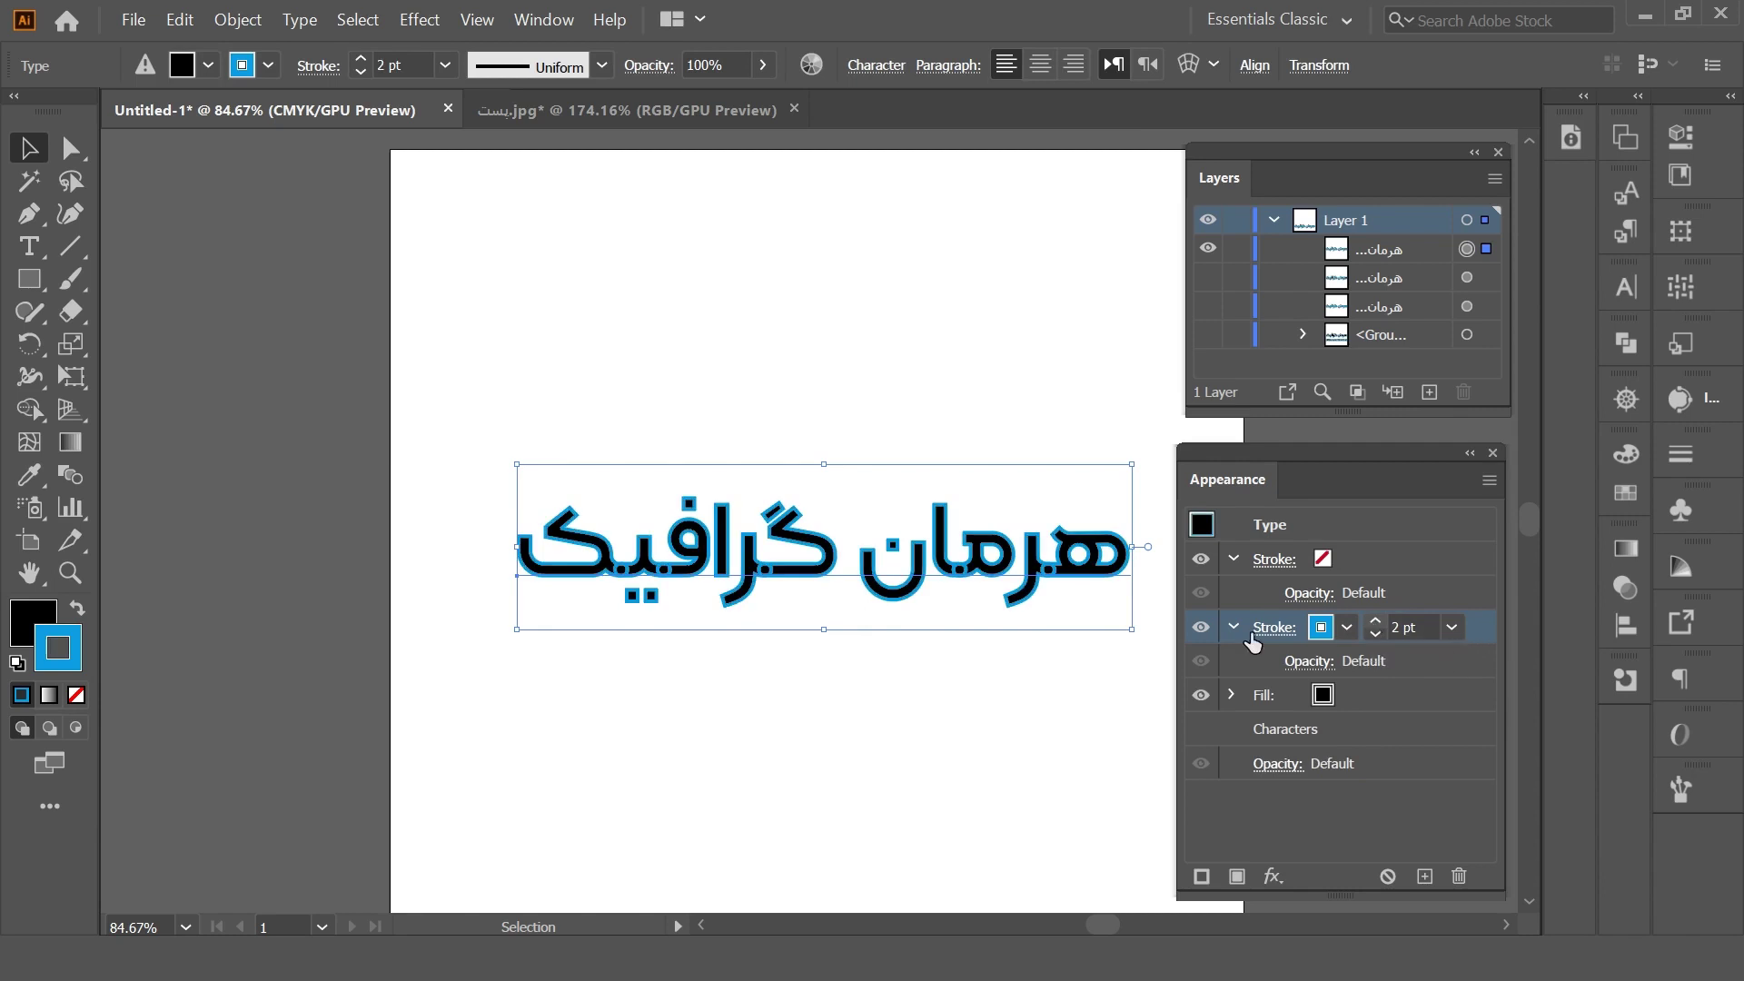
left_click_drag(978, 597, 973, 837, "alt")
- Select the upper text copy and zoom in to about 118% on both copies
left_click(954, 554)
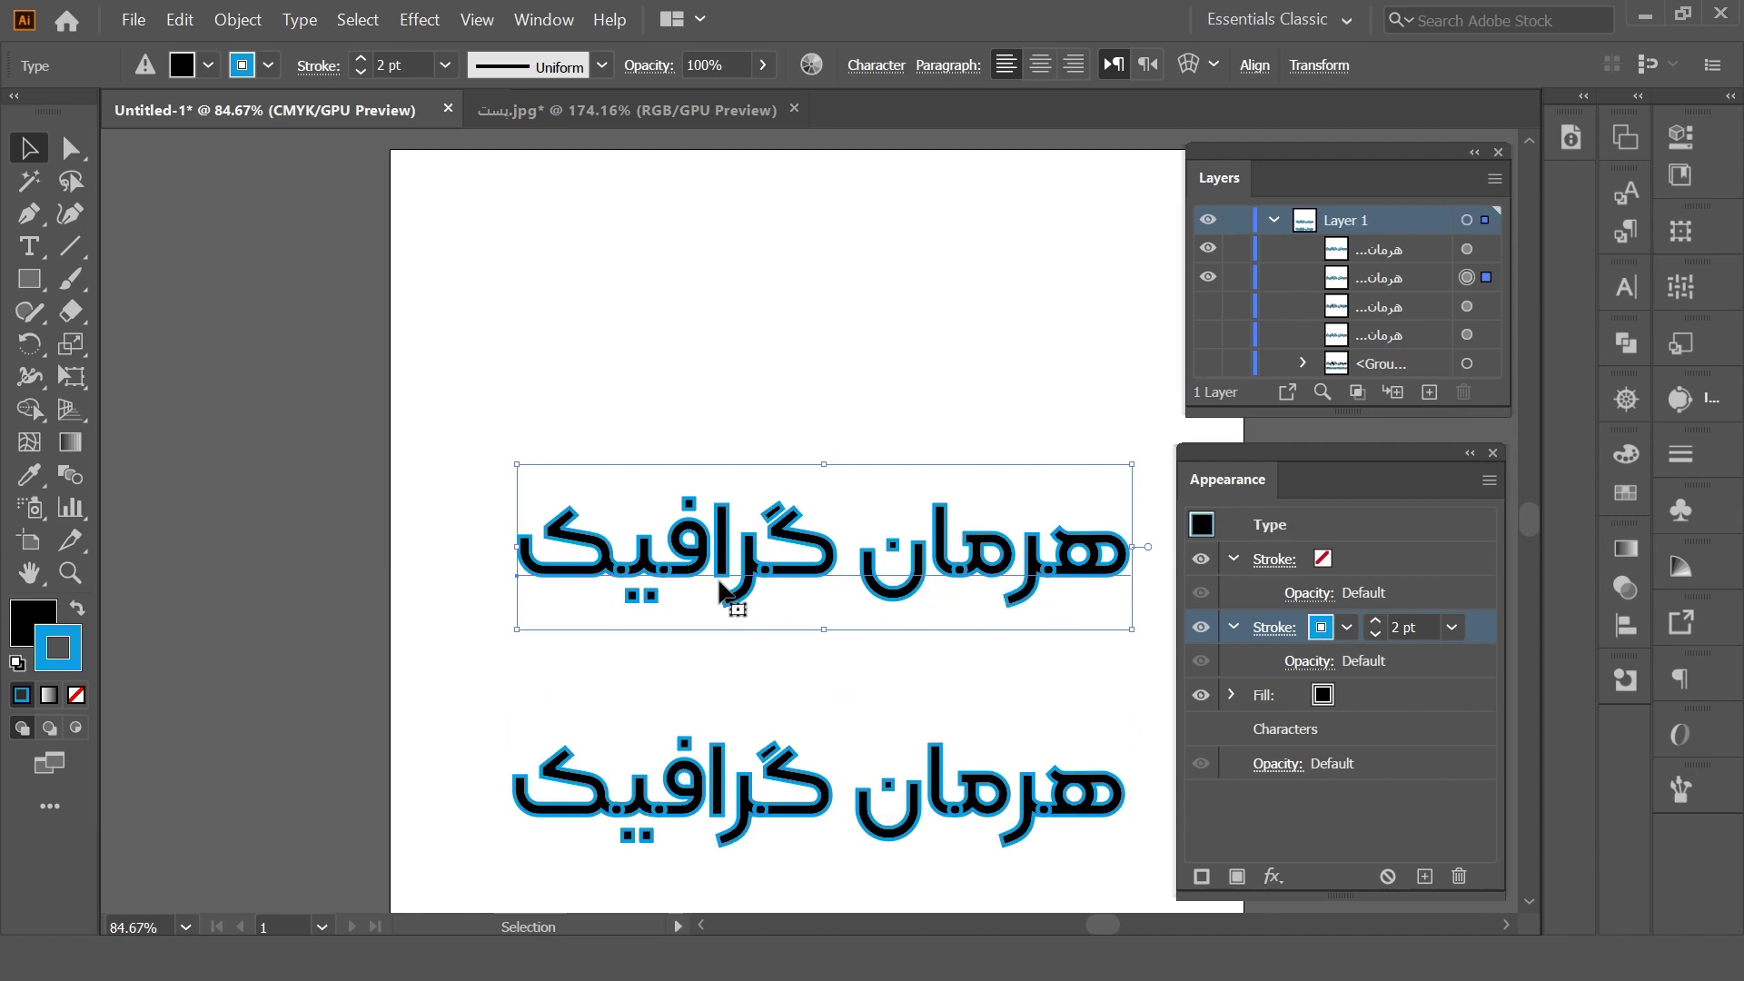
scroll(798, 557, "up", 1)
scroll(798, 557, "up", 1)
left_click_drag(896, 542, 822, 404)
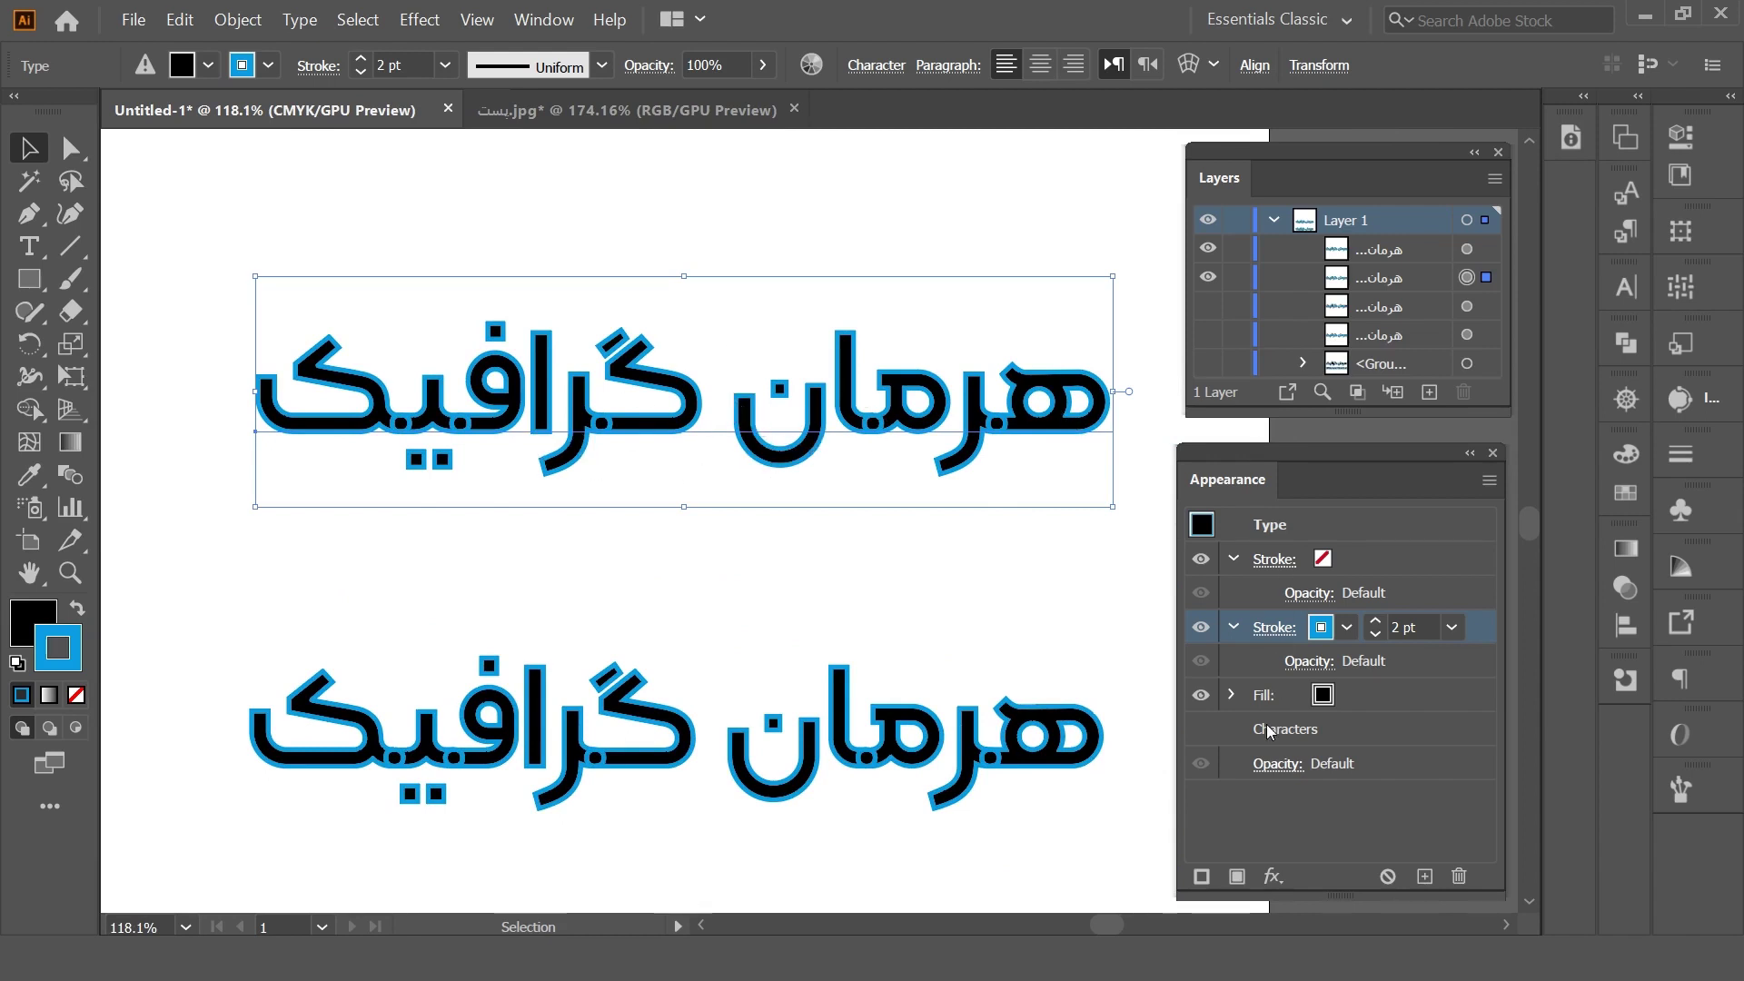
- Apply Pathfinder Add to the upper text's cyan stroke and raise its weight to 4 pt
left_click(1273, 875)
mouse_move(1319, 515)
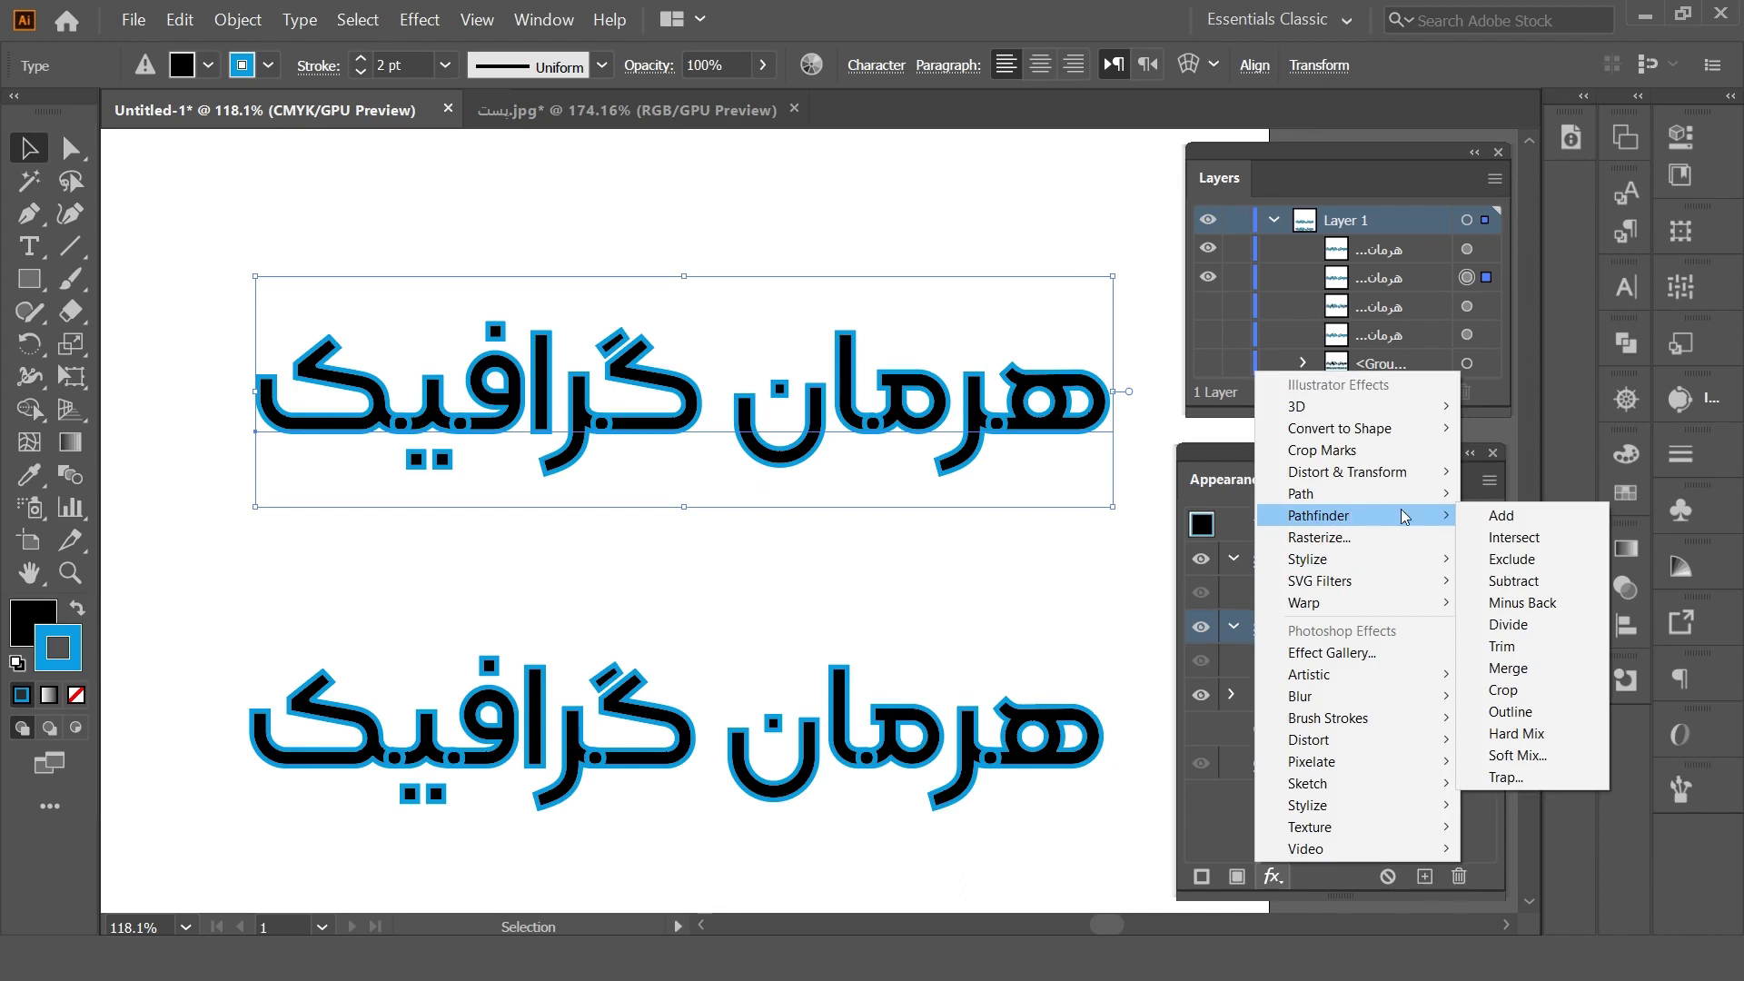
left_click(1519, 515)
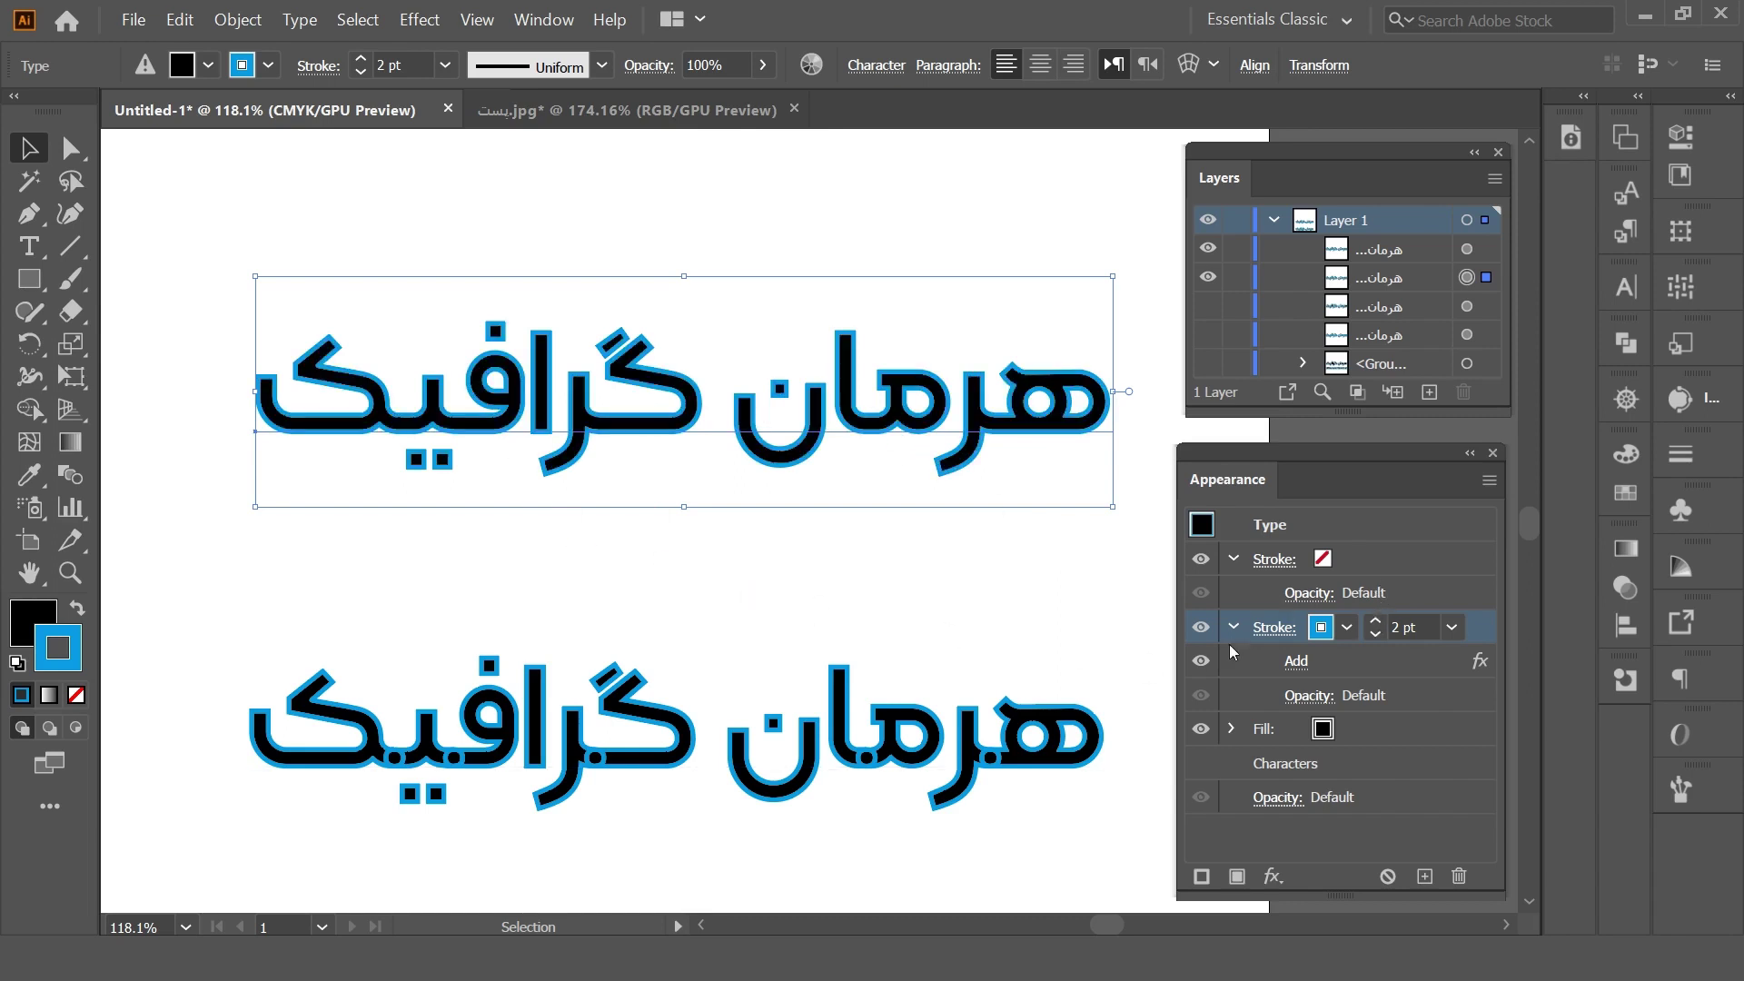
left_click(1375, 622)
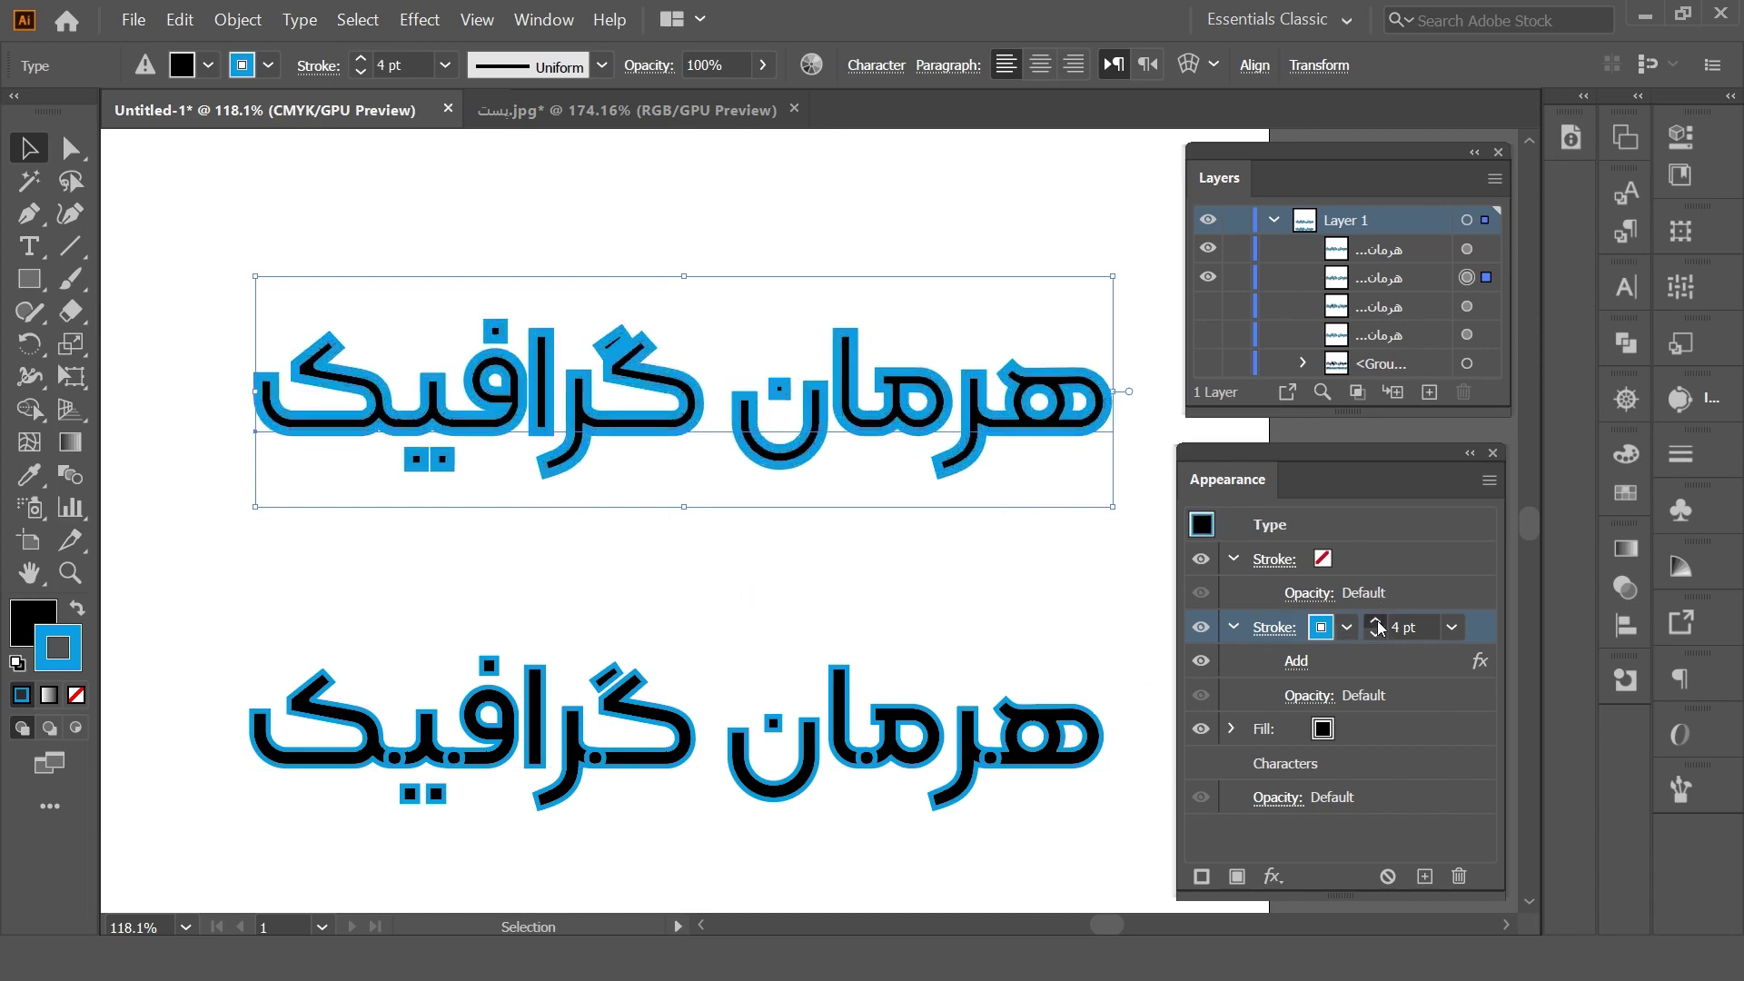
- Move the cyan stroke below the fill, settle its weight at 4 pt, and hide that copy
left_click(1375, 623)
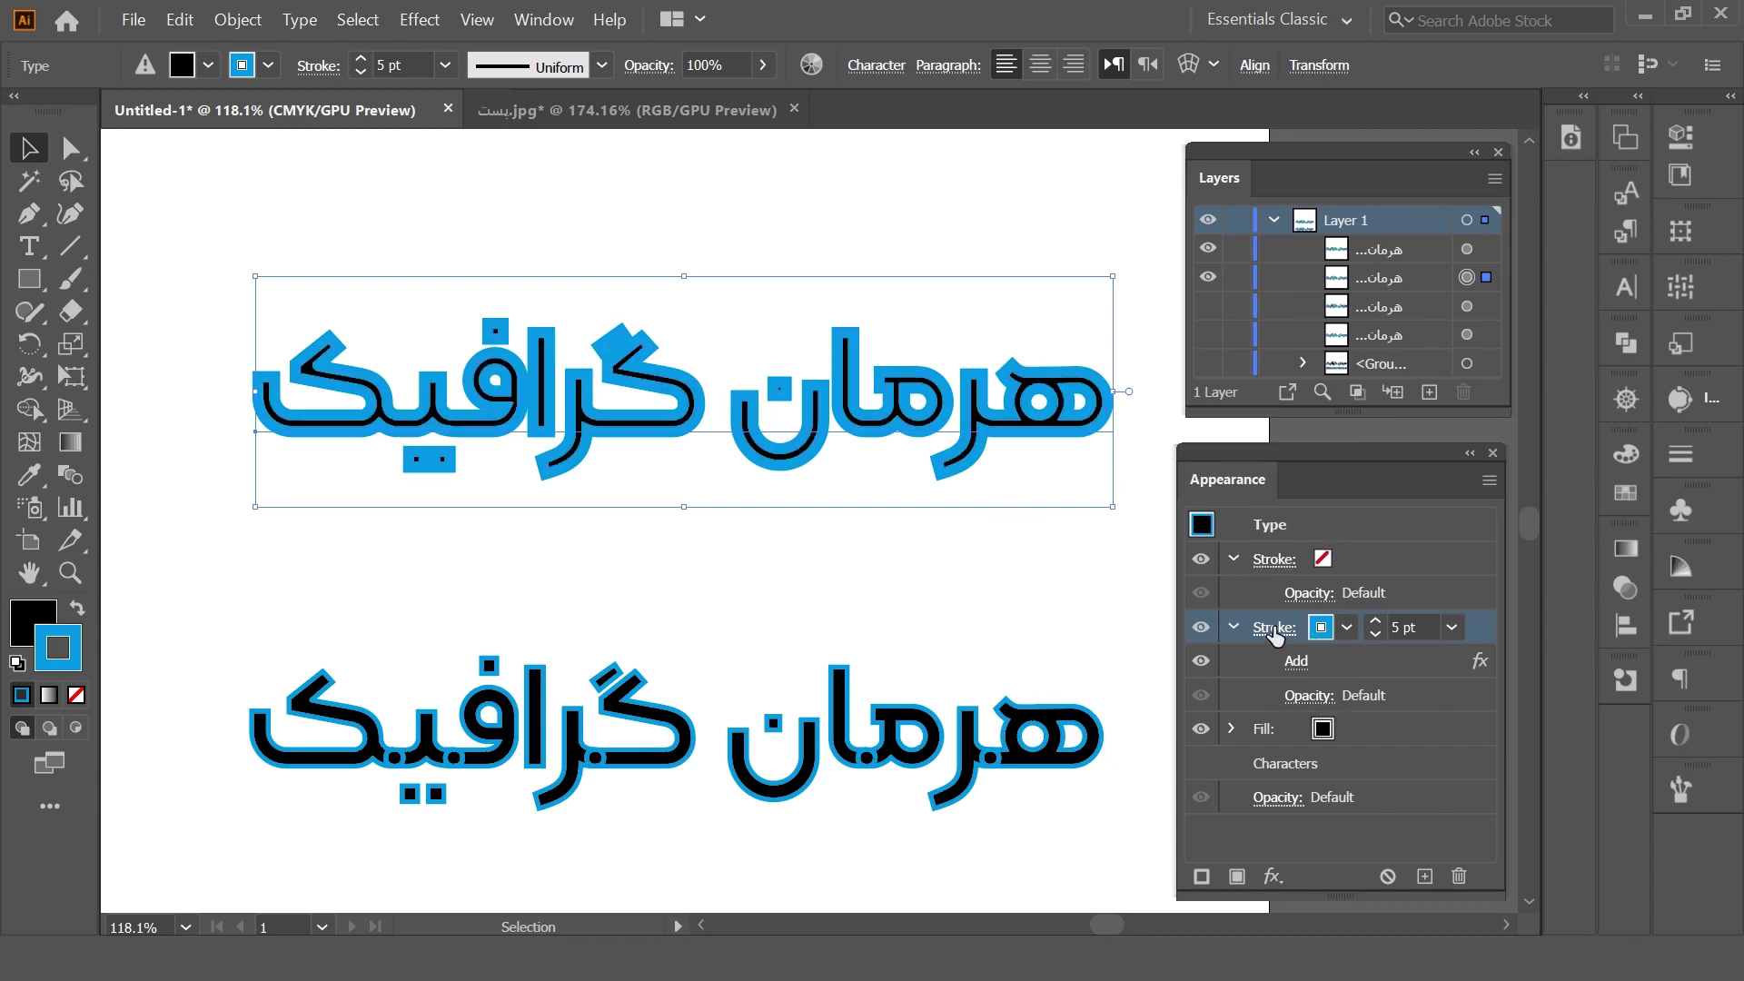
left_click_drag(1466, 631, 1472, 739)
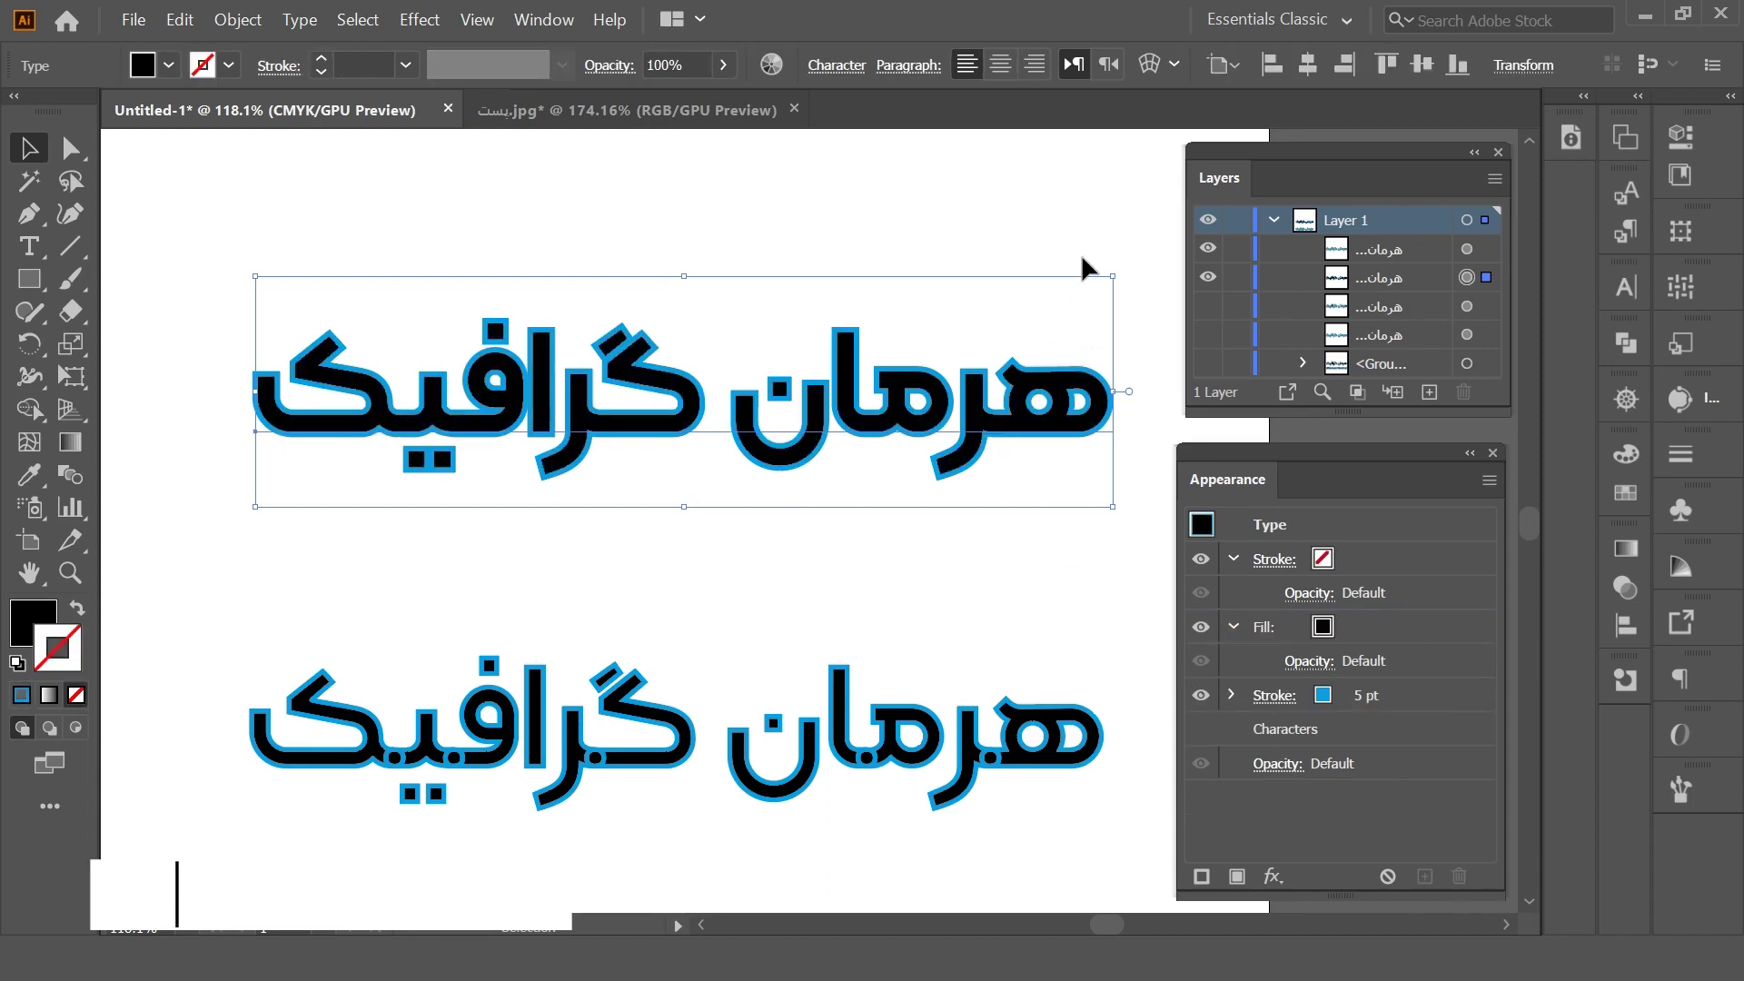
left_click(1280, 705)
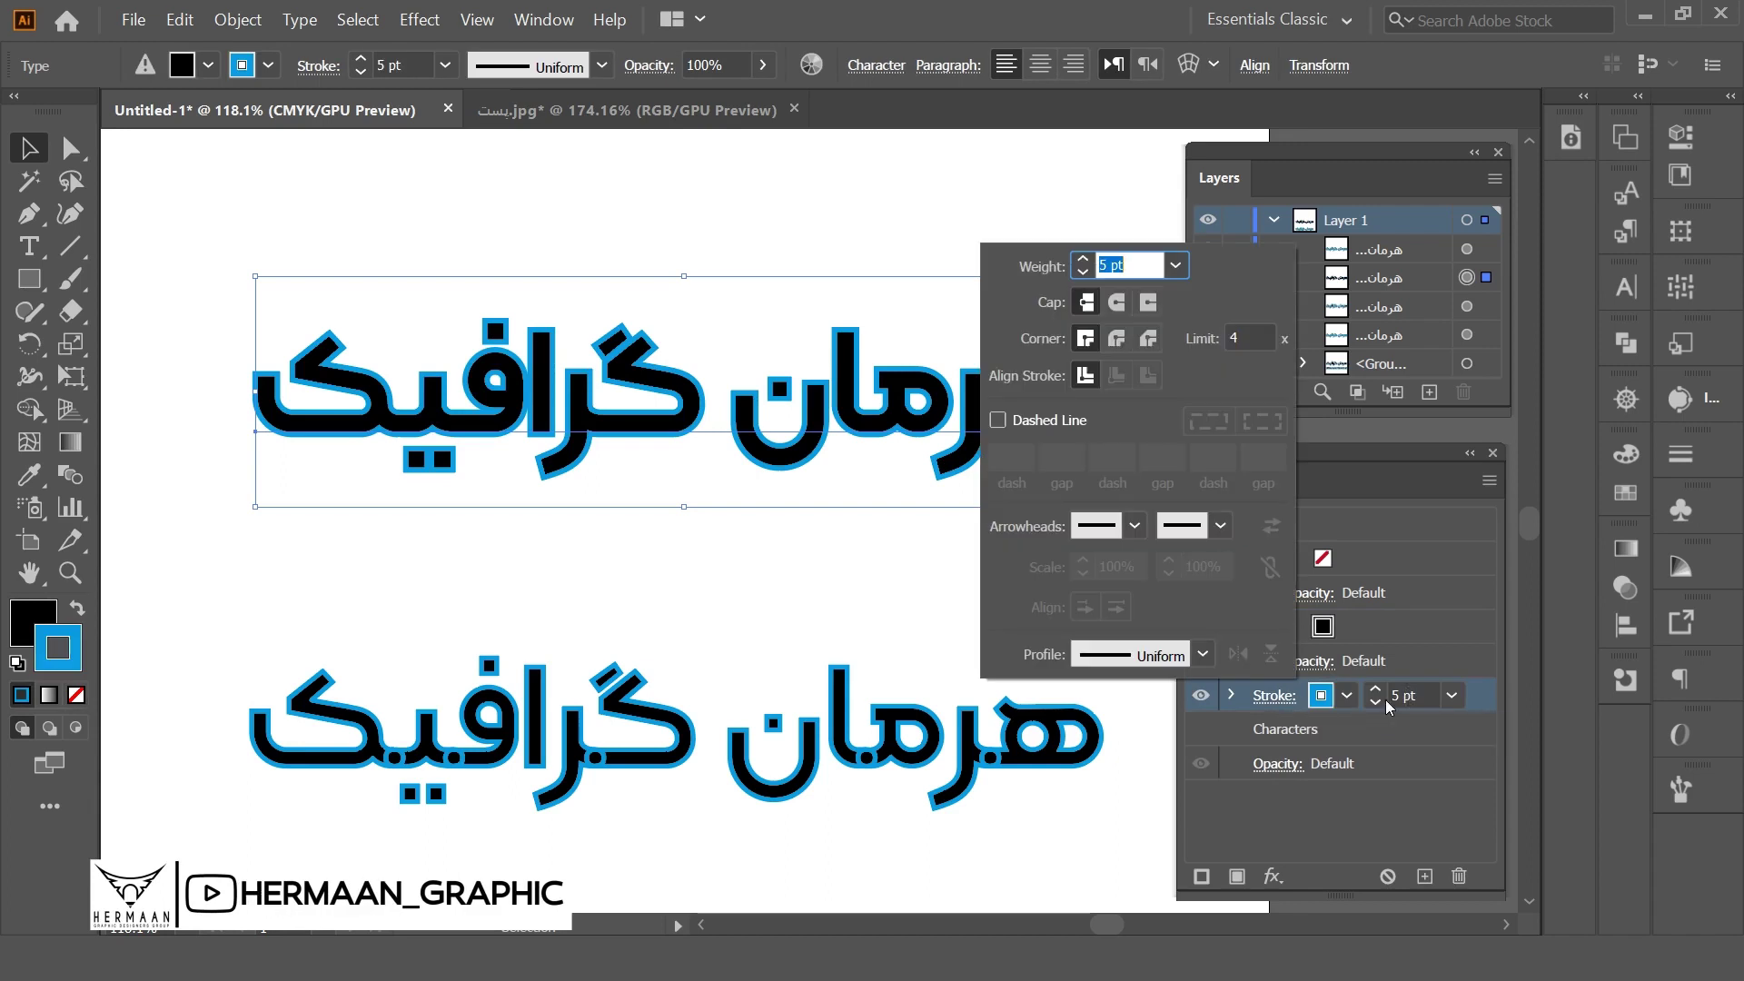
left_click(1376, 690)
left_click(1375, 690)
left_click(1375, 690)
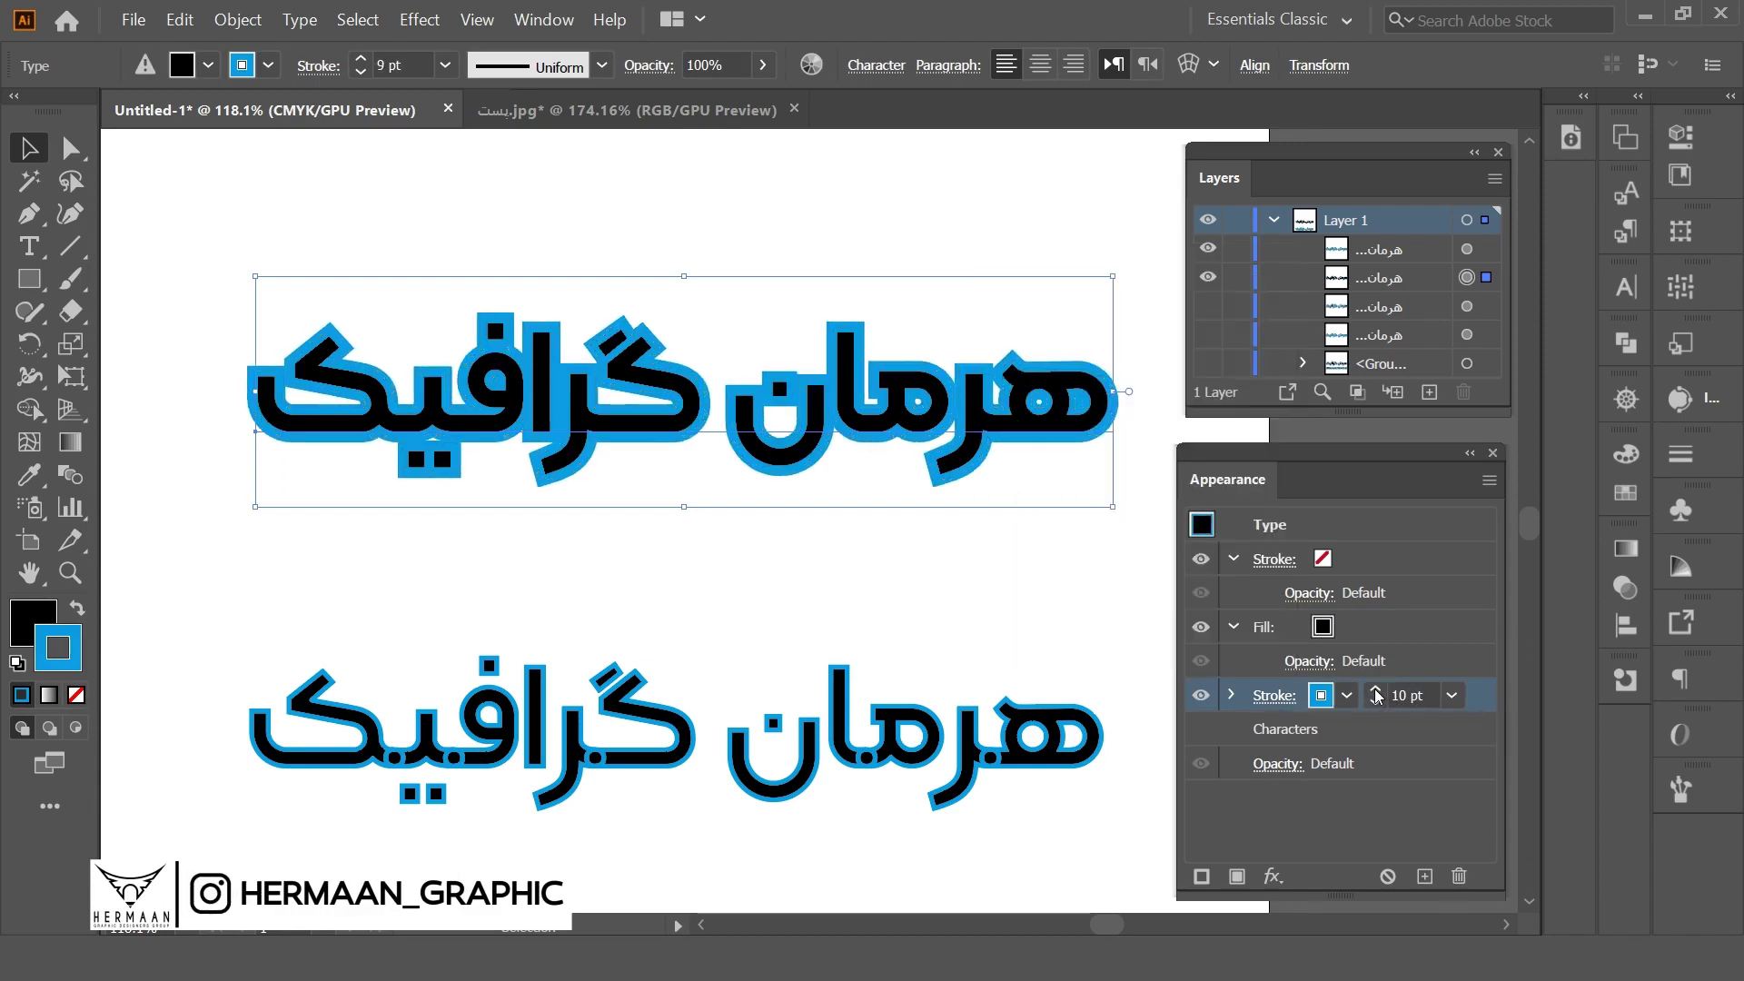
left_click(1377, 704)
left_click(1377, 704)
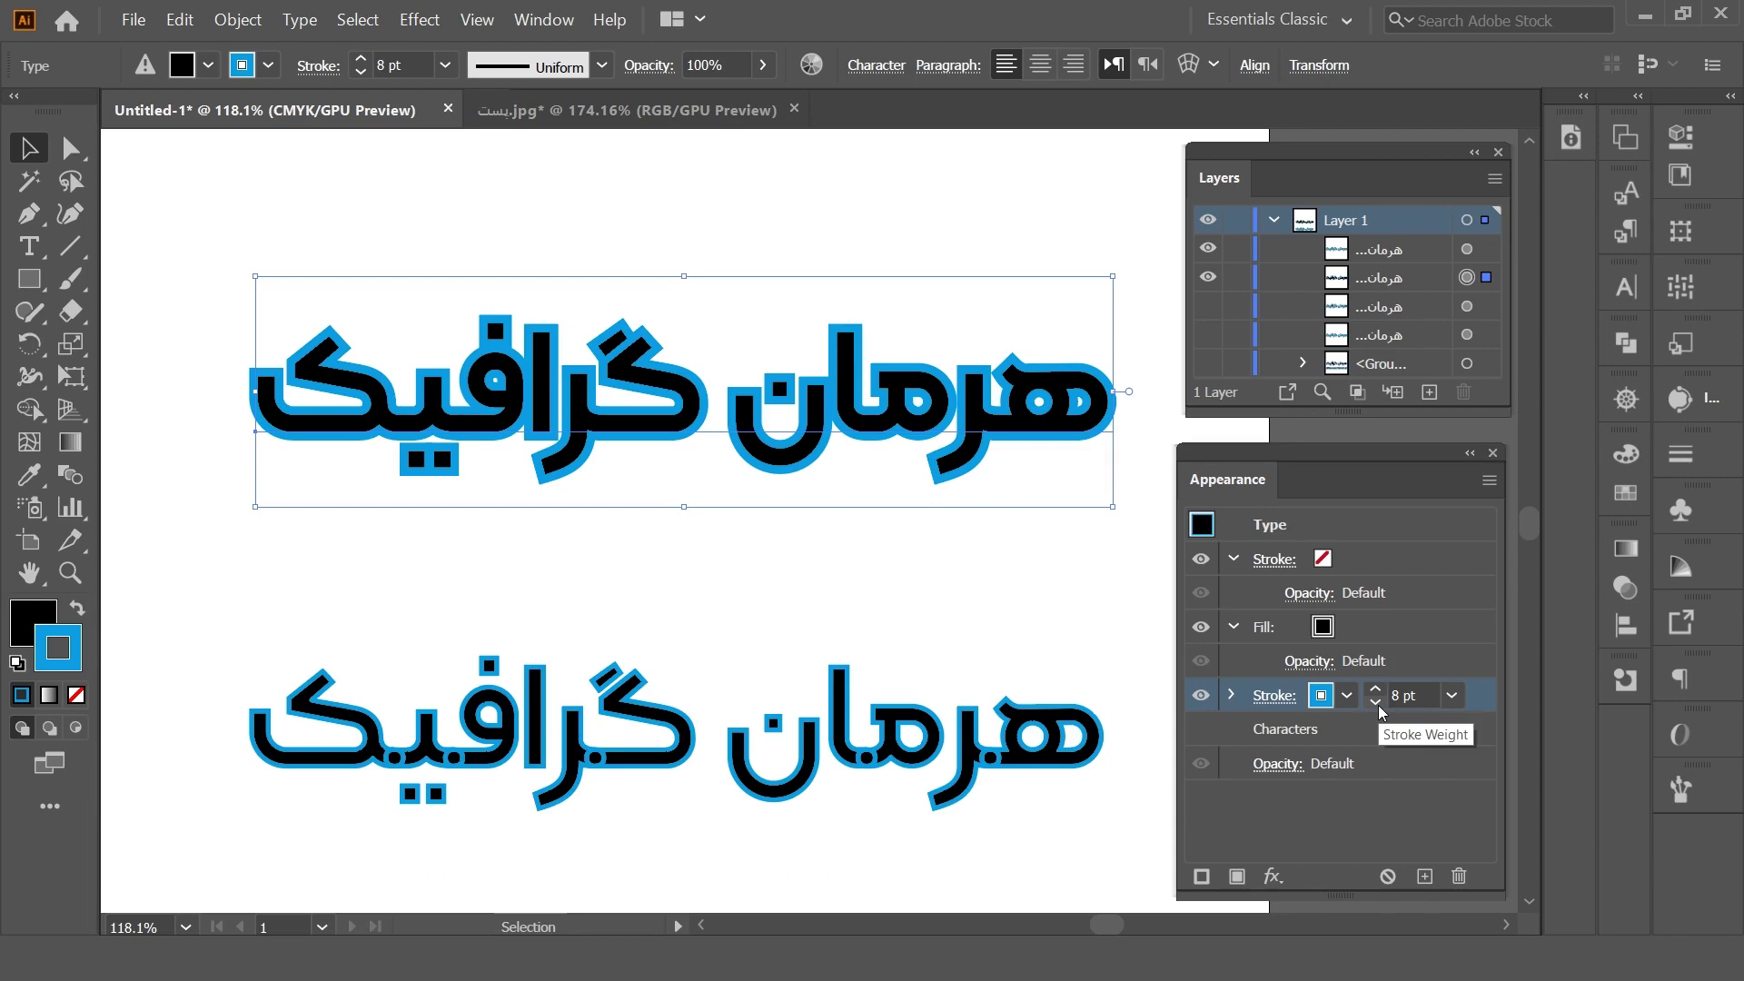
left_click(1377, 705)
left_click(1377, 705)
left_click(1377, 705)
left_click(1377, 705)
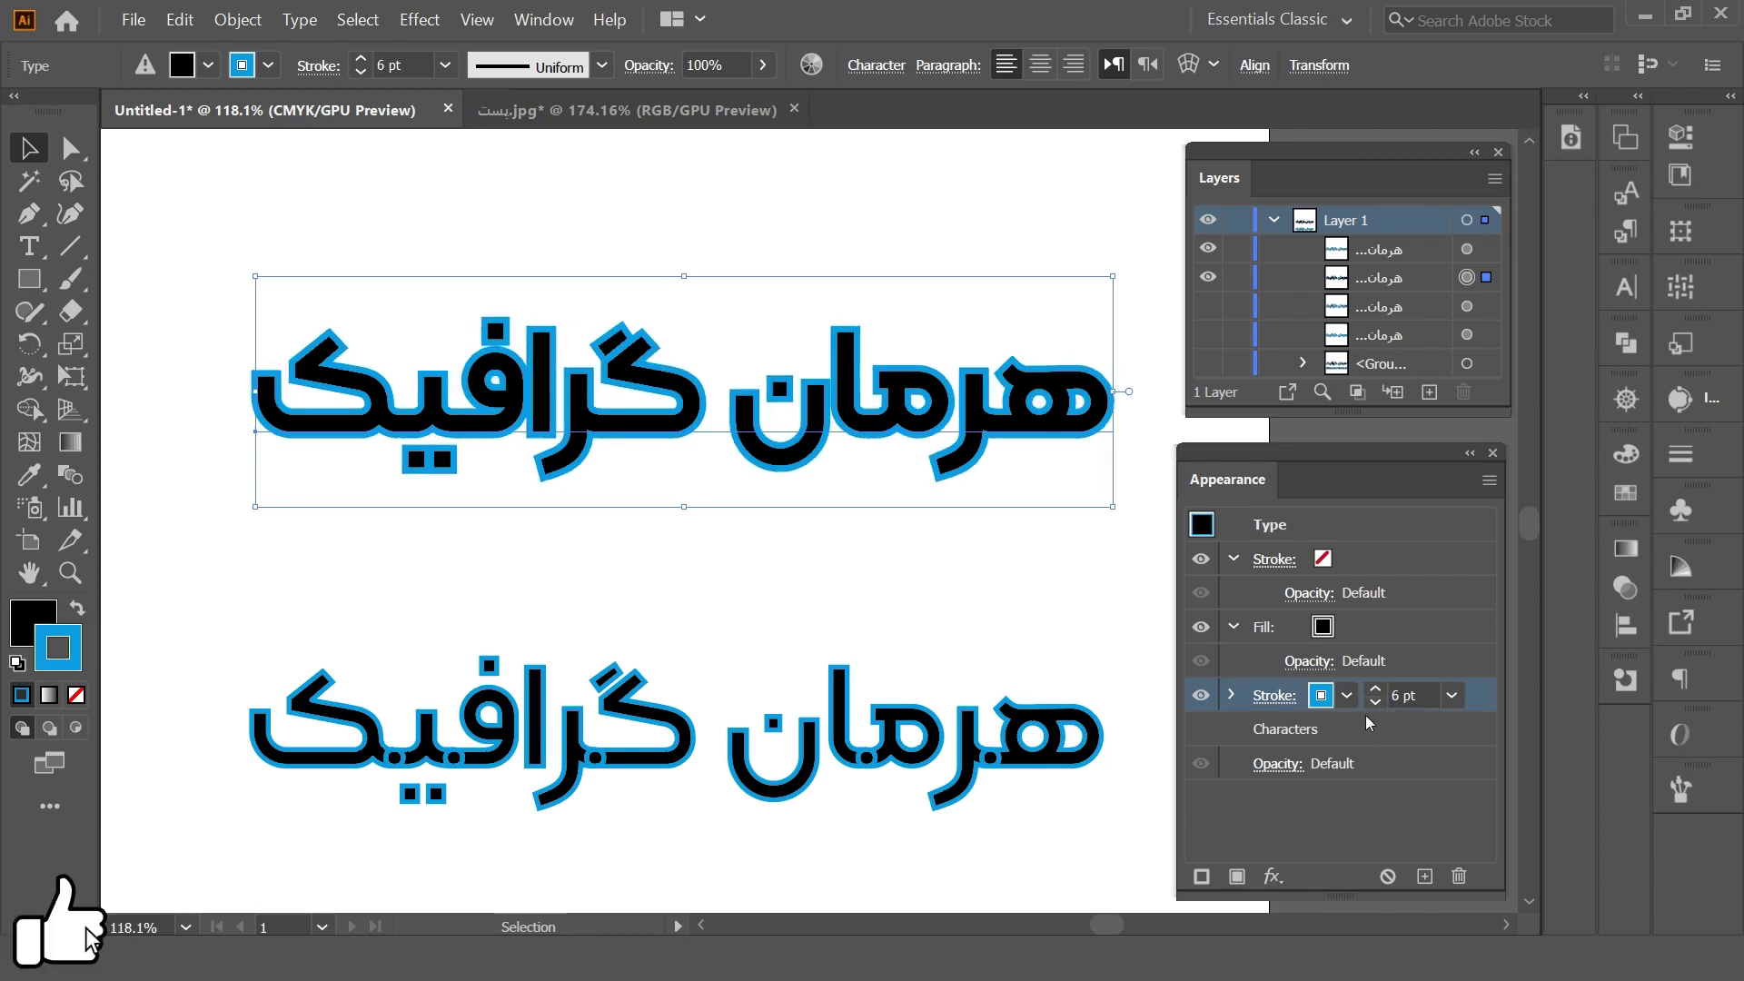
left_click(1208, 277)
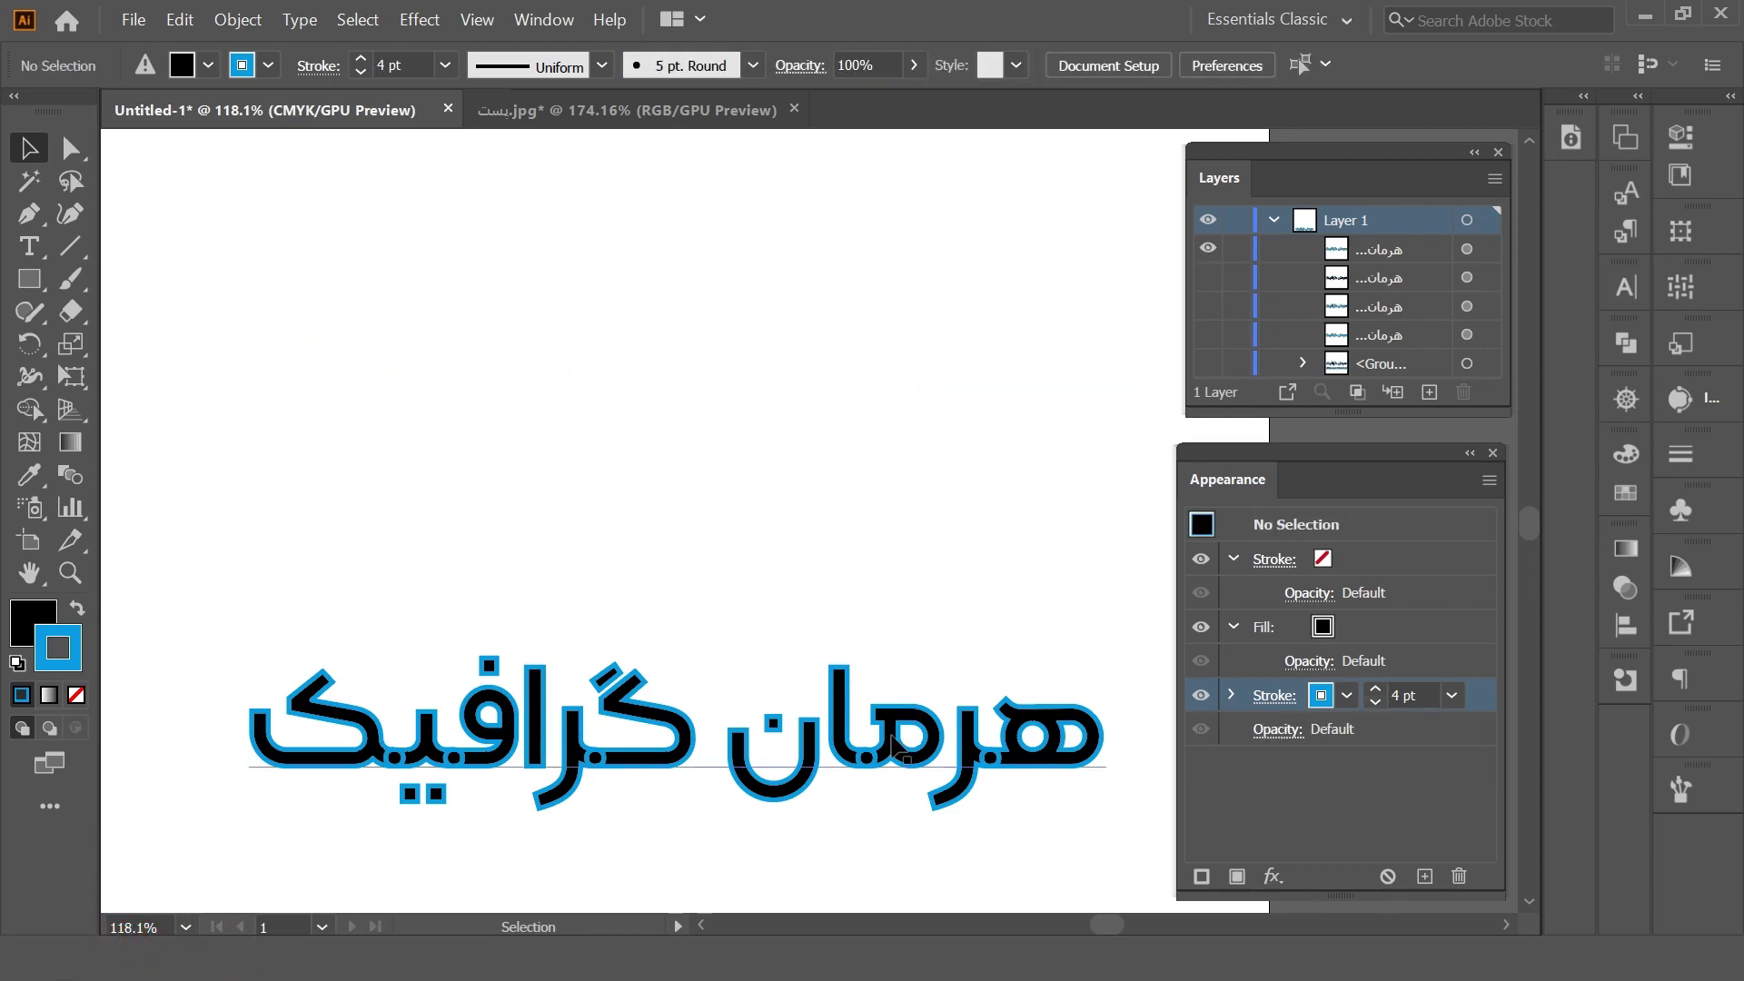
- Move the lower text up and add a 0.2 cm Miter Offset Path to its cyan stroke
left_click_drag(895, 749, 895, 523)
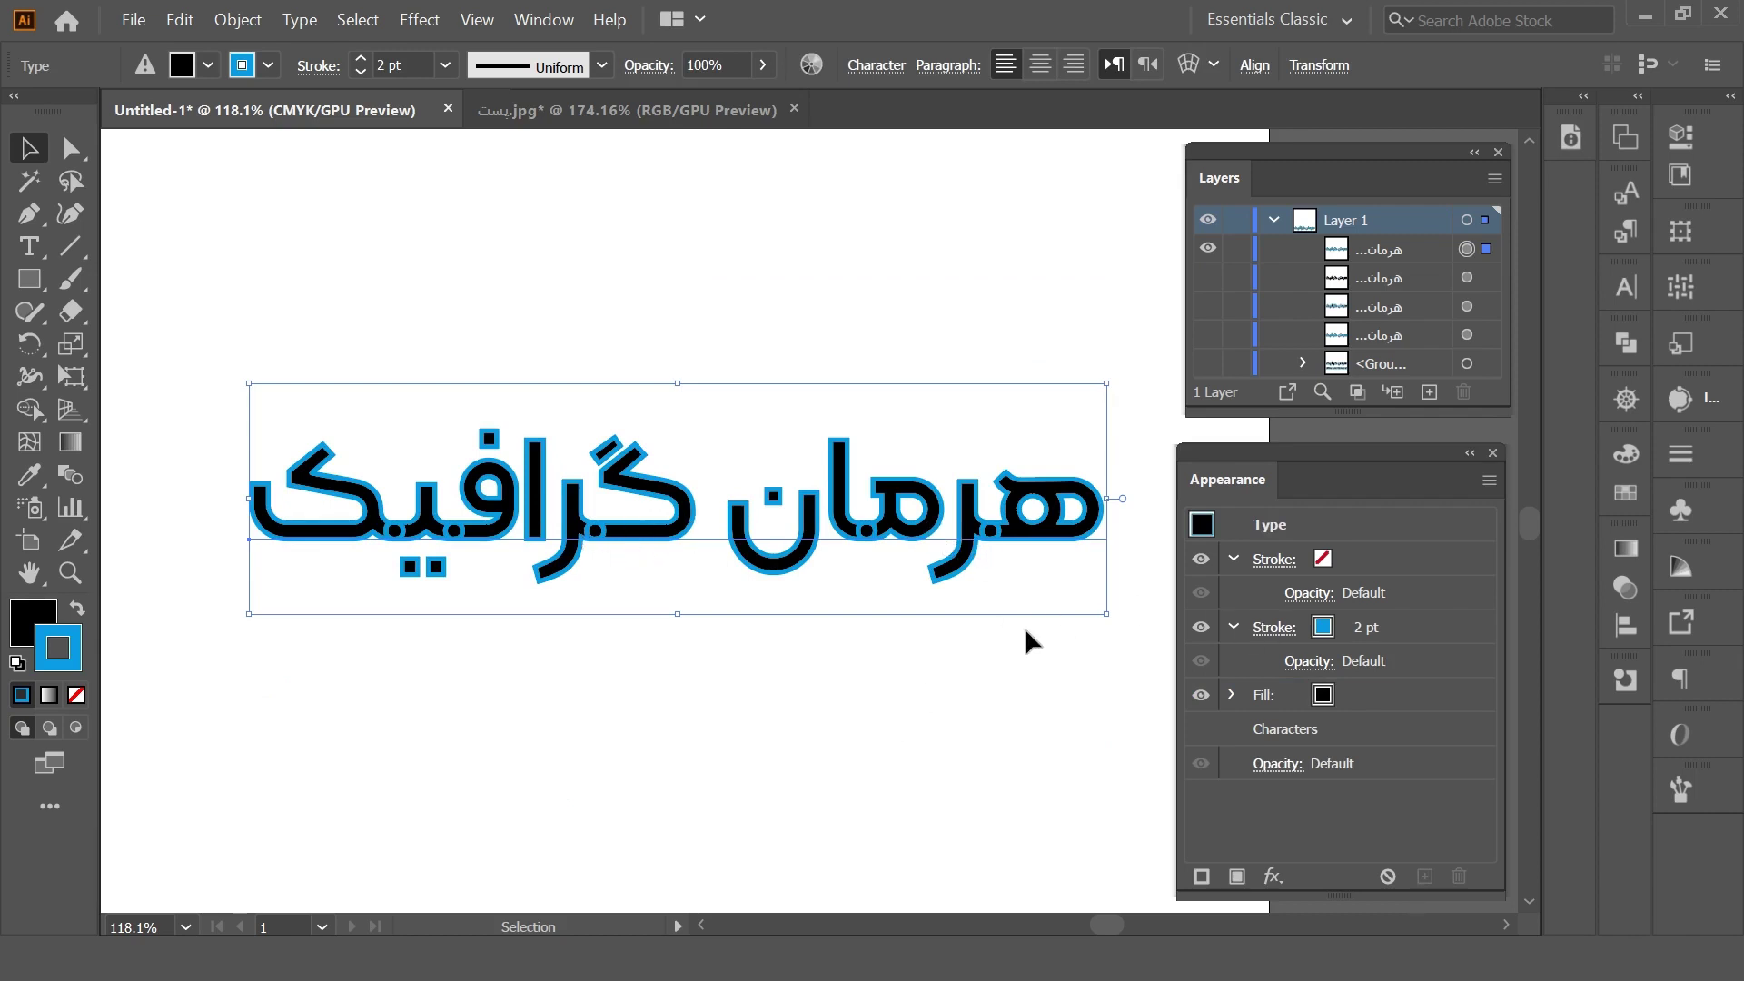
left_click(1290, 631)
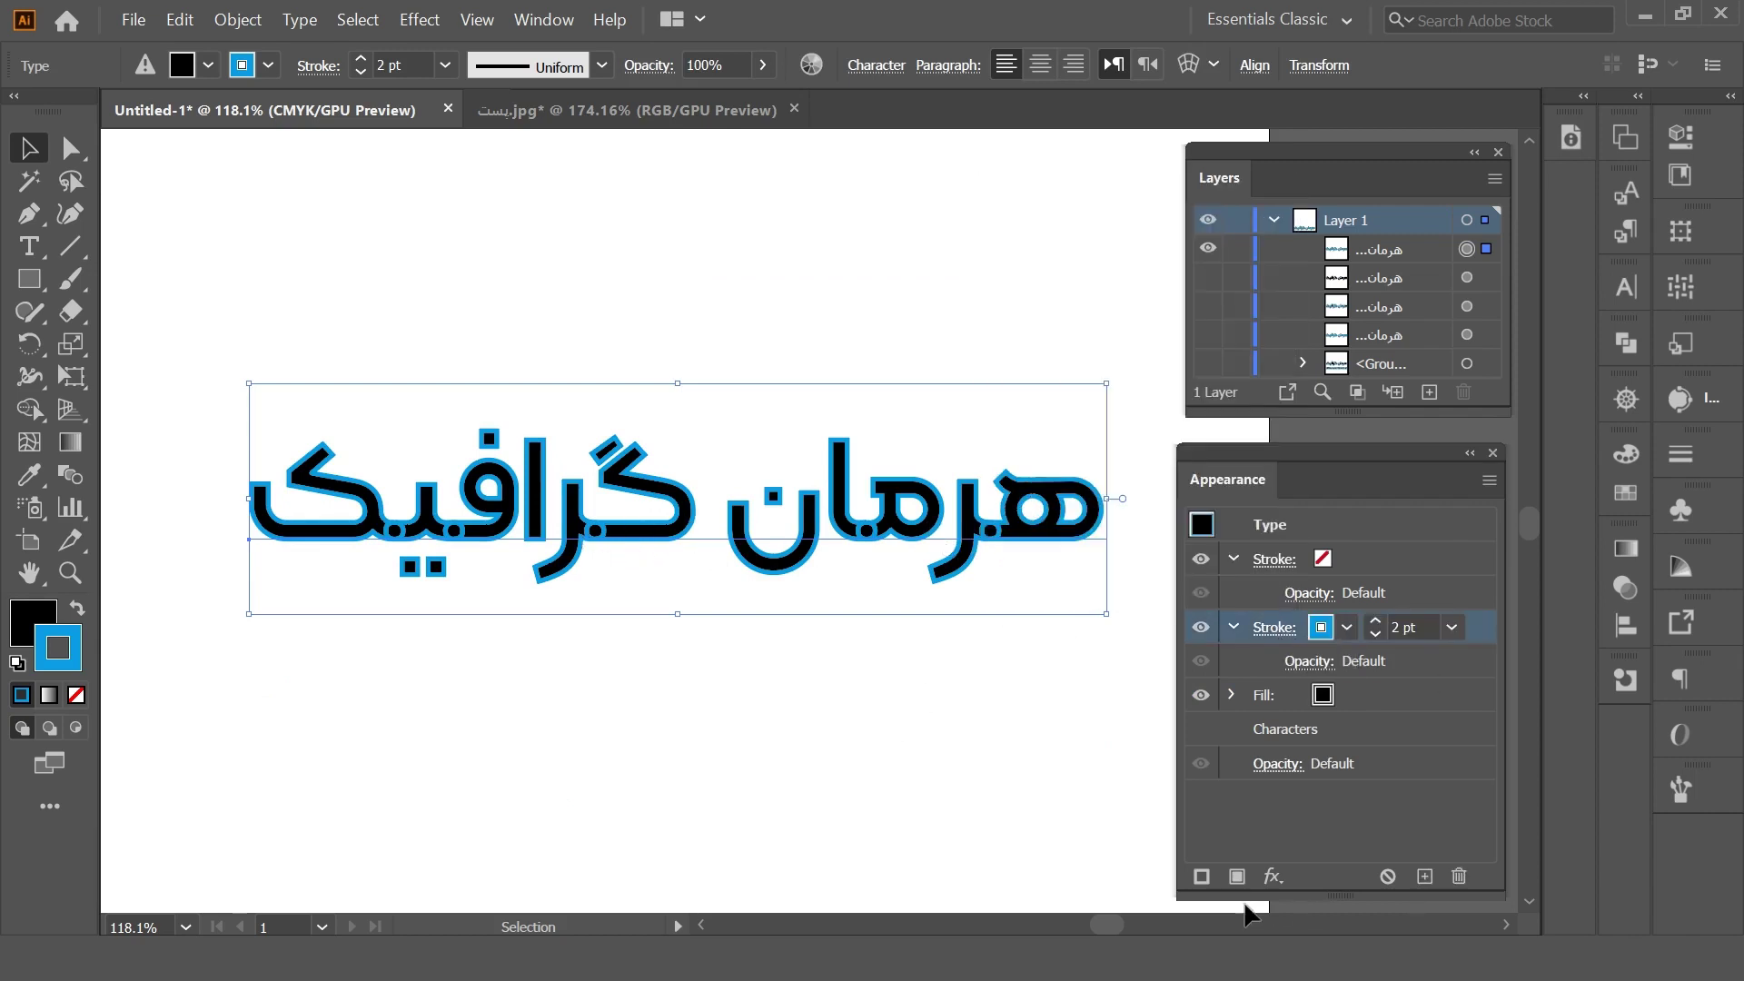
left_click(1271, 877)
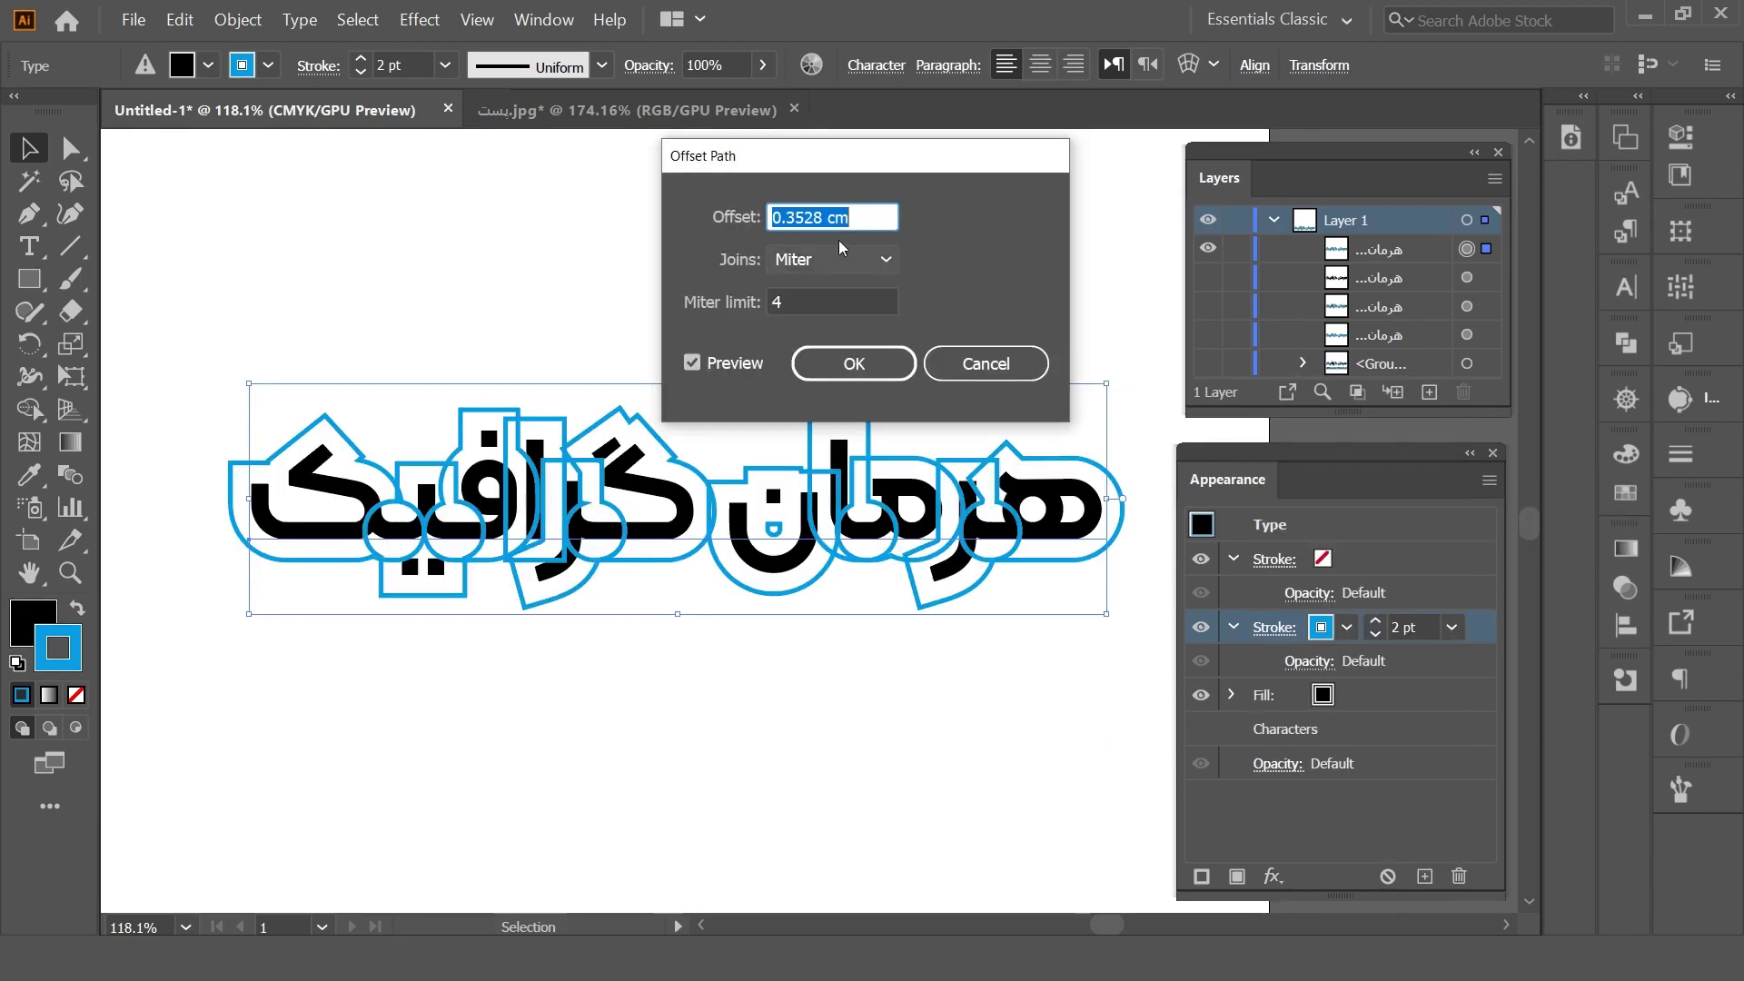
key("Down")
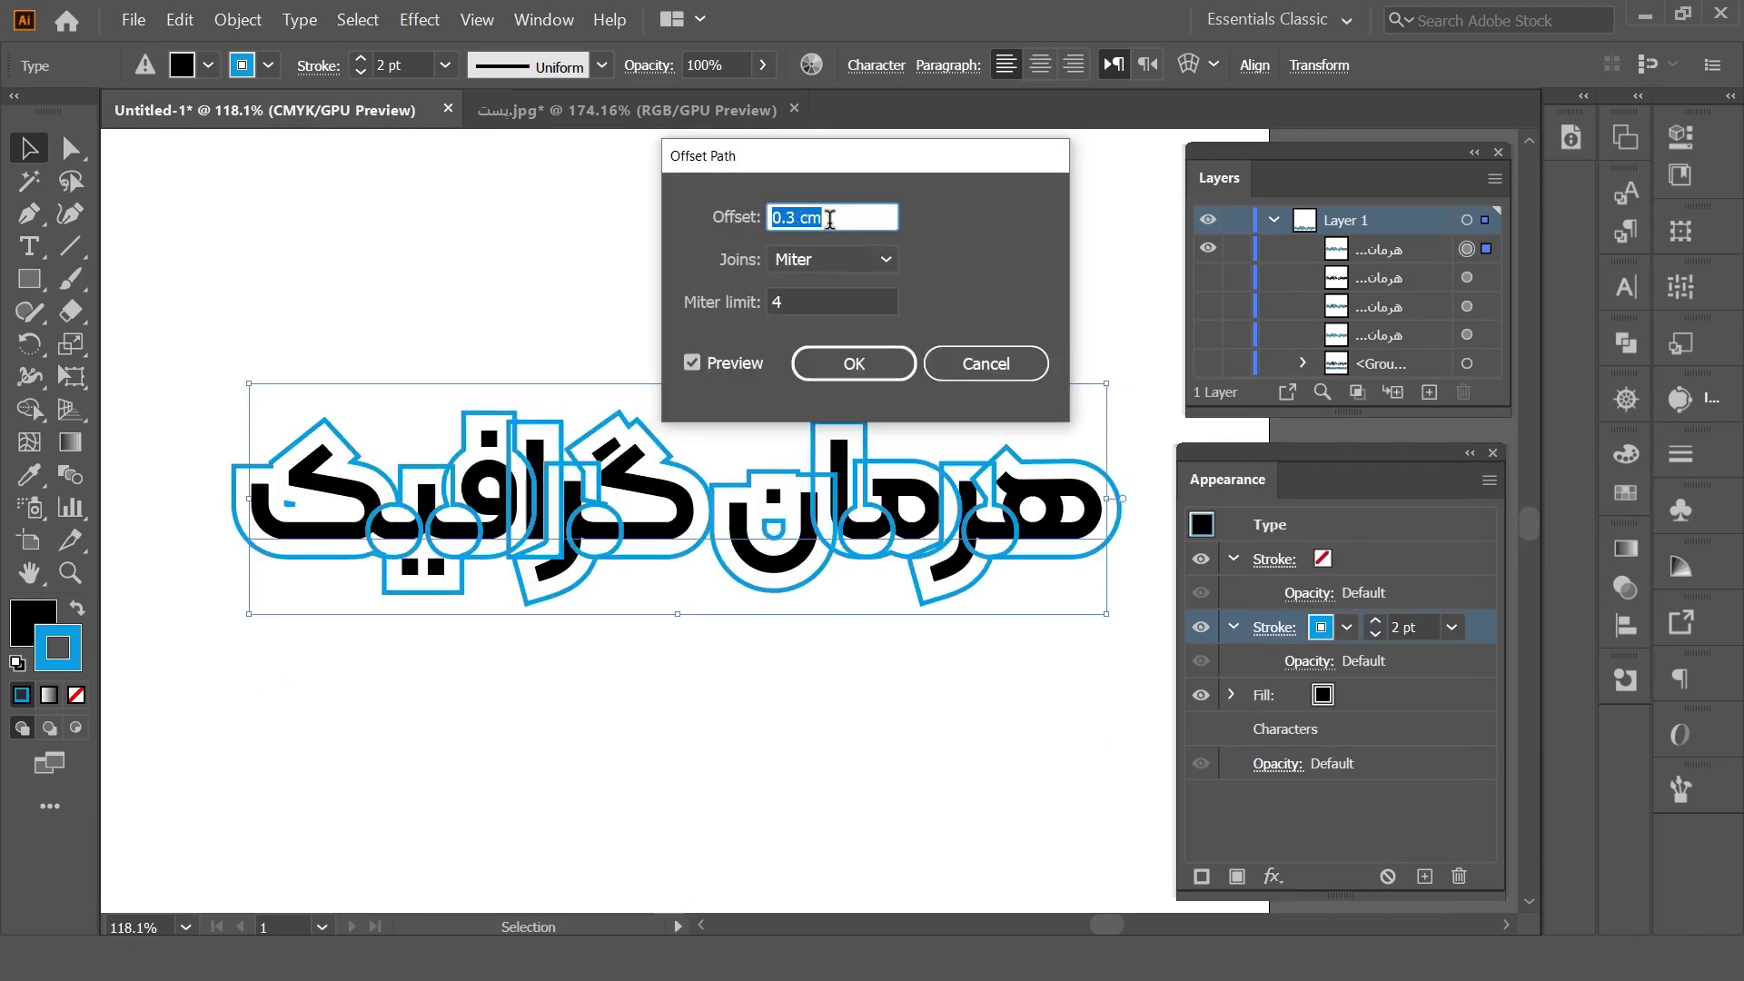
key("Down")
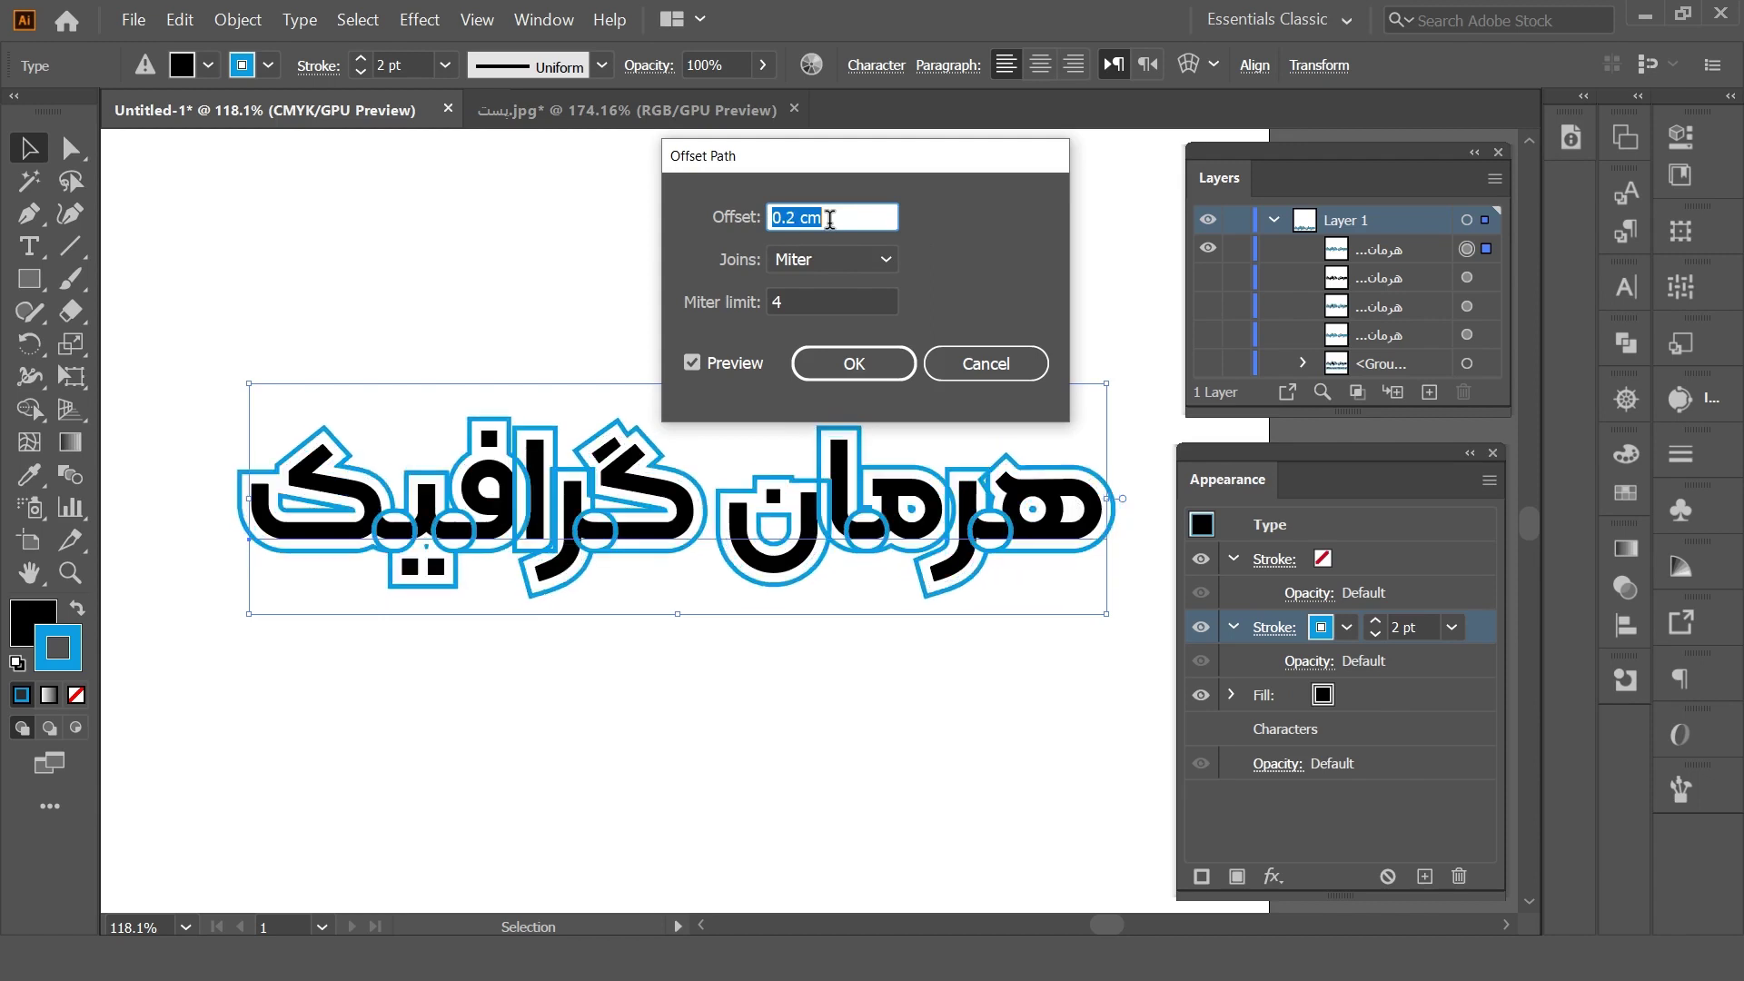
left_click(855, 374)
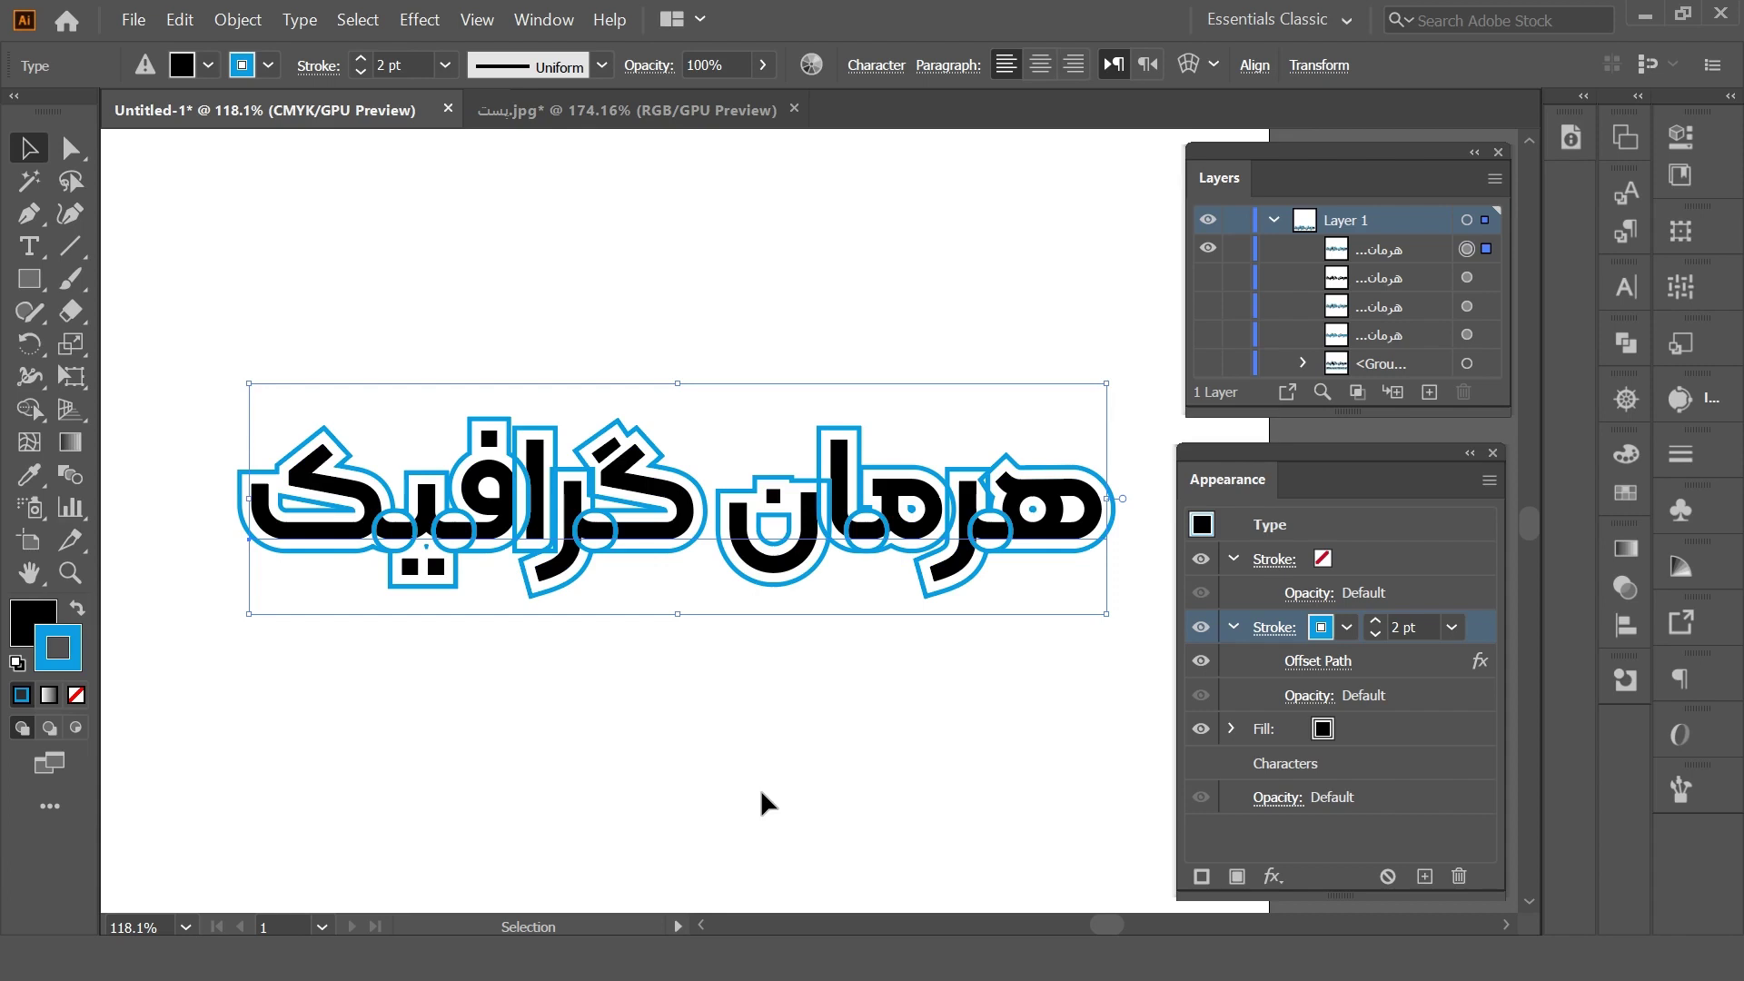
- Apply a Pathfinder Add effect to the offset cyan stroke to form one continuous outline
left_click(1281, 877)
mouse_move(1319, 515)
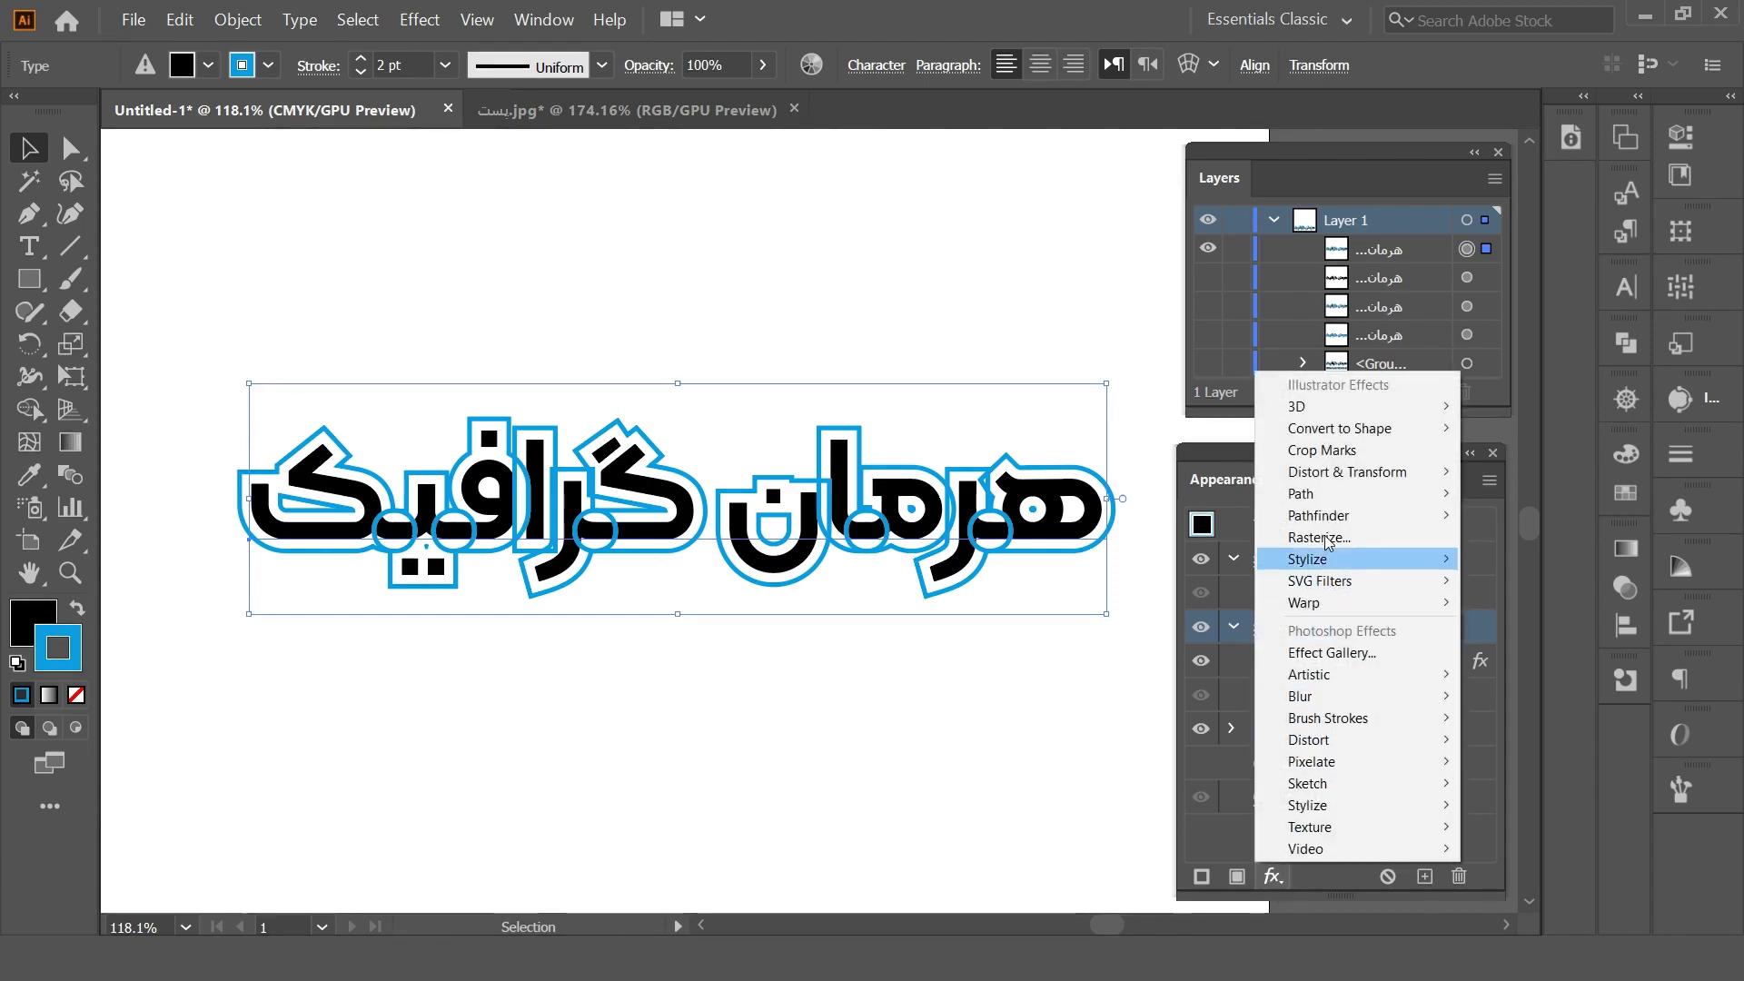
left_click(1499, 515)
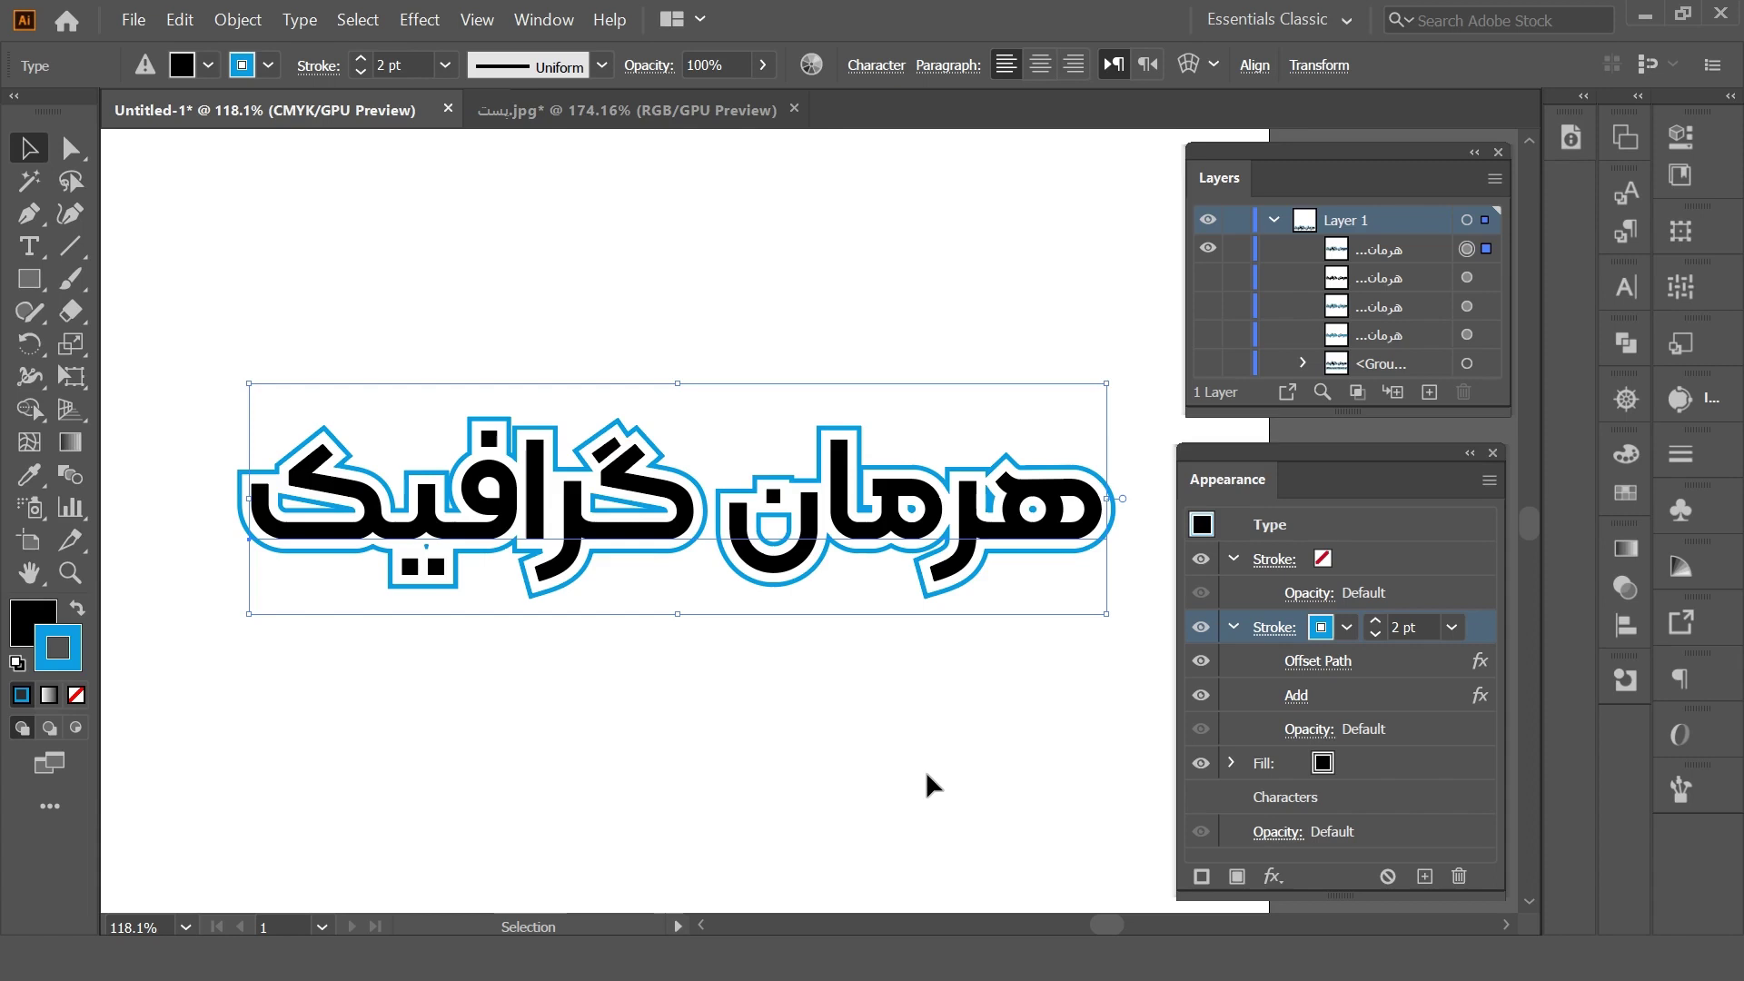
left_click_drag(778, 552, 779, 770)
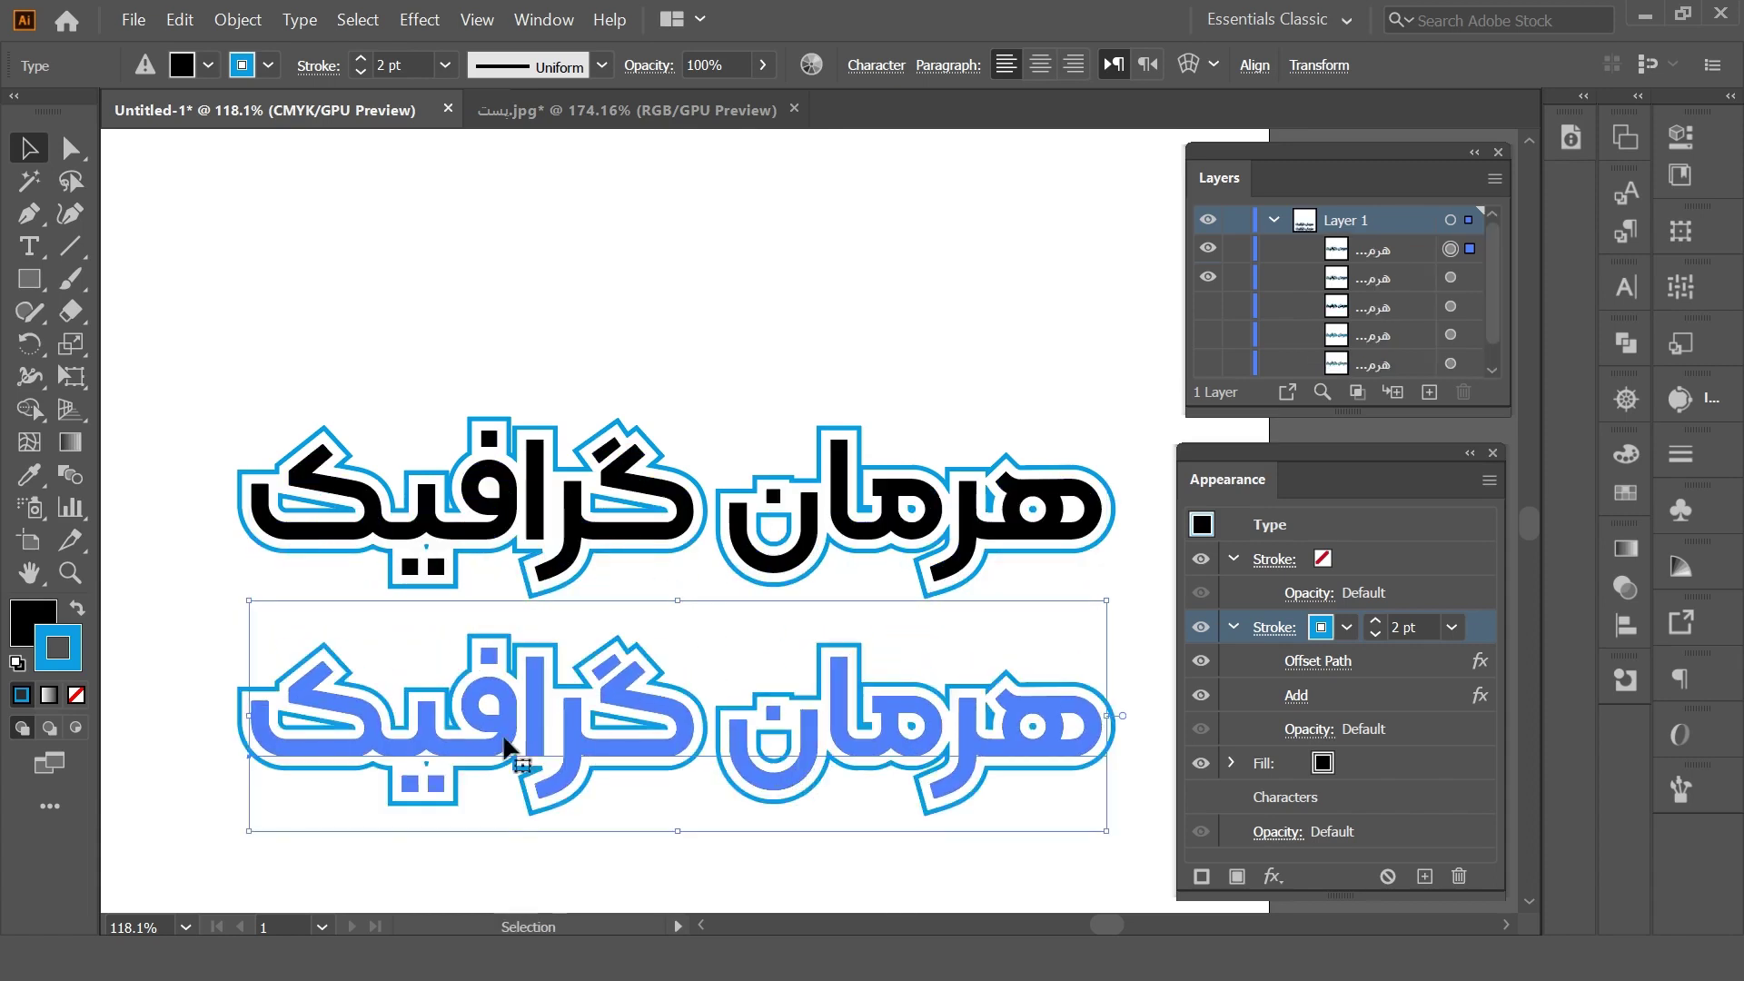
left_click(29, 246)
double_click(704, 722)
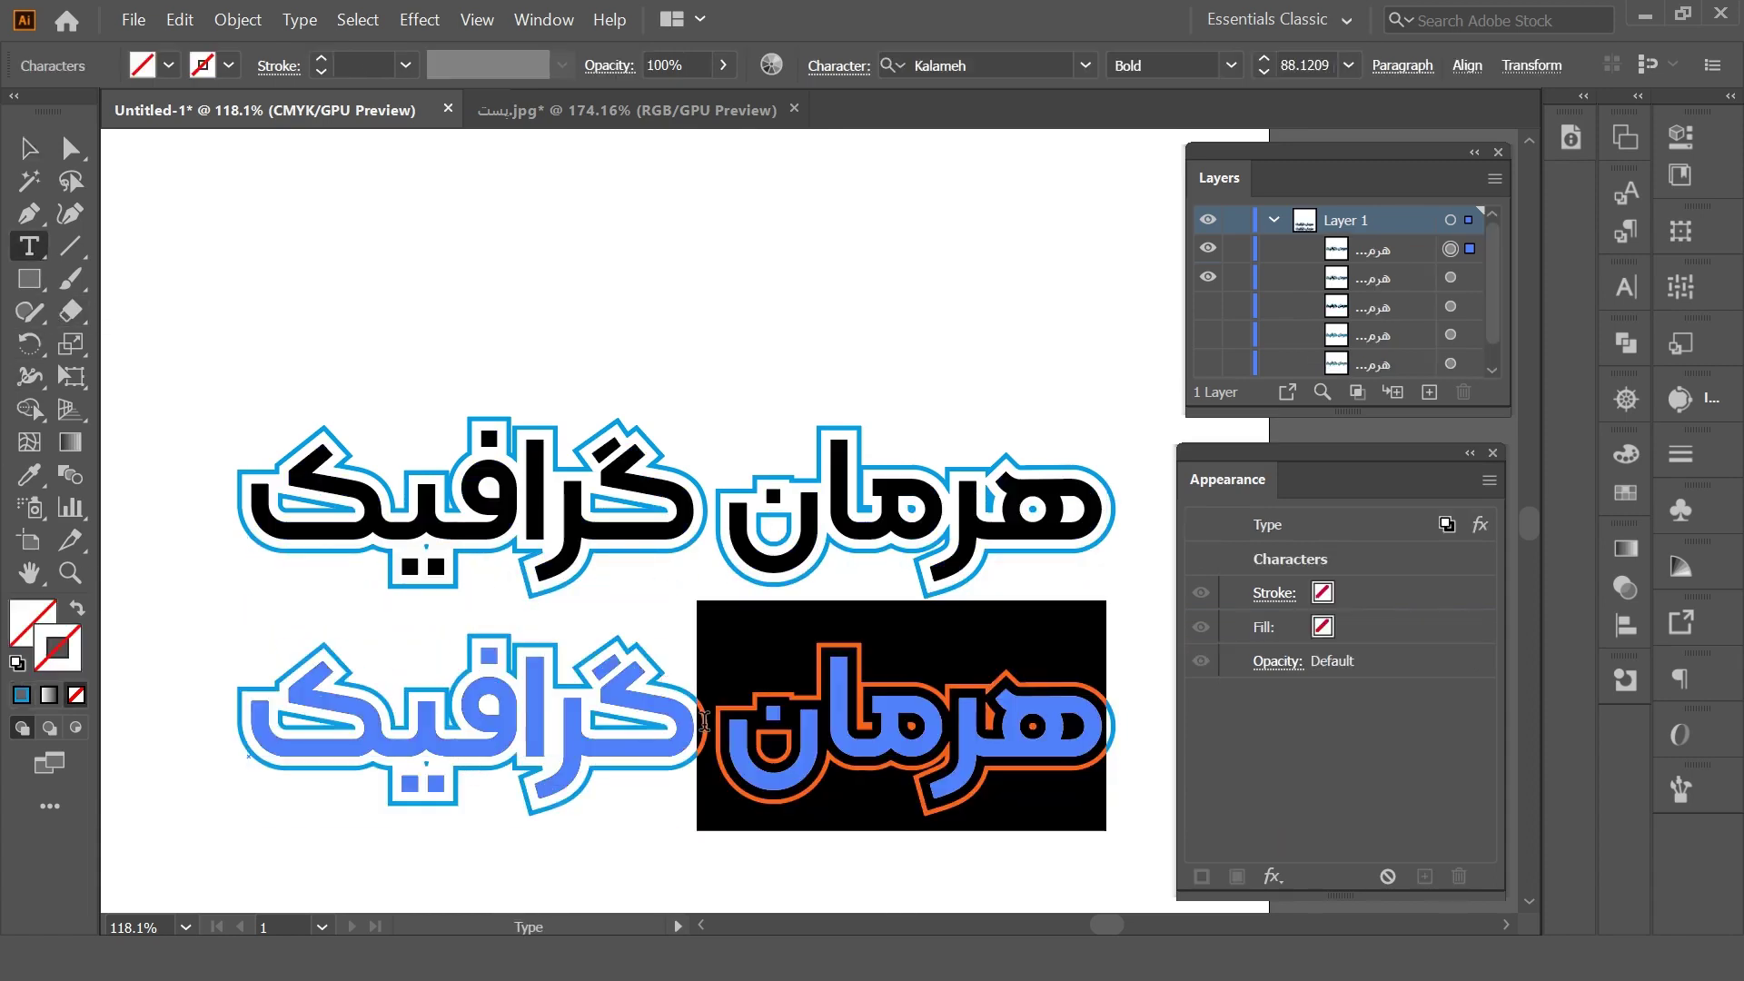
left_click(704, 722)
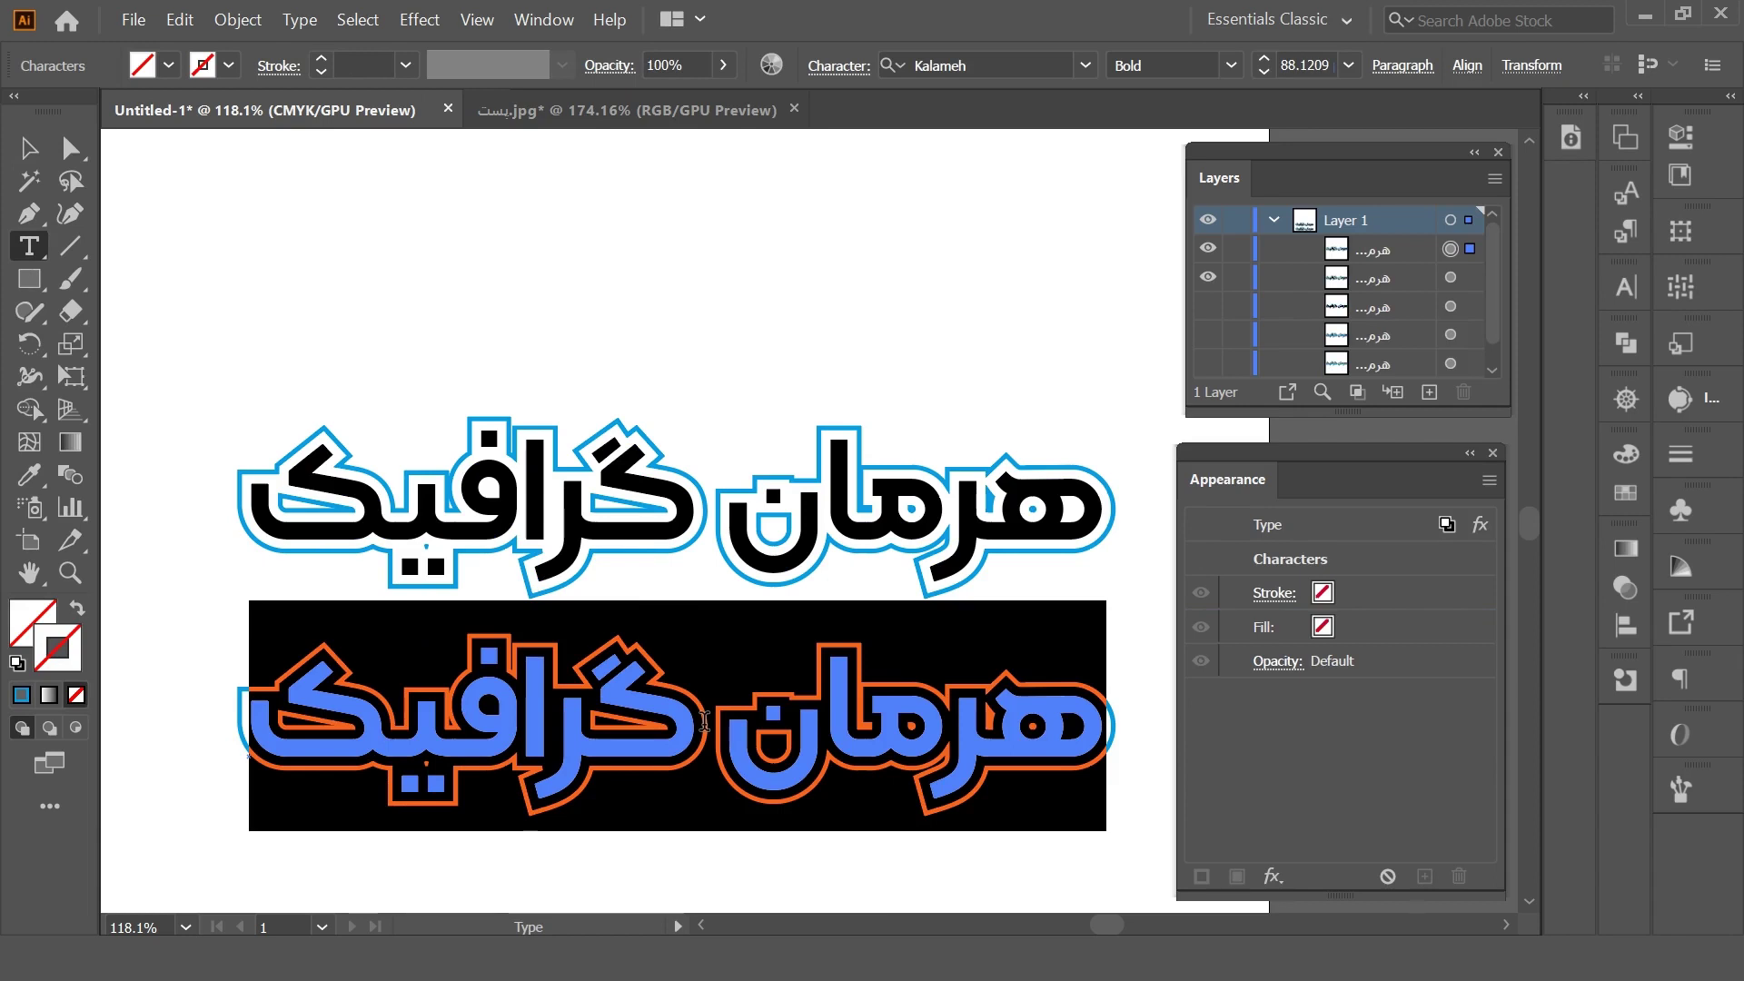
key("BackSpace")
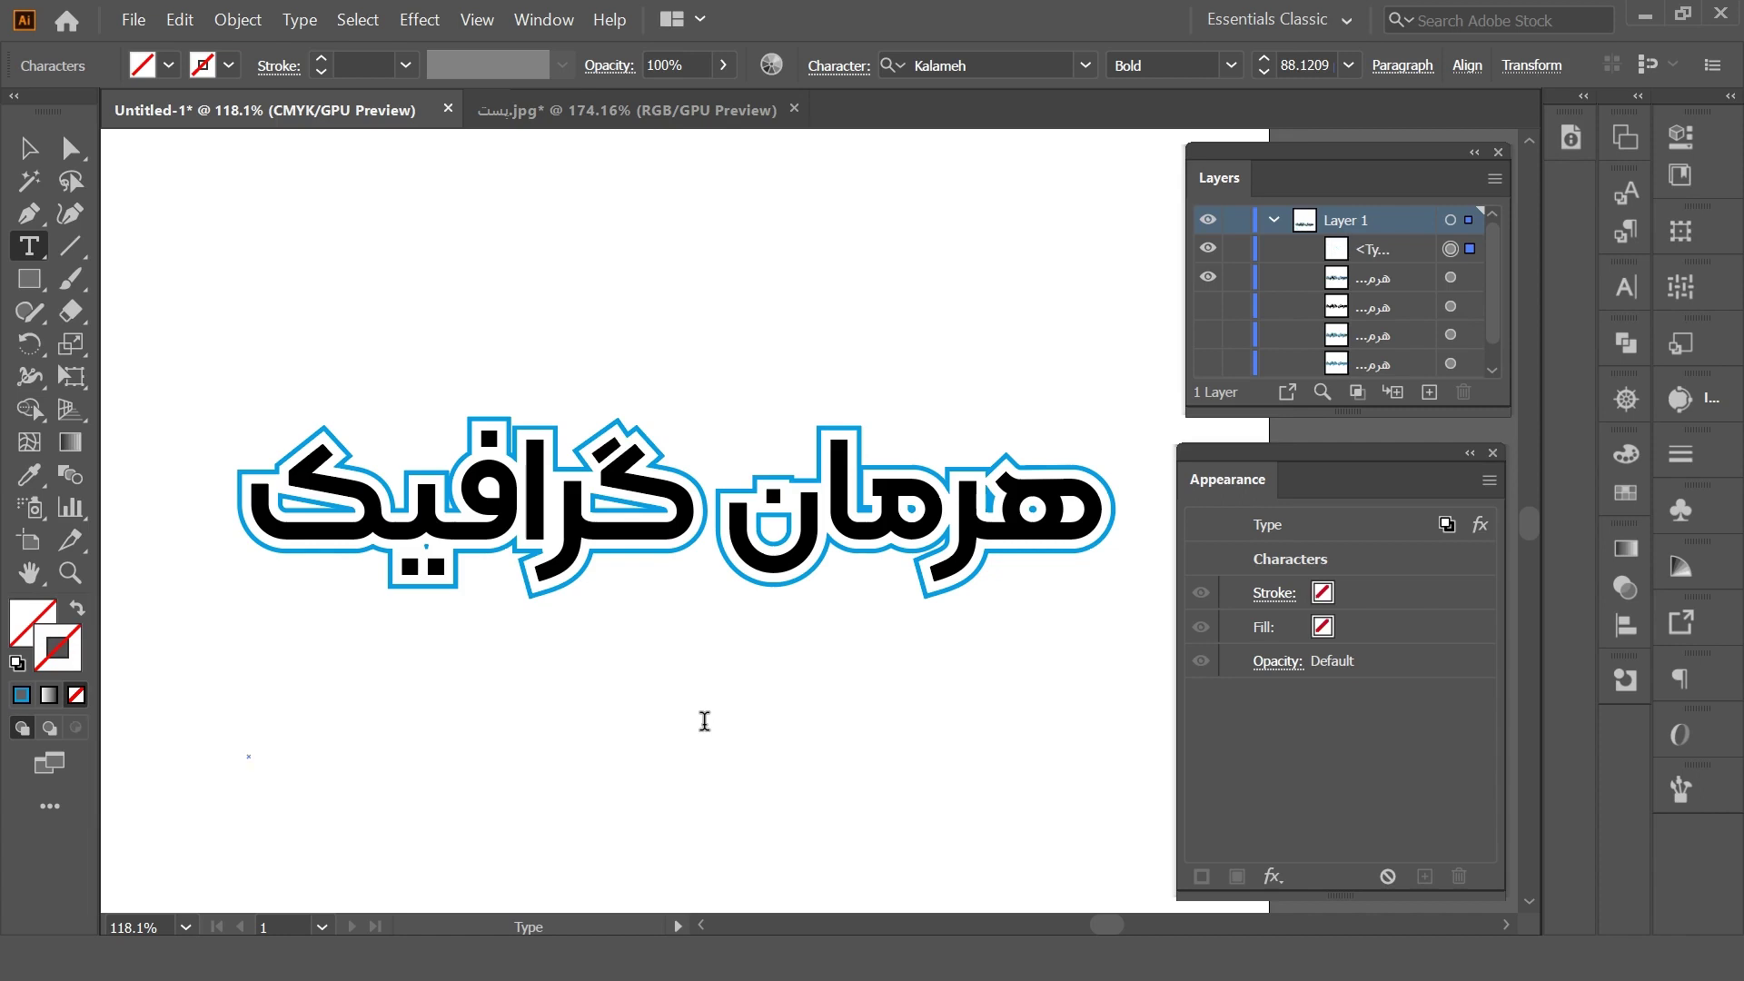
type("HER")
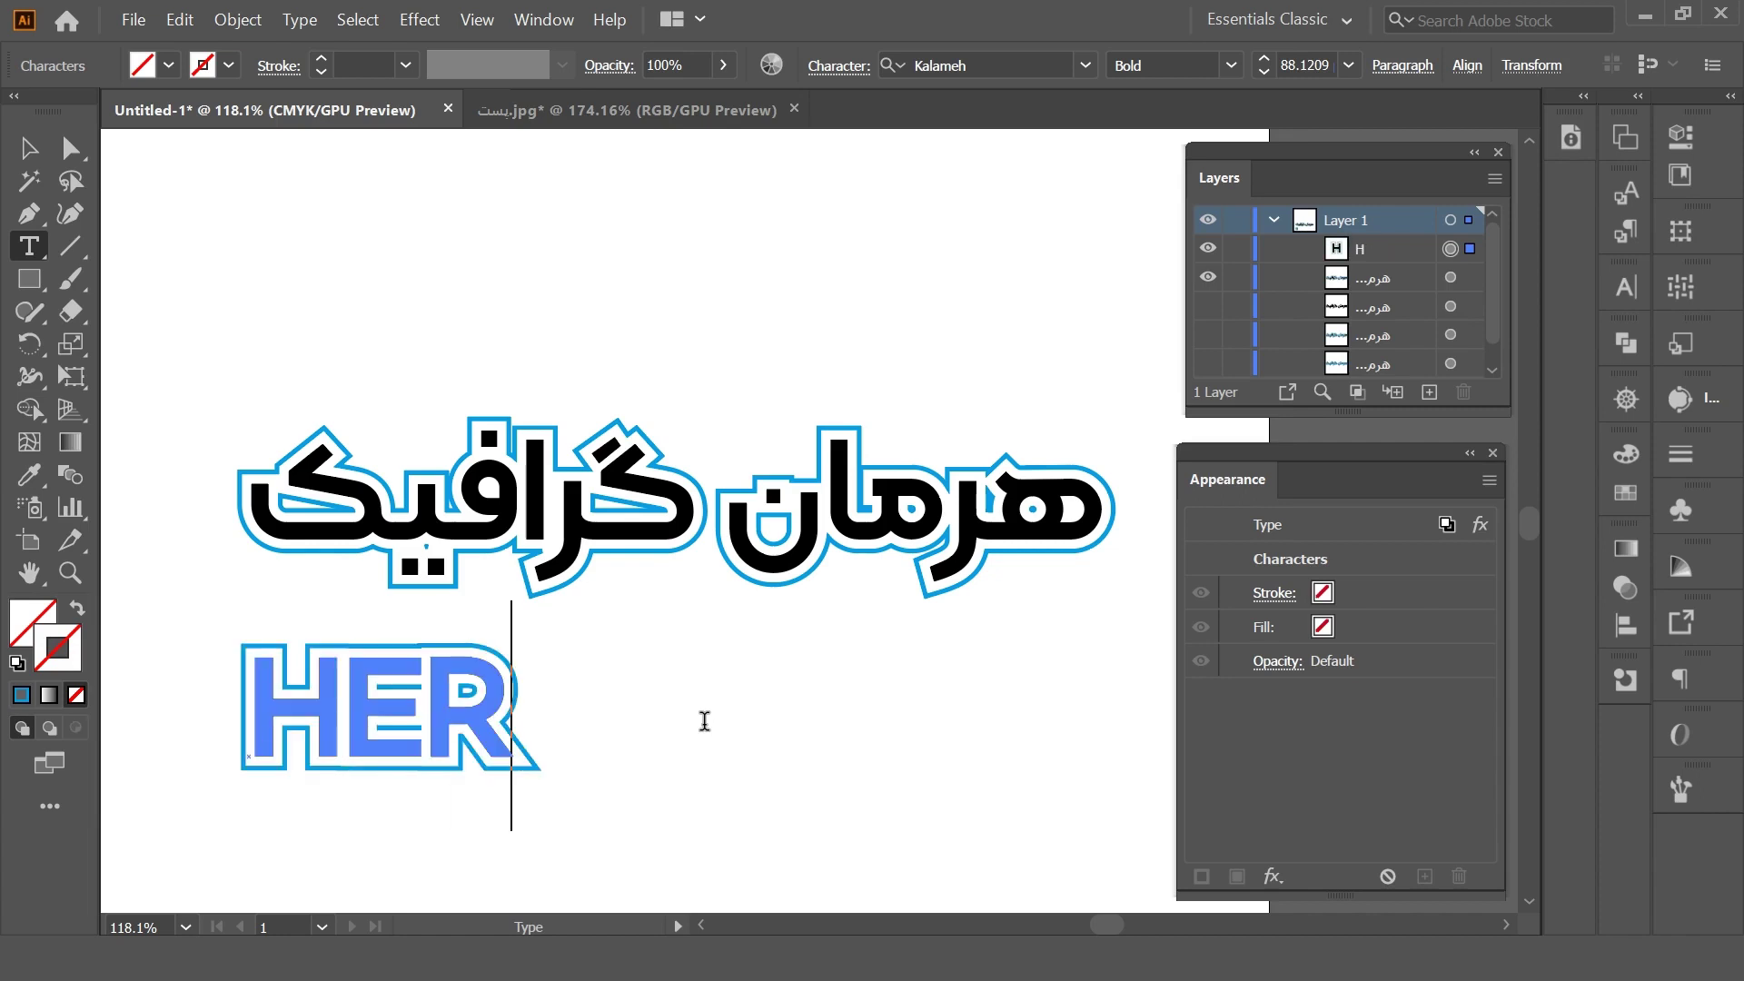
key("BackSpace")
key("BackSpace")
key("BackSpace")
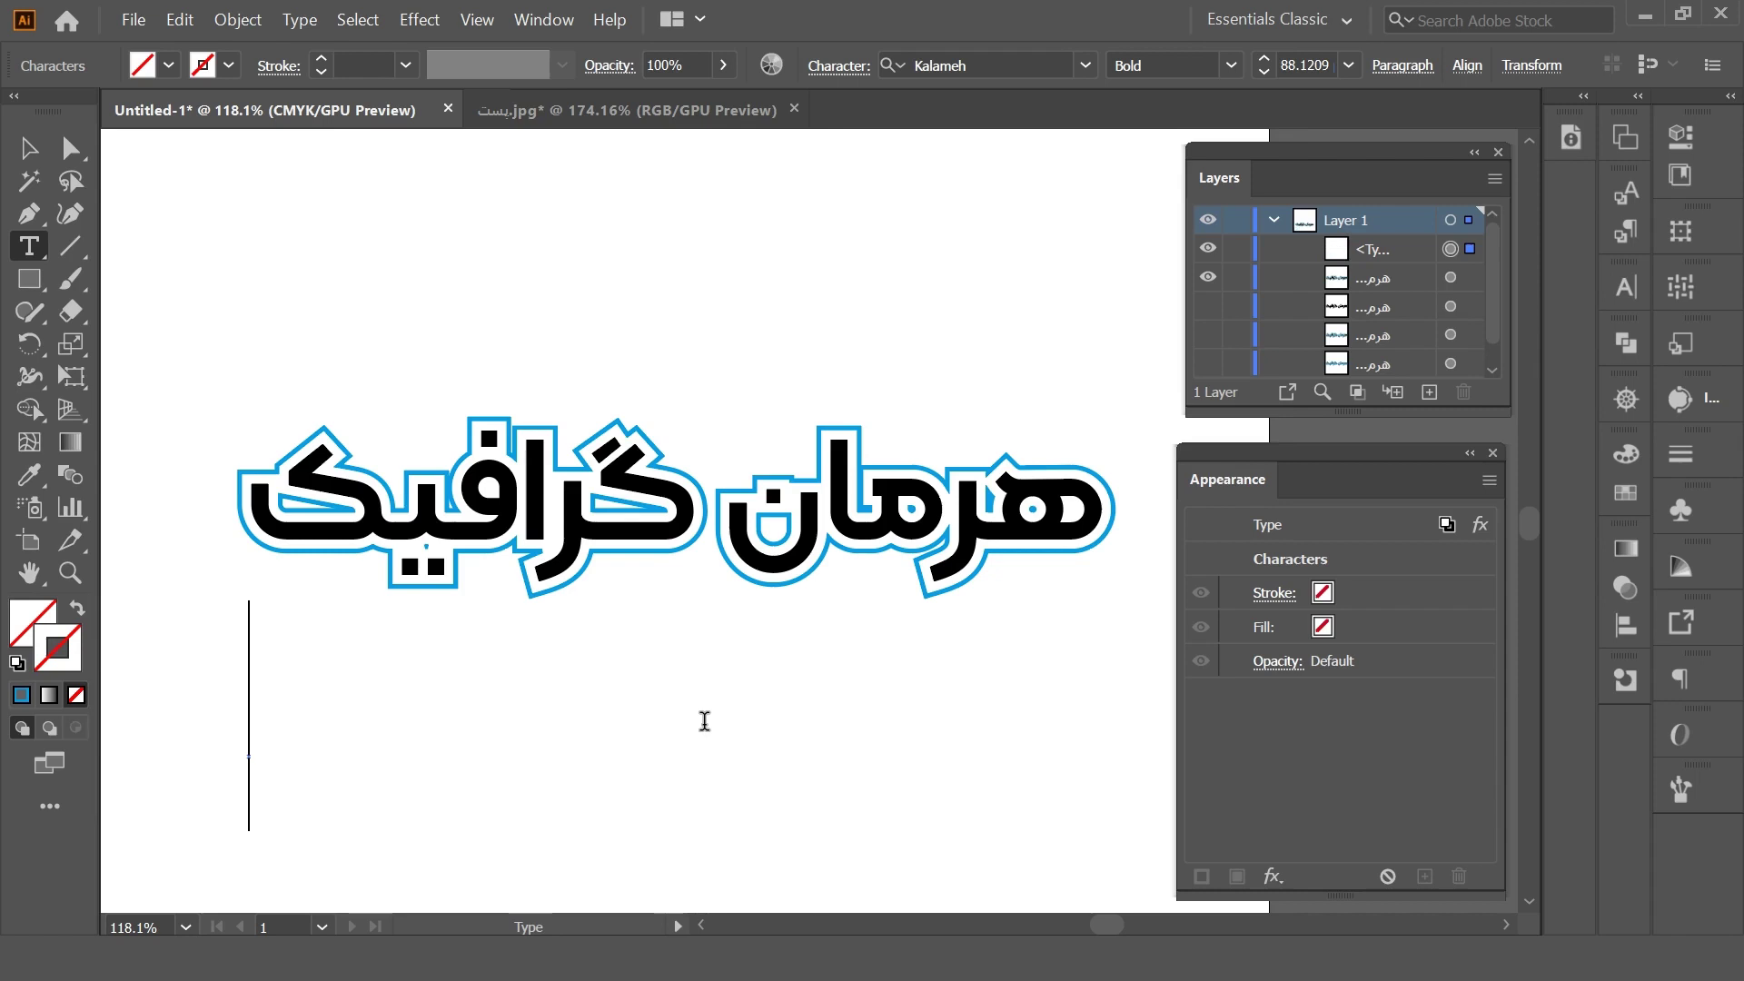
key("Escape")
type("علی")
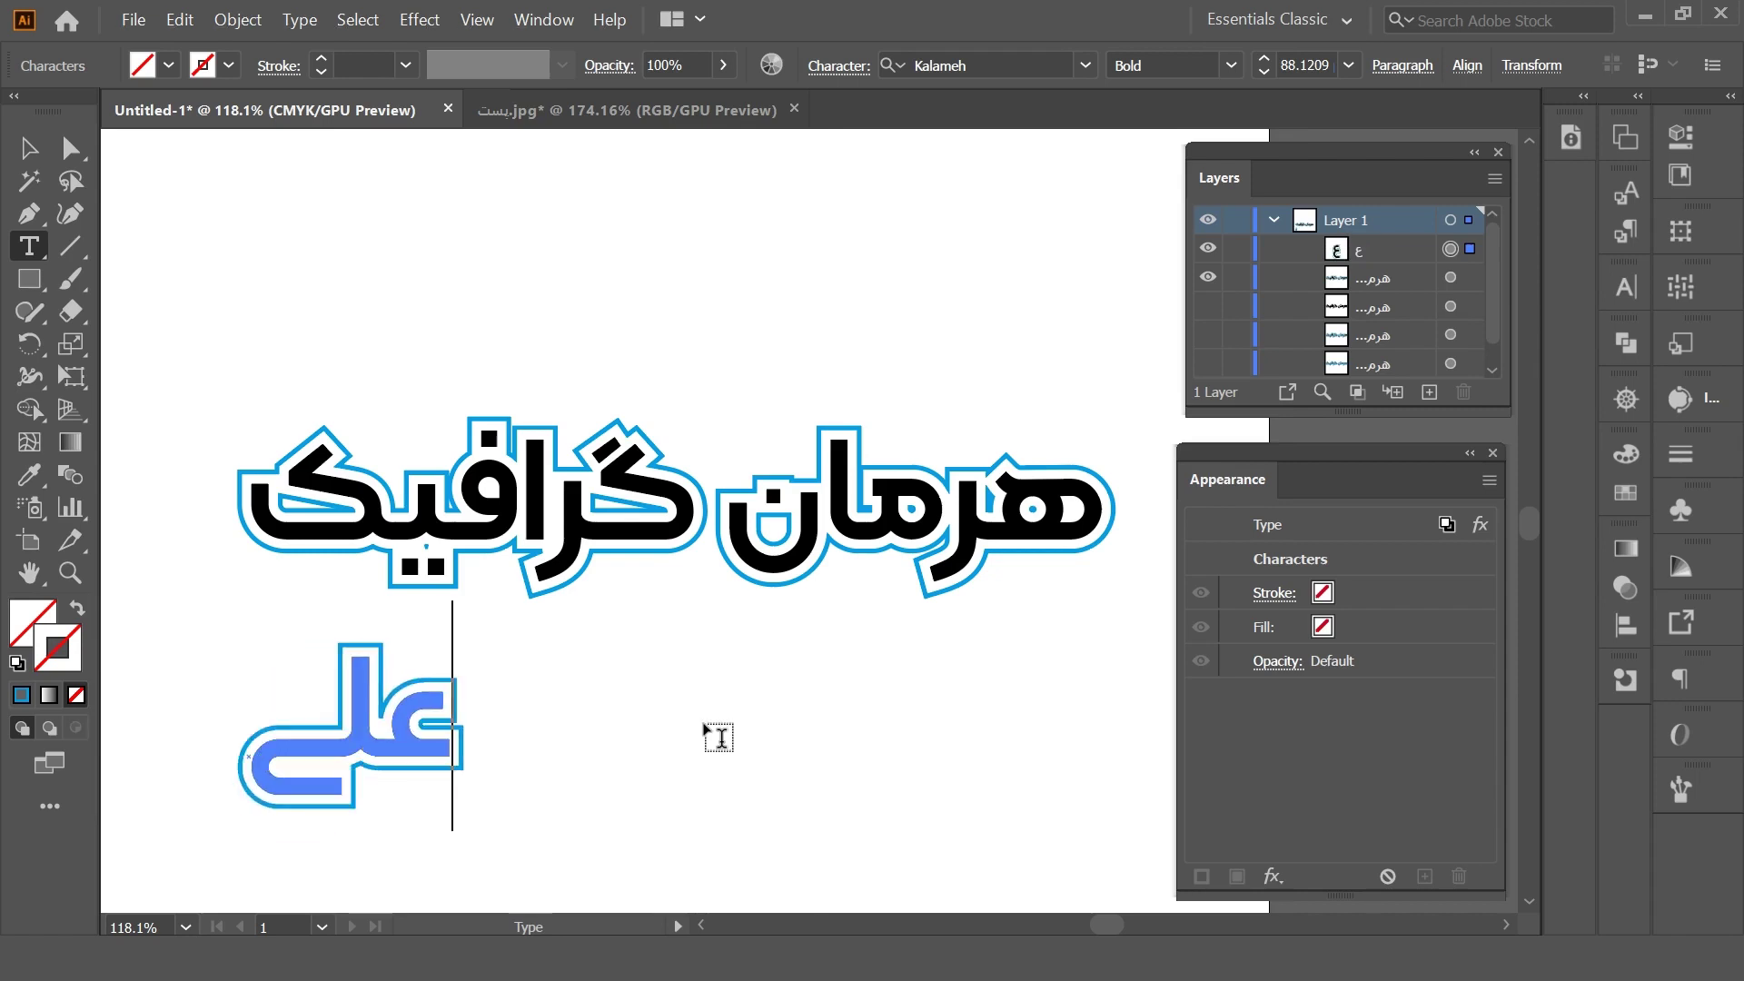
type(" دروی")
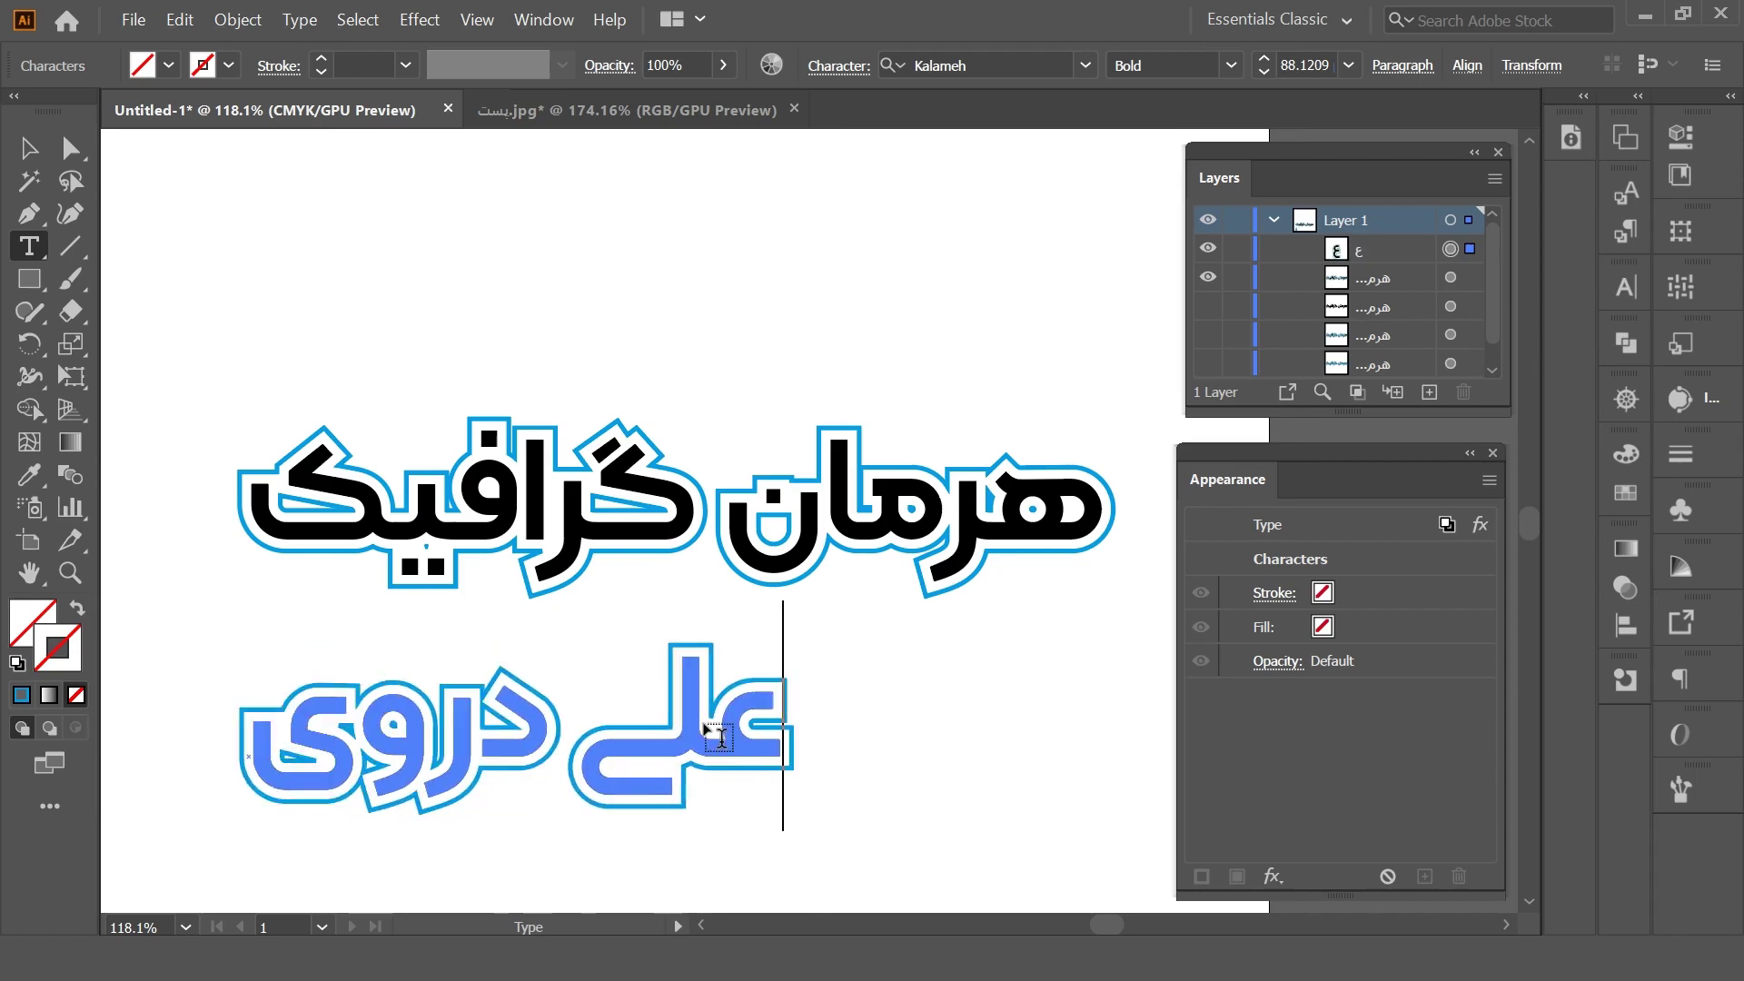
type("شی")
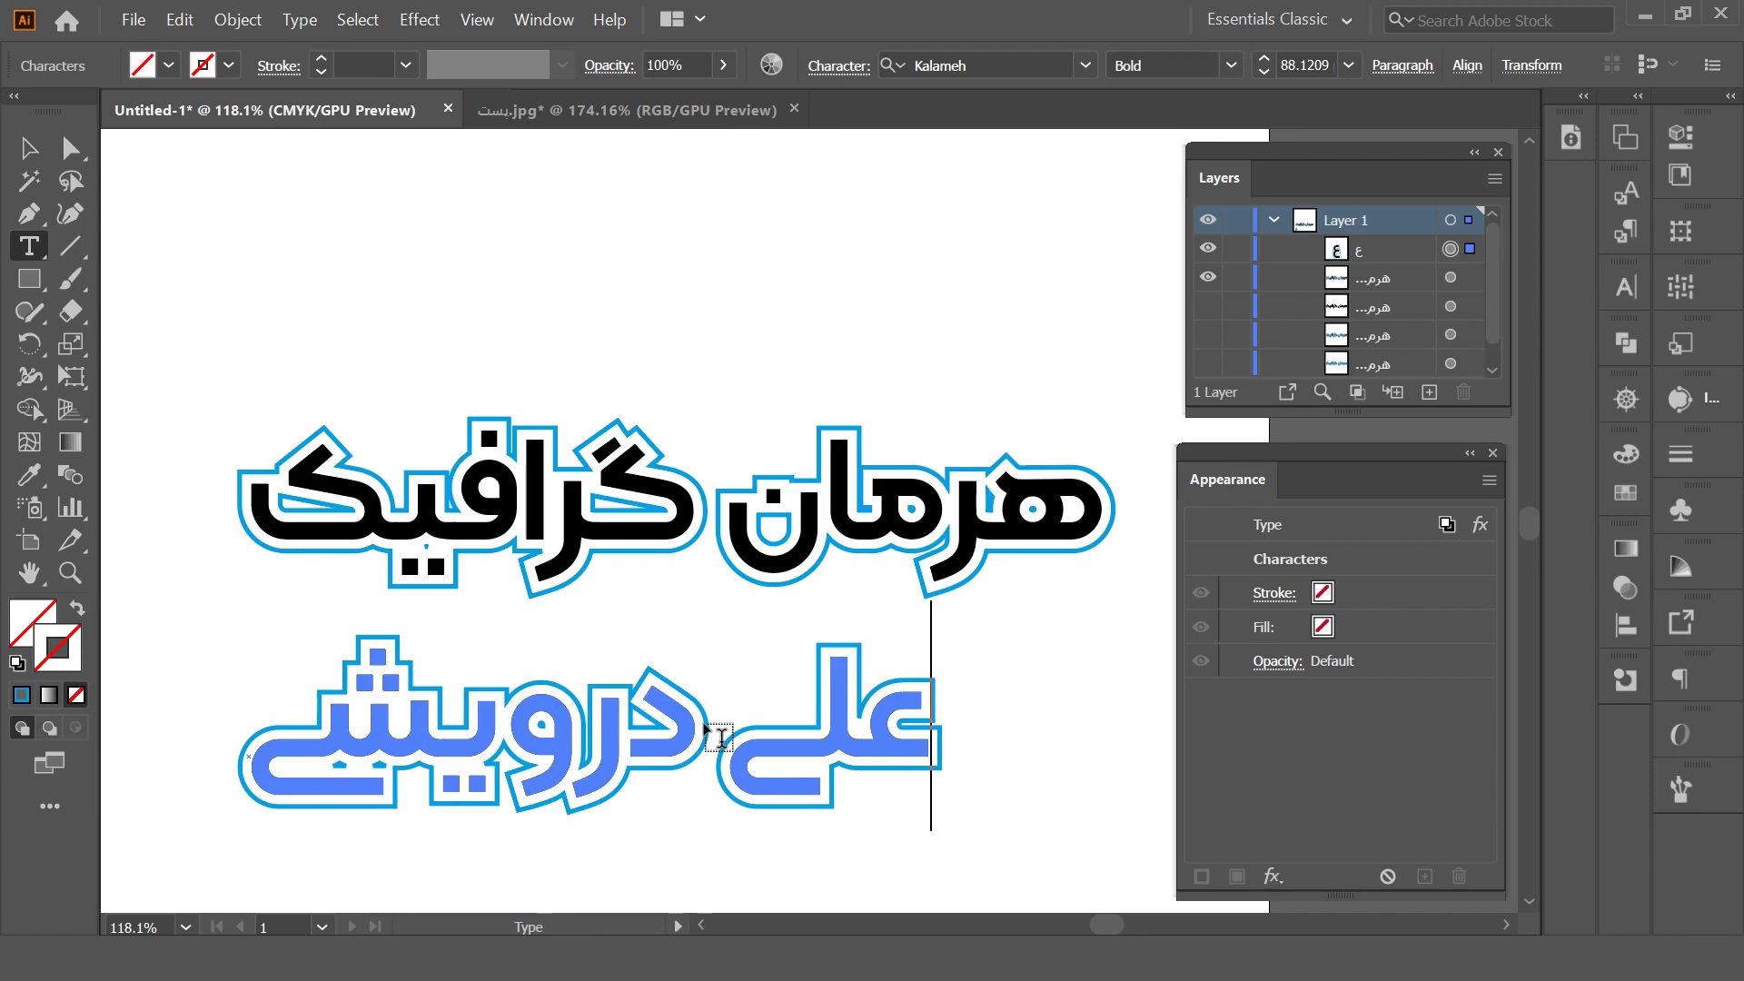
left_click(21, 145)
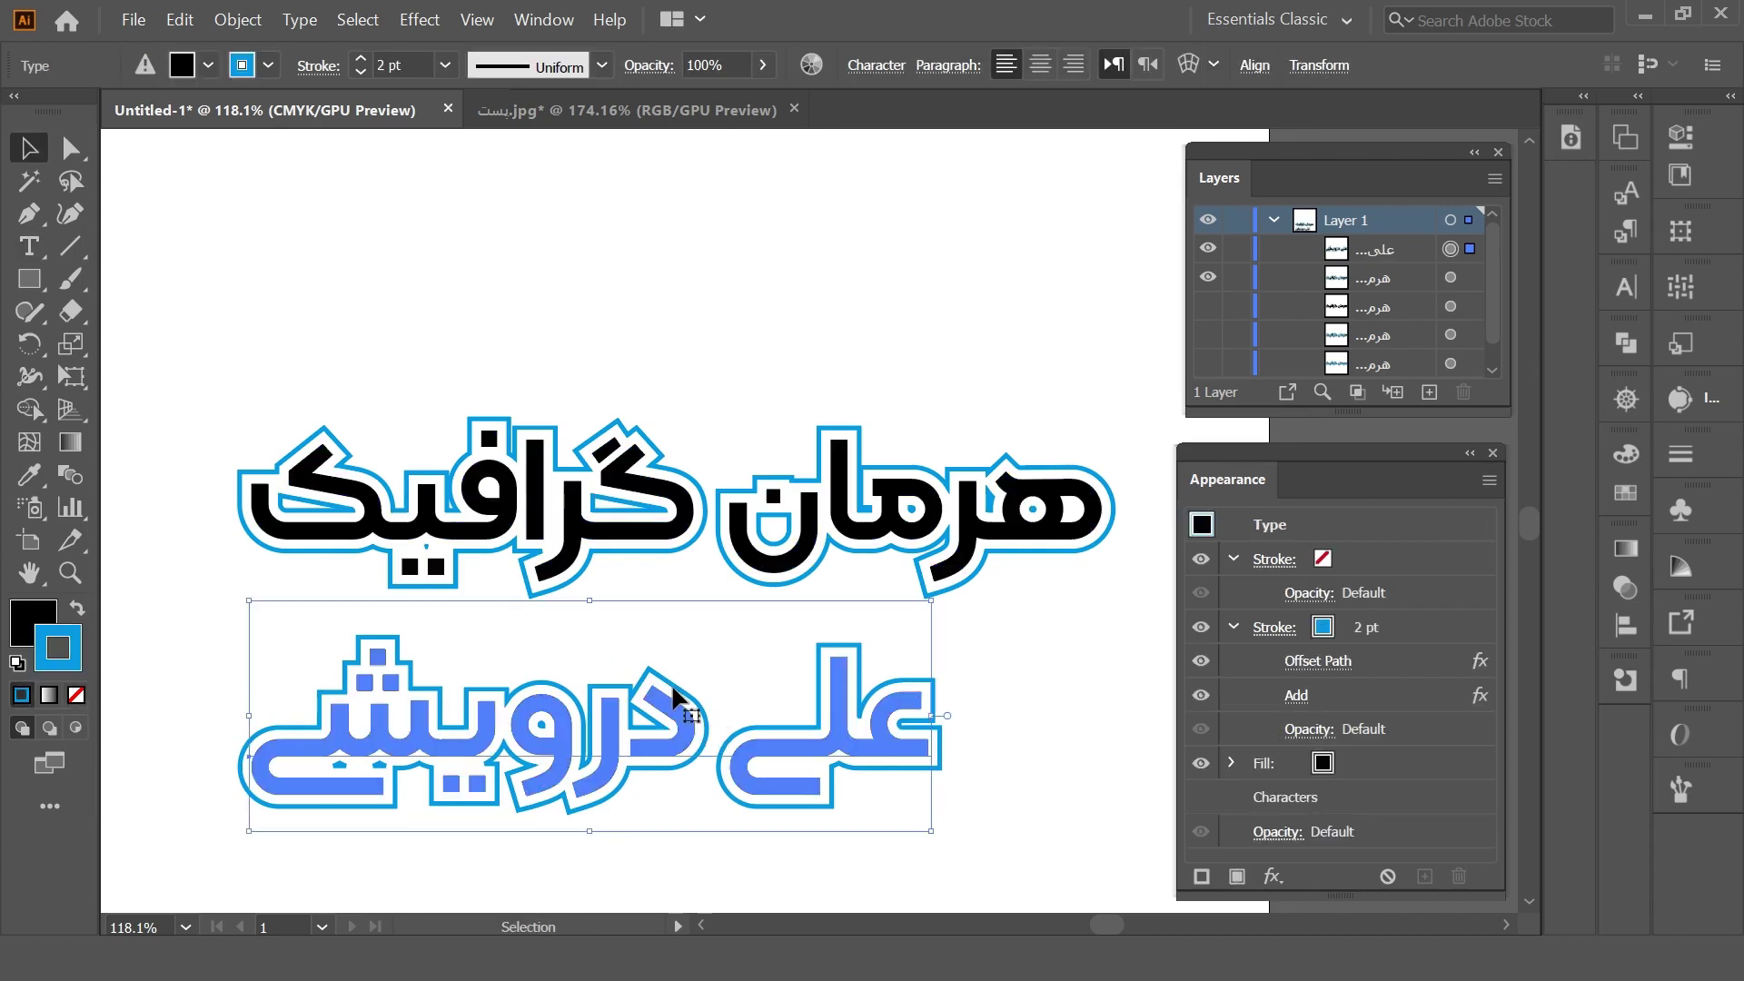
key("ctrl+z")
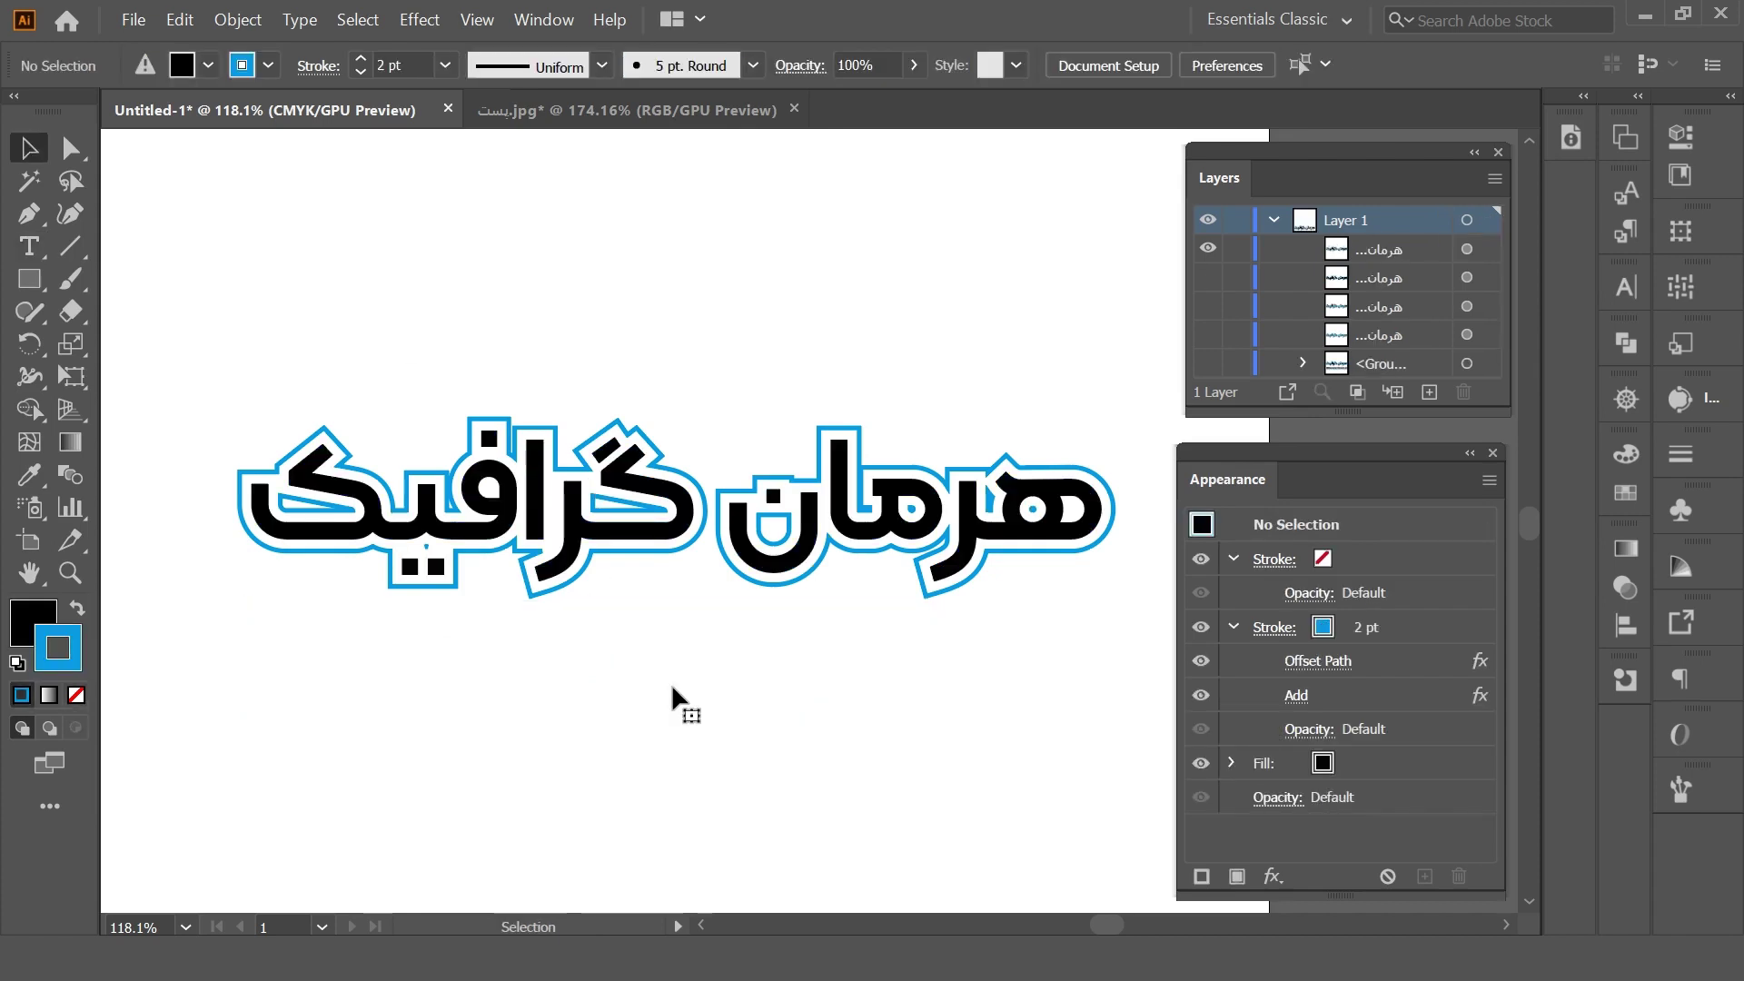
key("ctrl+z")
- Select the Persian headline and set its fill to blue
left_click(818, 527)
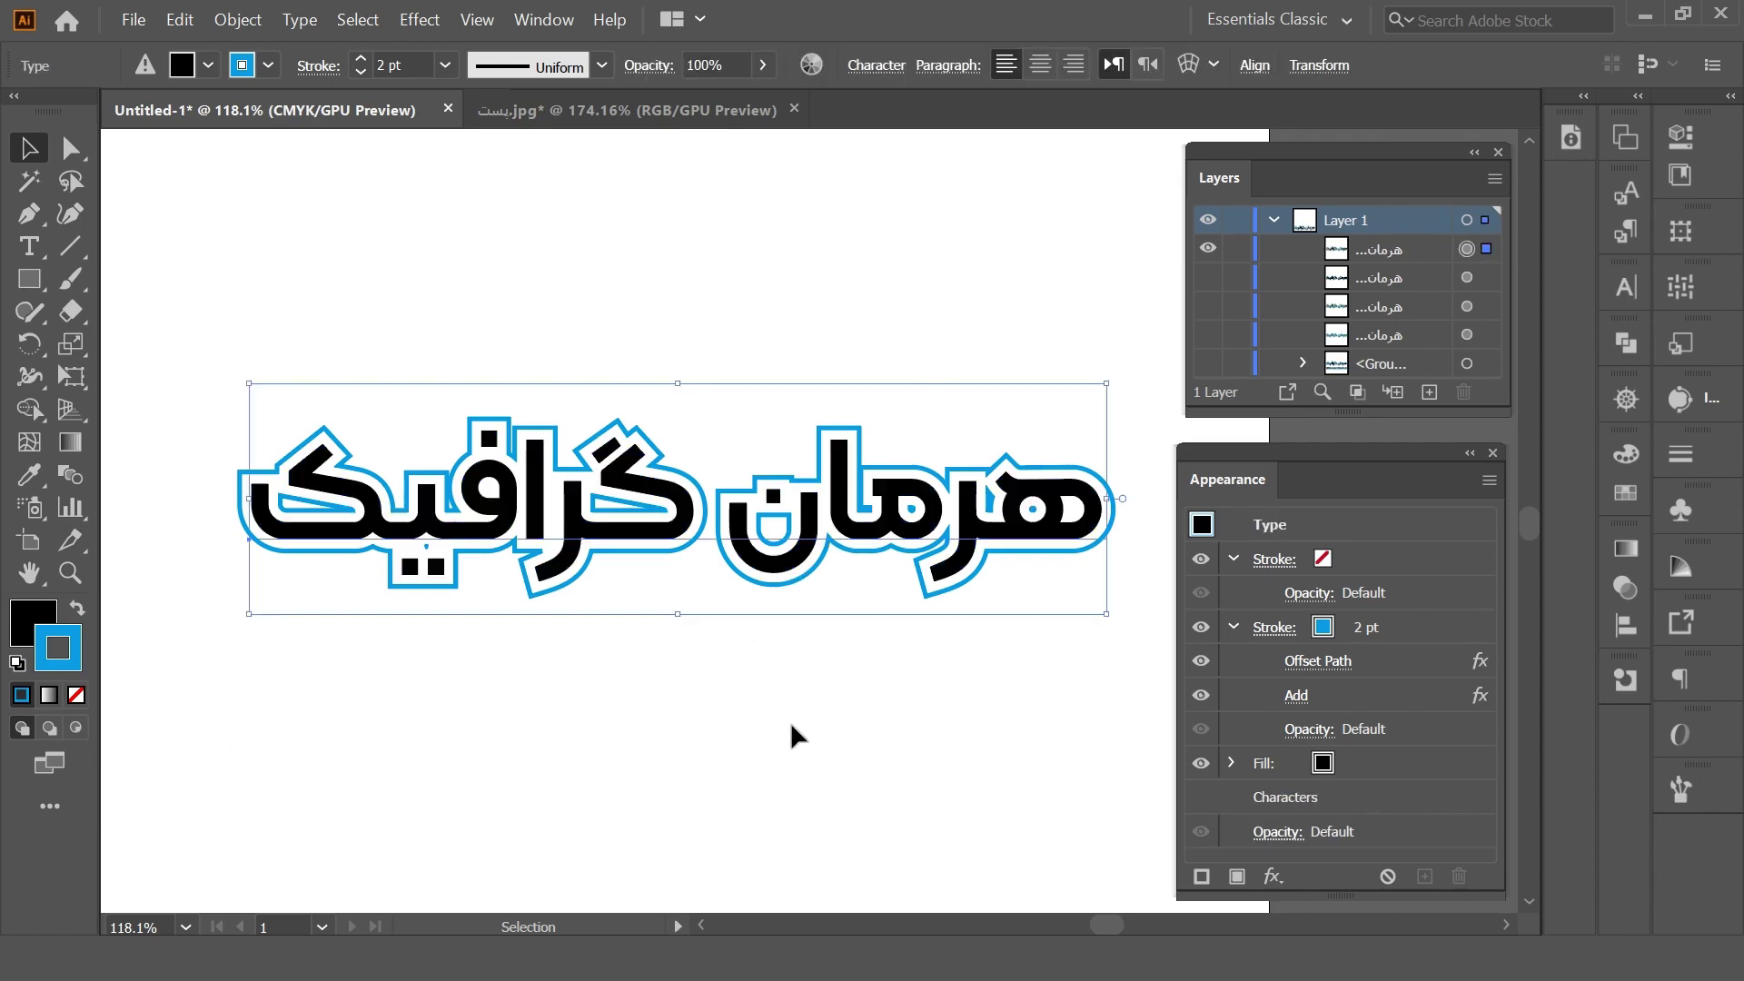
left_click(1328, 767)
left_click(1328, 768)
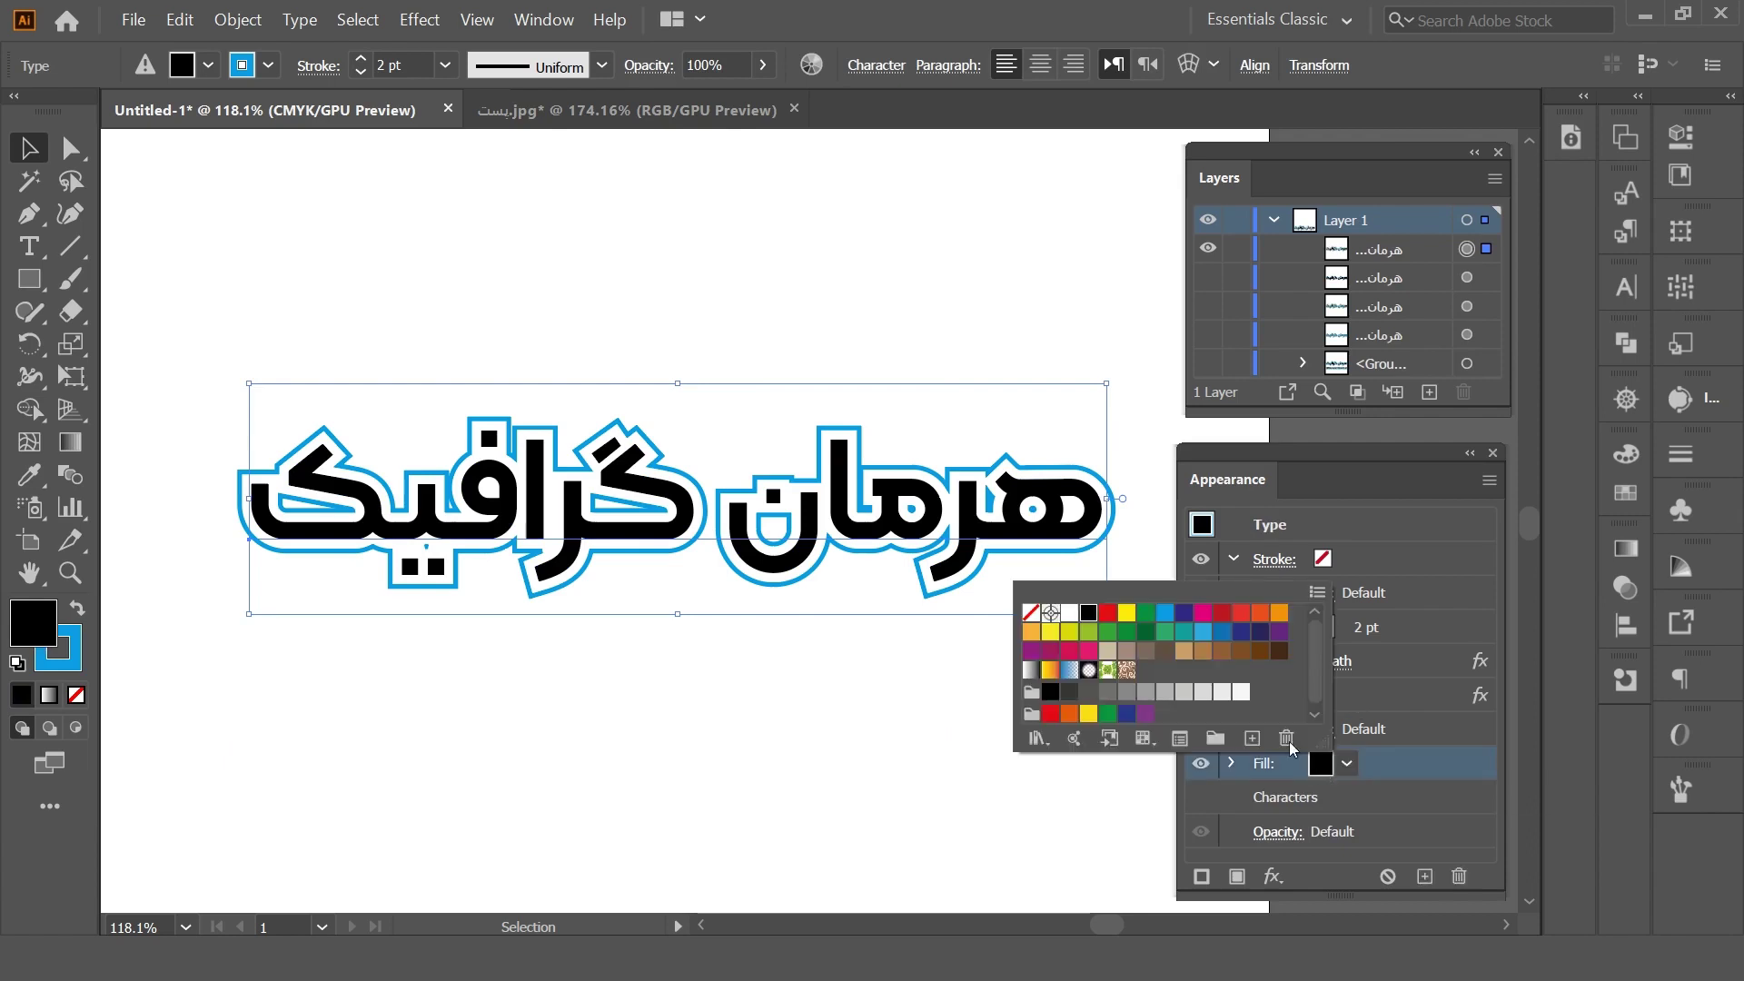
left_click(1221, 632)
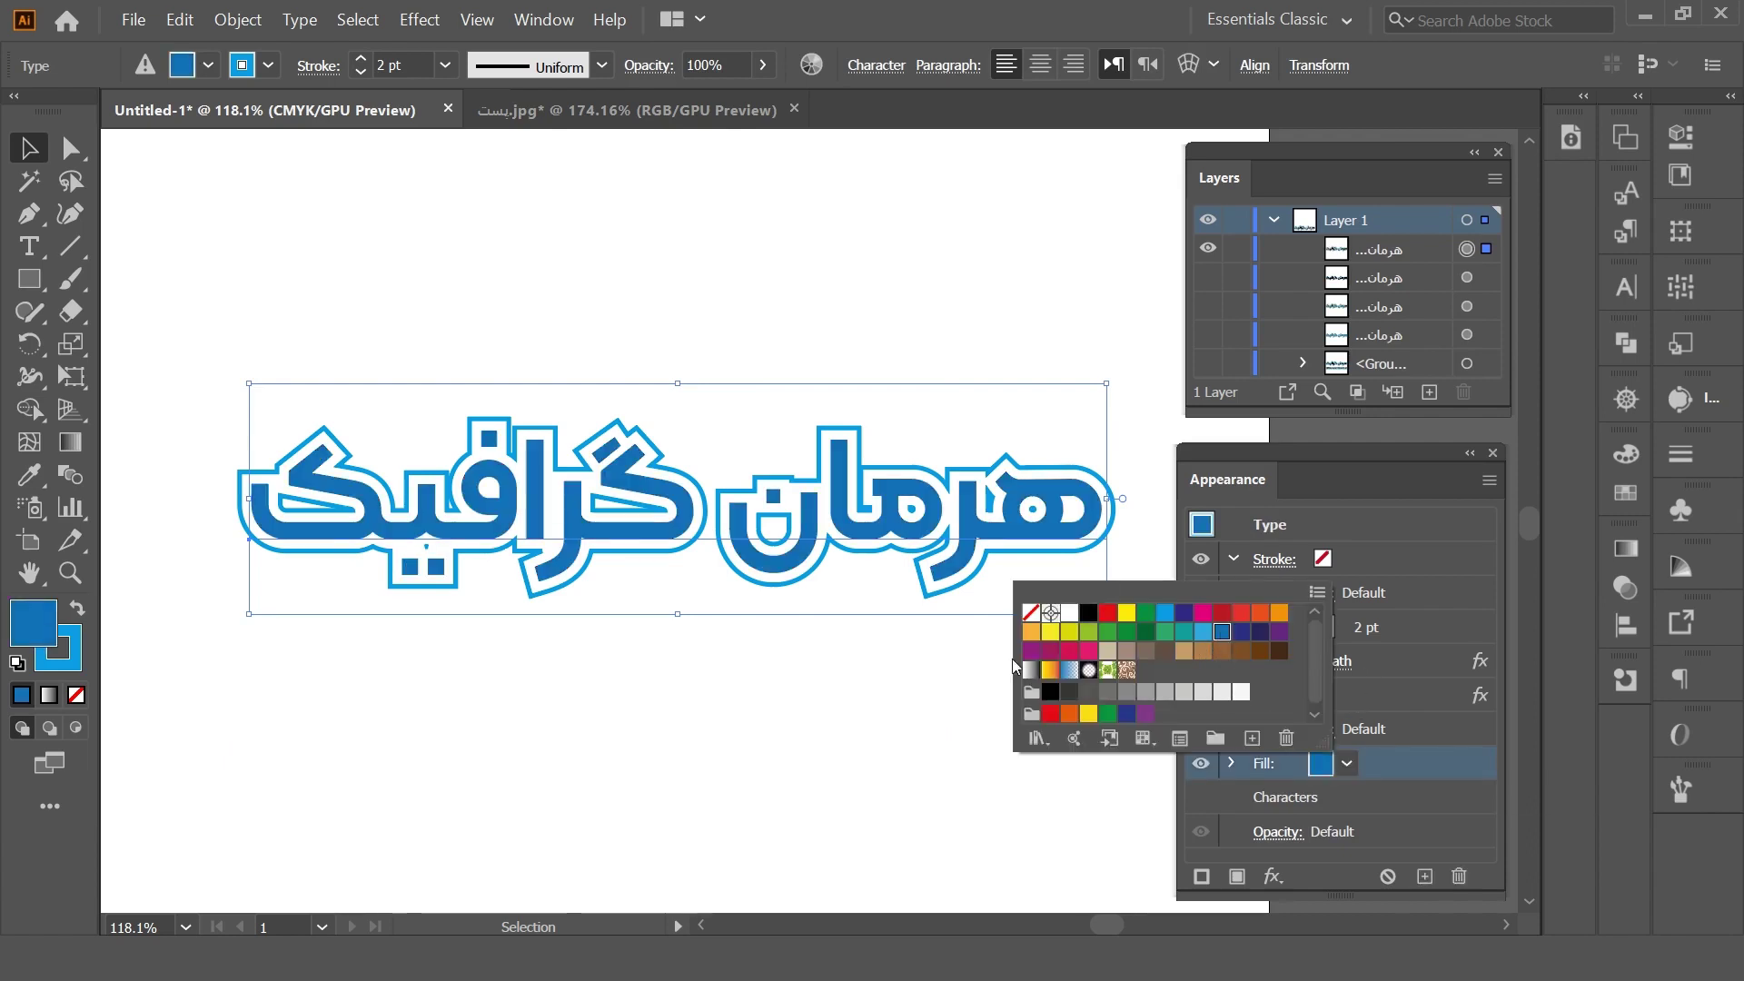
left_click(1366, 766)
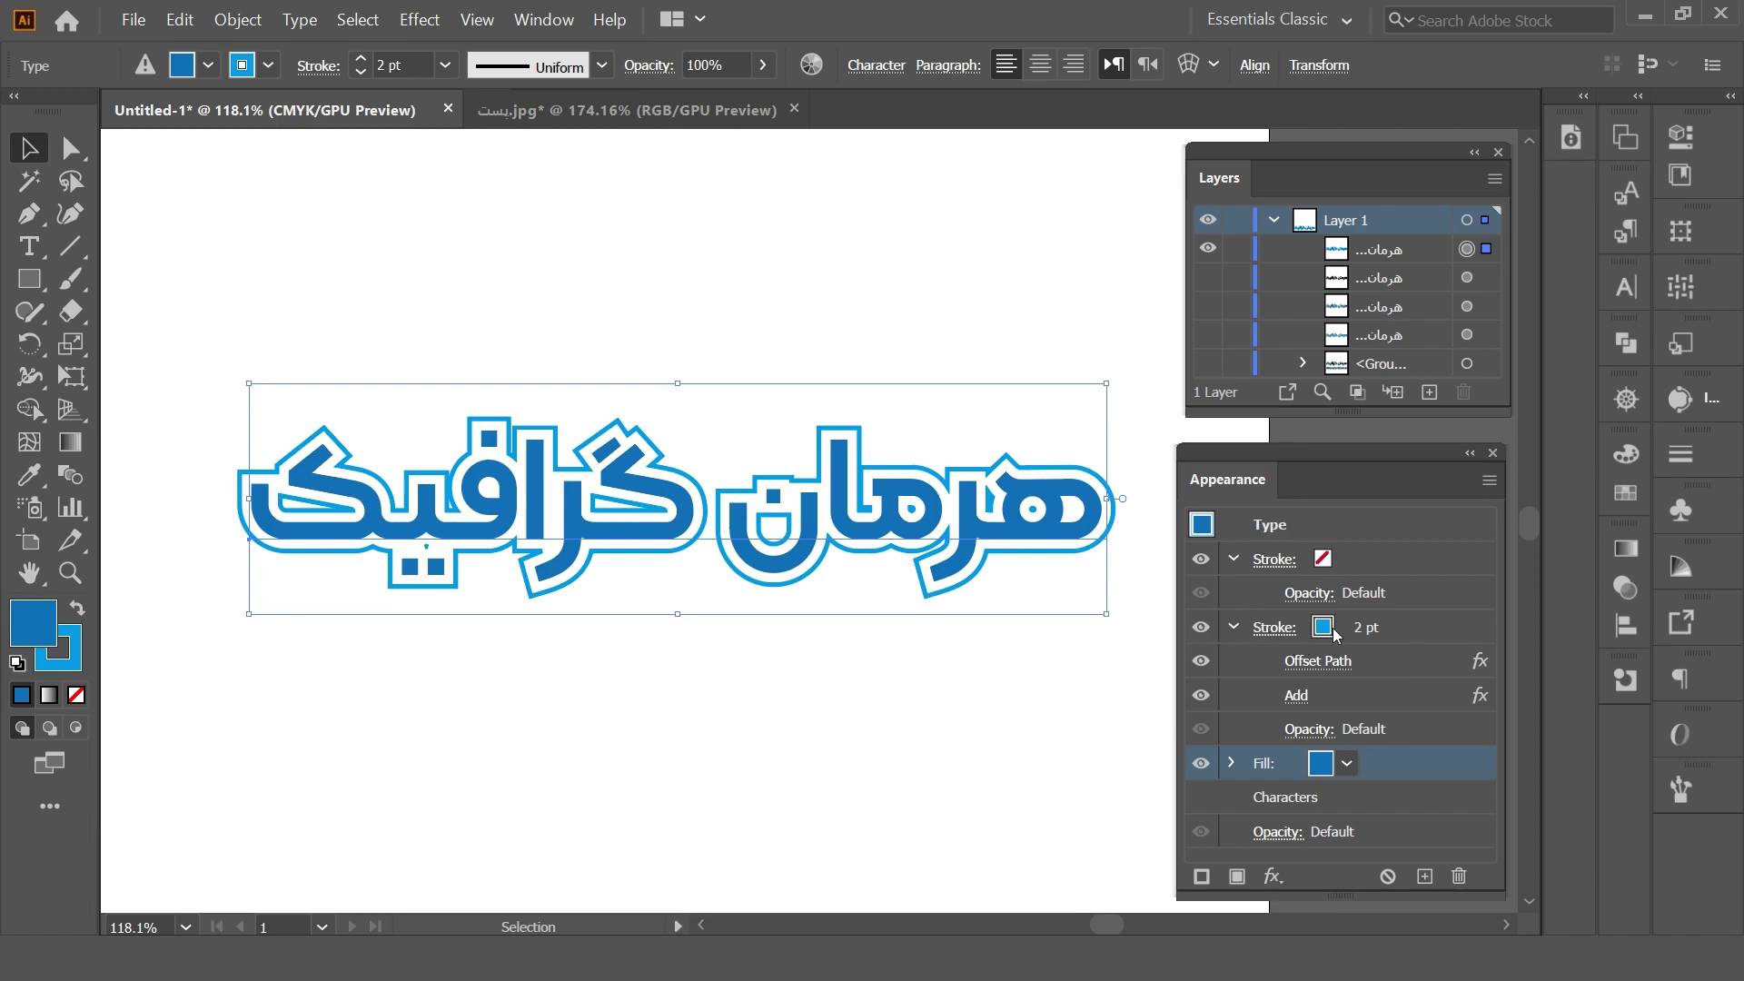
- Keep the light-blue outline stroke at 2 pt and reopen its Offset Path settings
left_click(1342, 629)
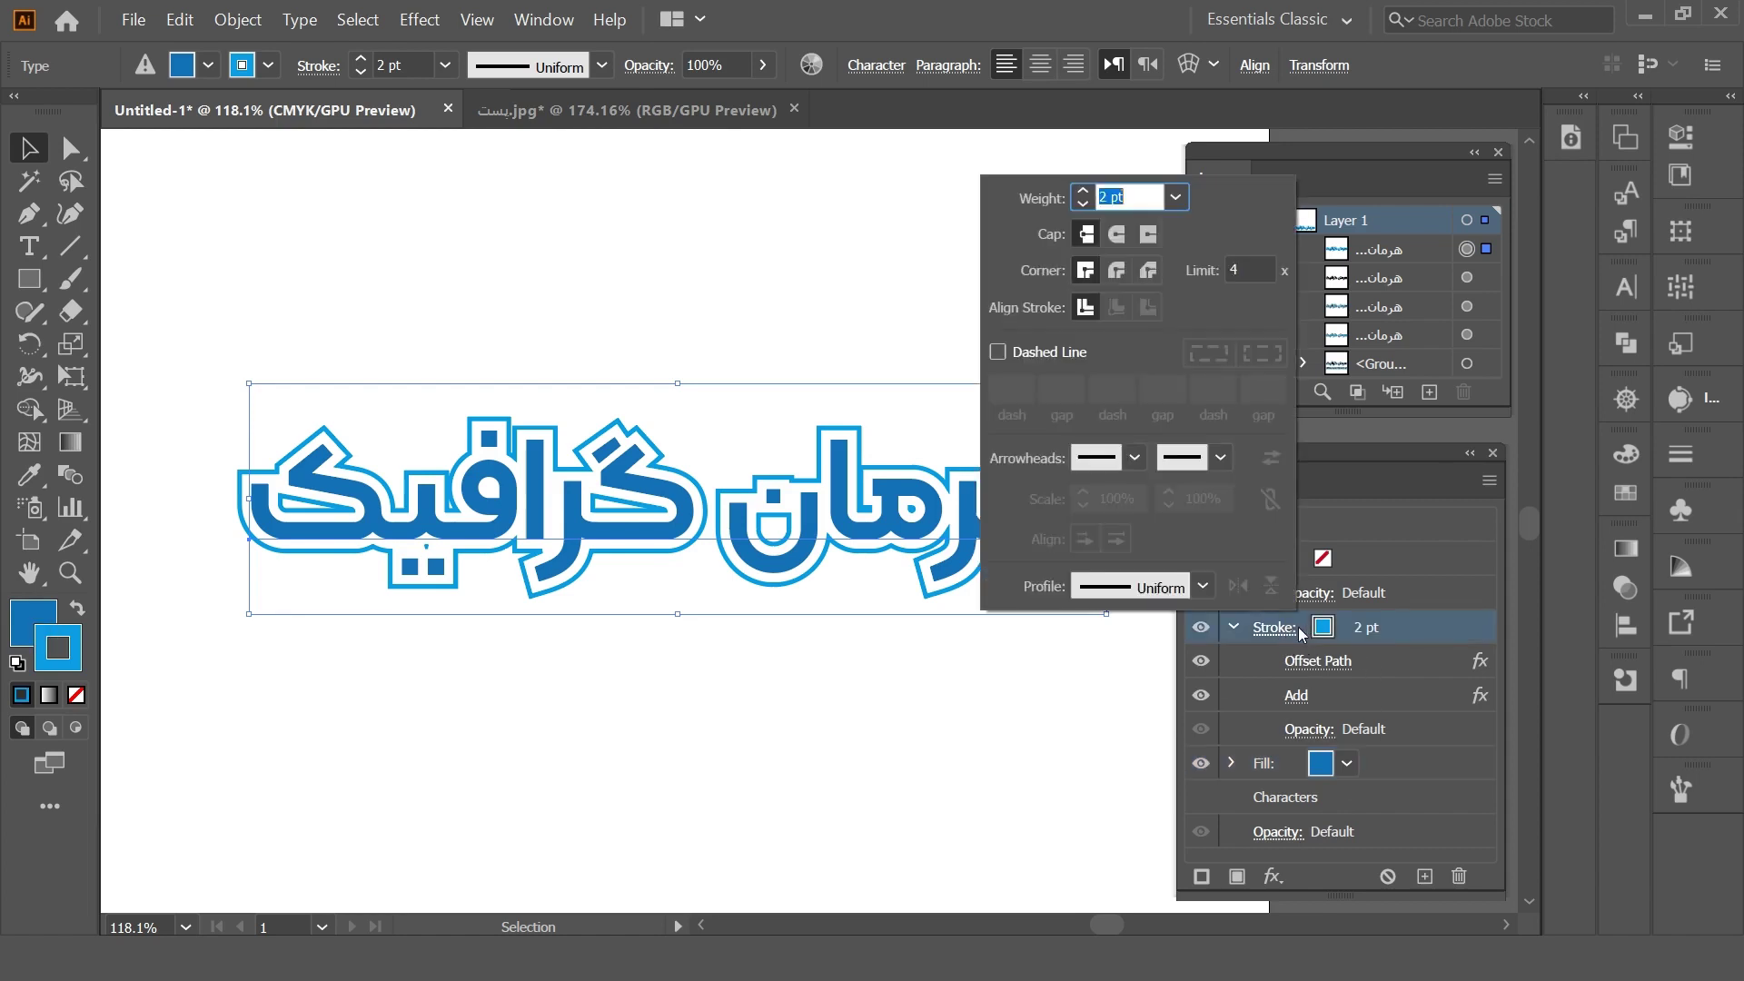
left_click(1377, 621)
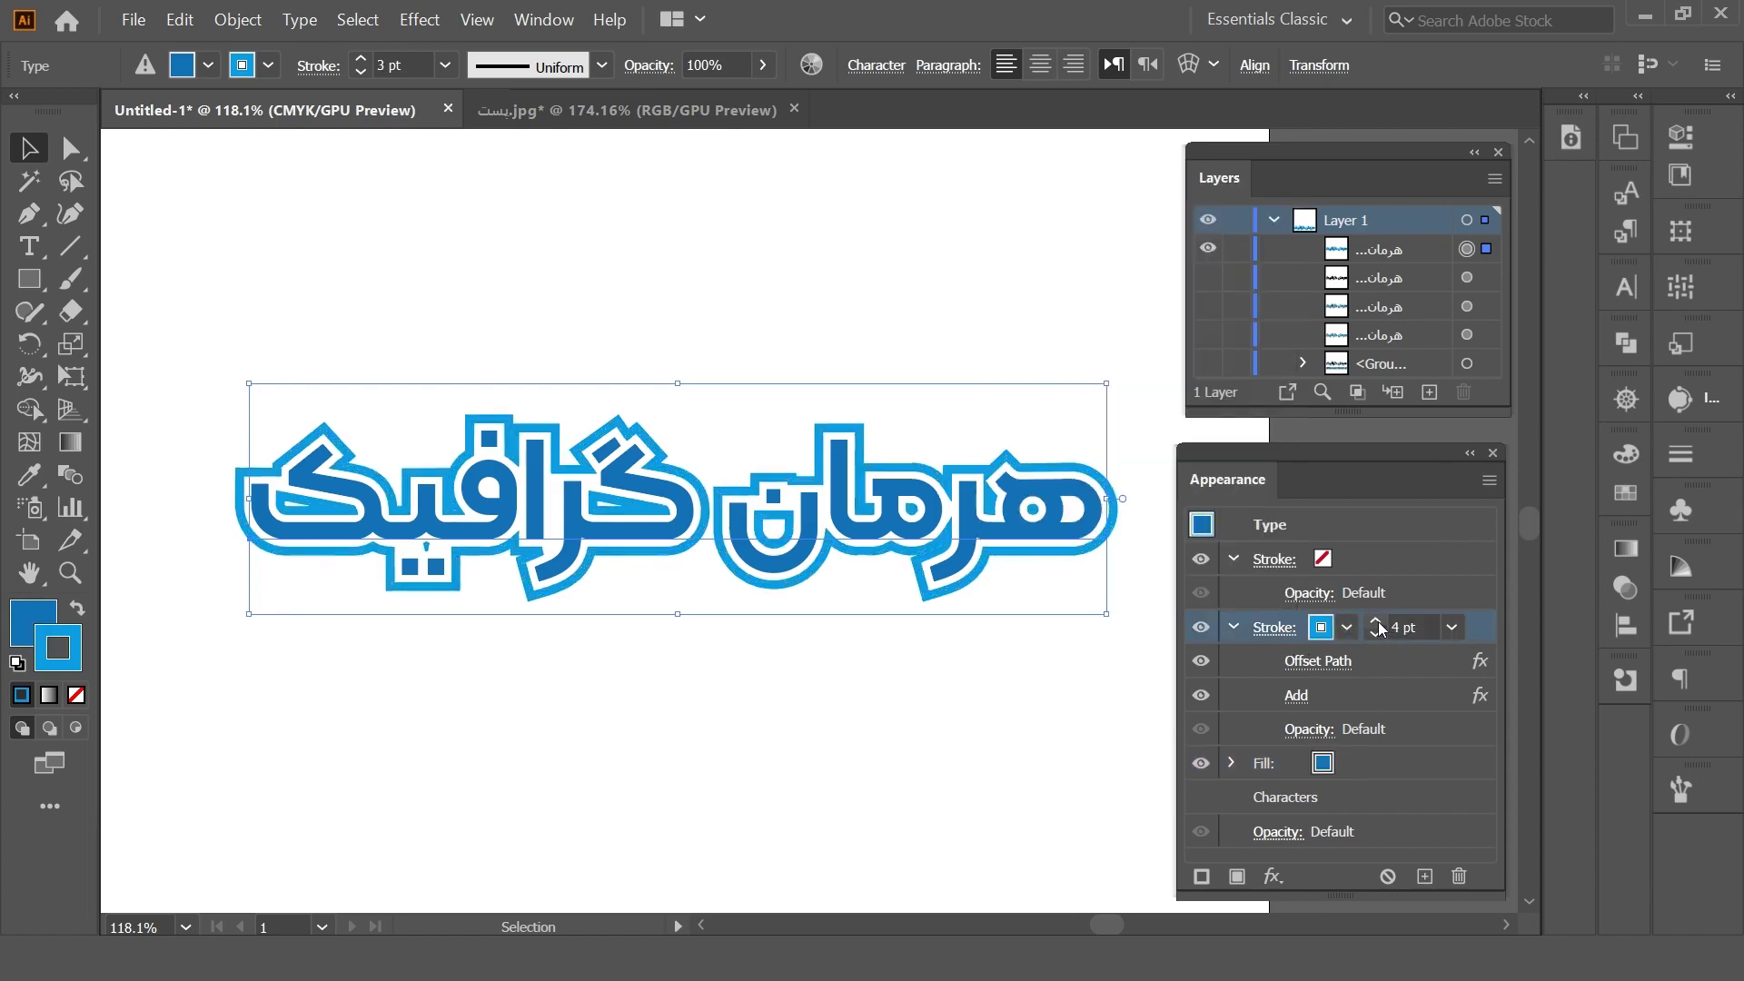
left_click(1375, 635)
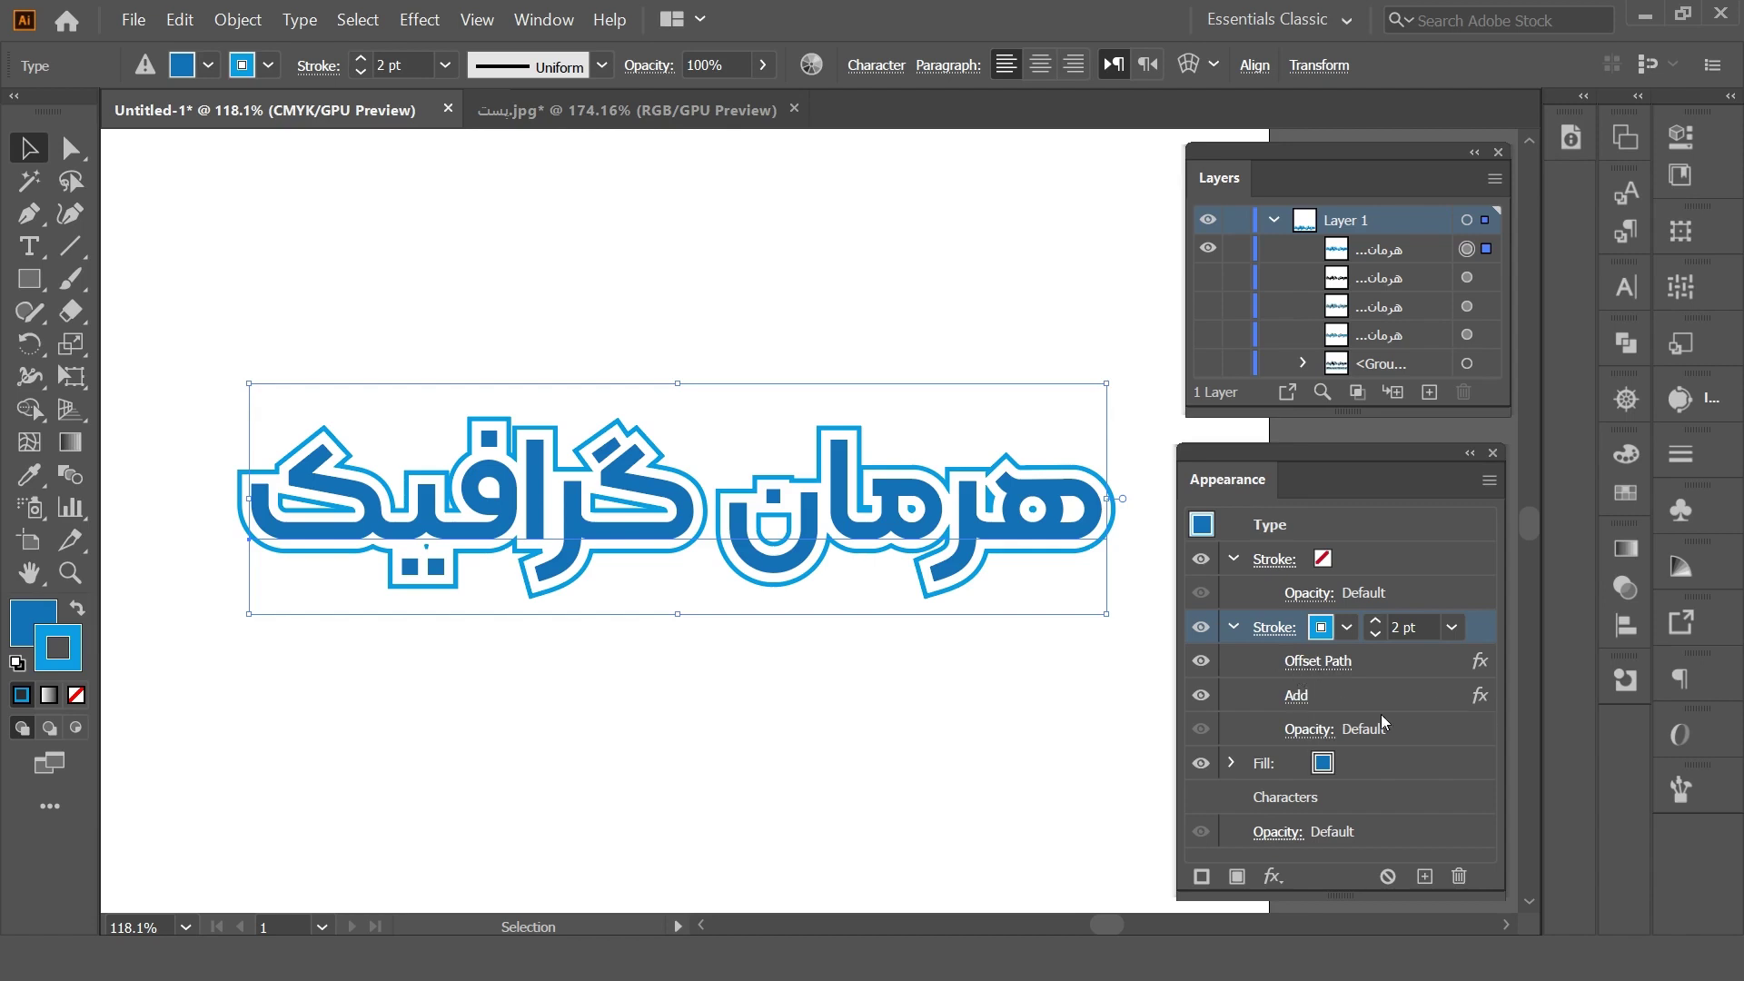
left_click(1308, 663)
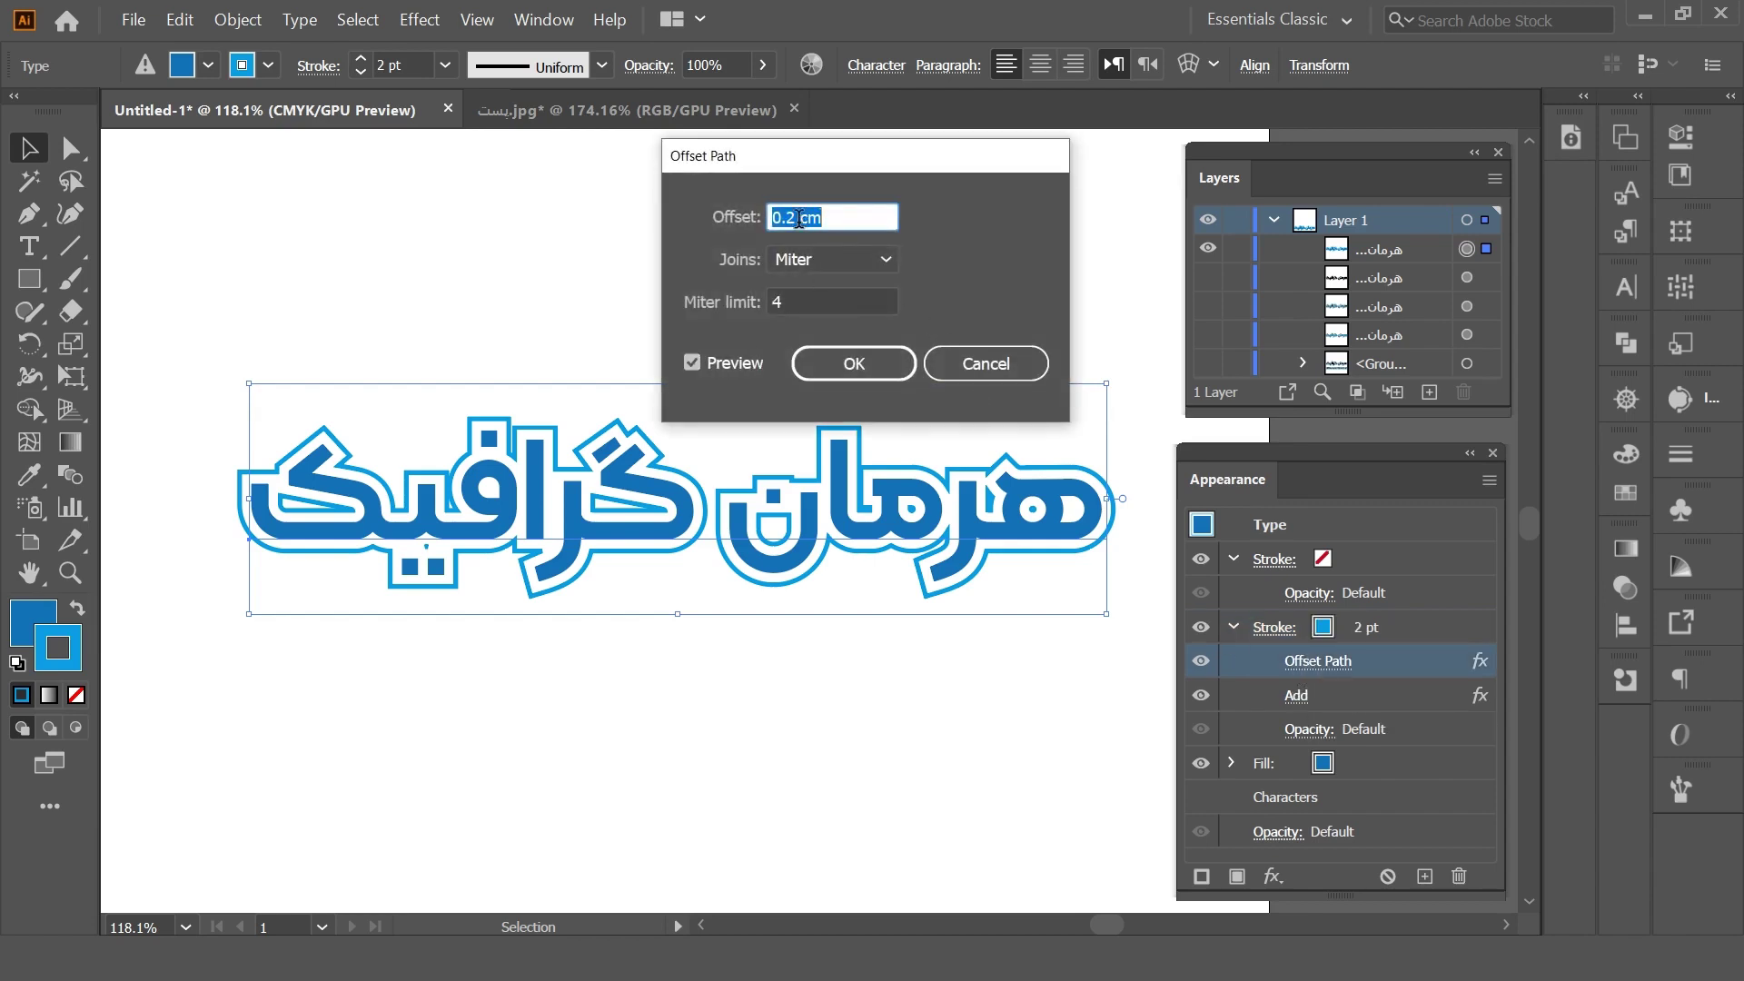
- Preview a 0.4 cm offset, then confirm the Offset Path at 0.2 cm
key("Up")
key("Up")
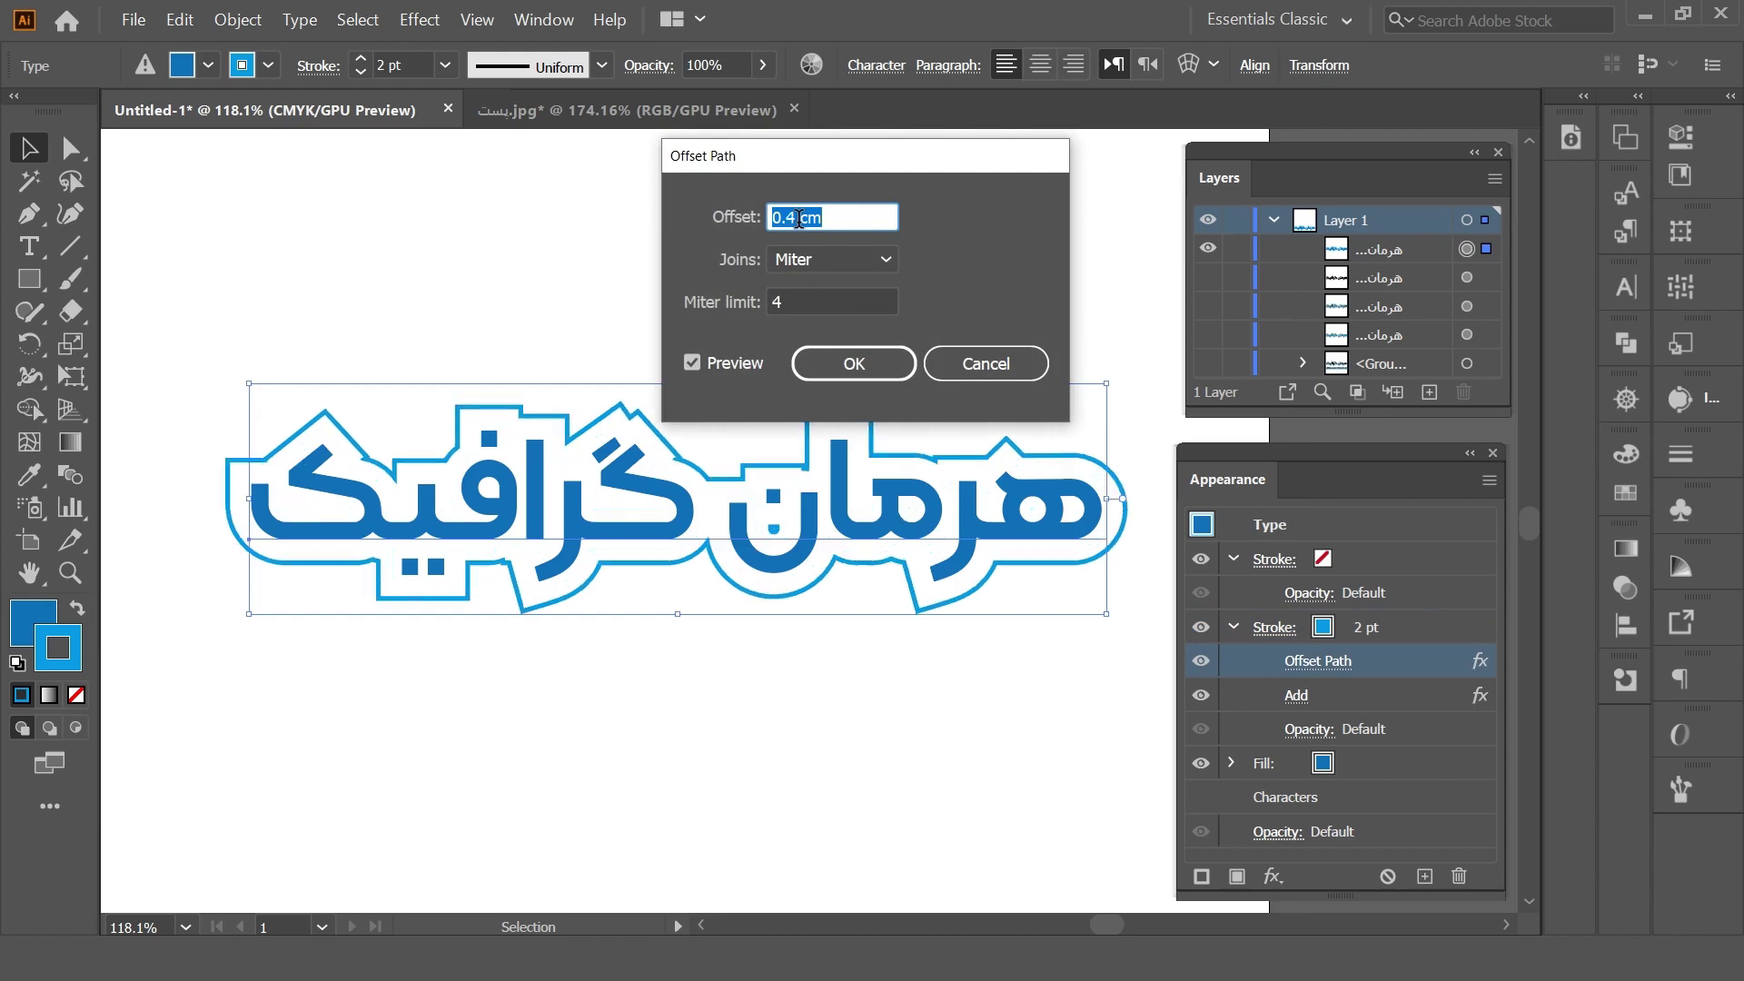
key("Down")
key("Down")
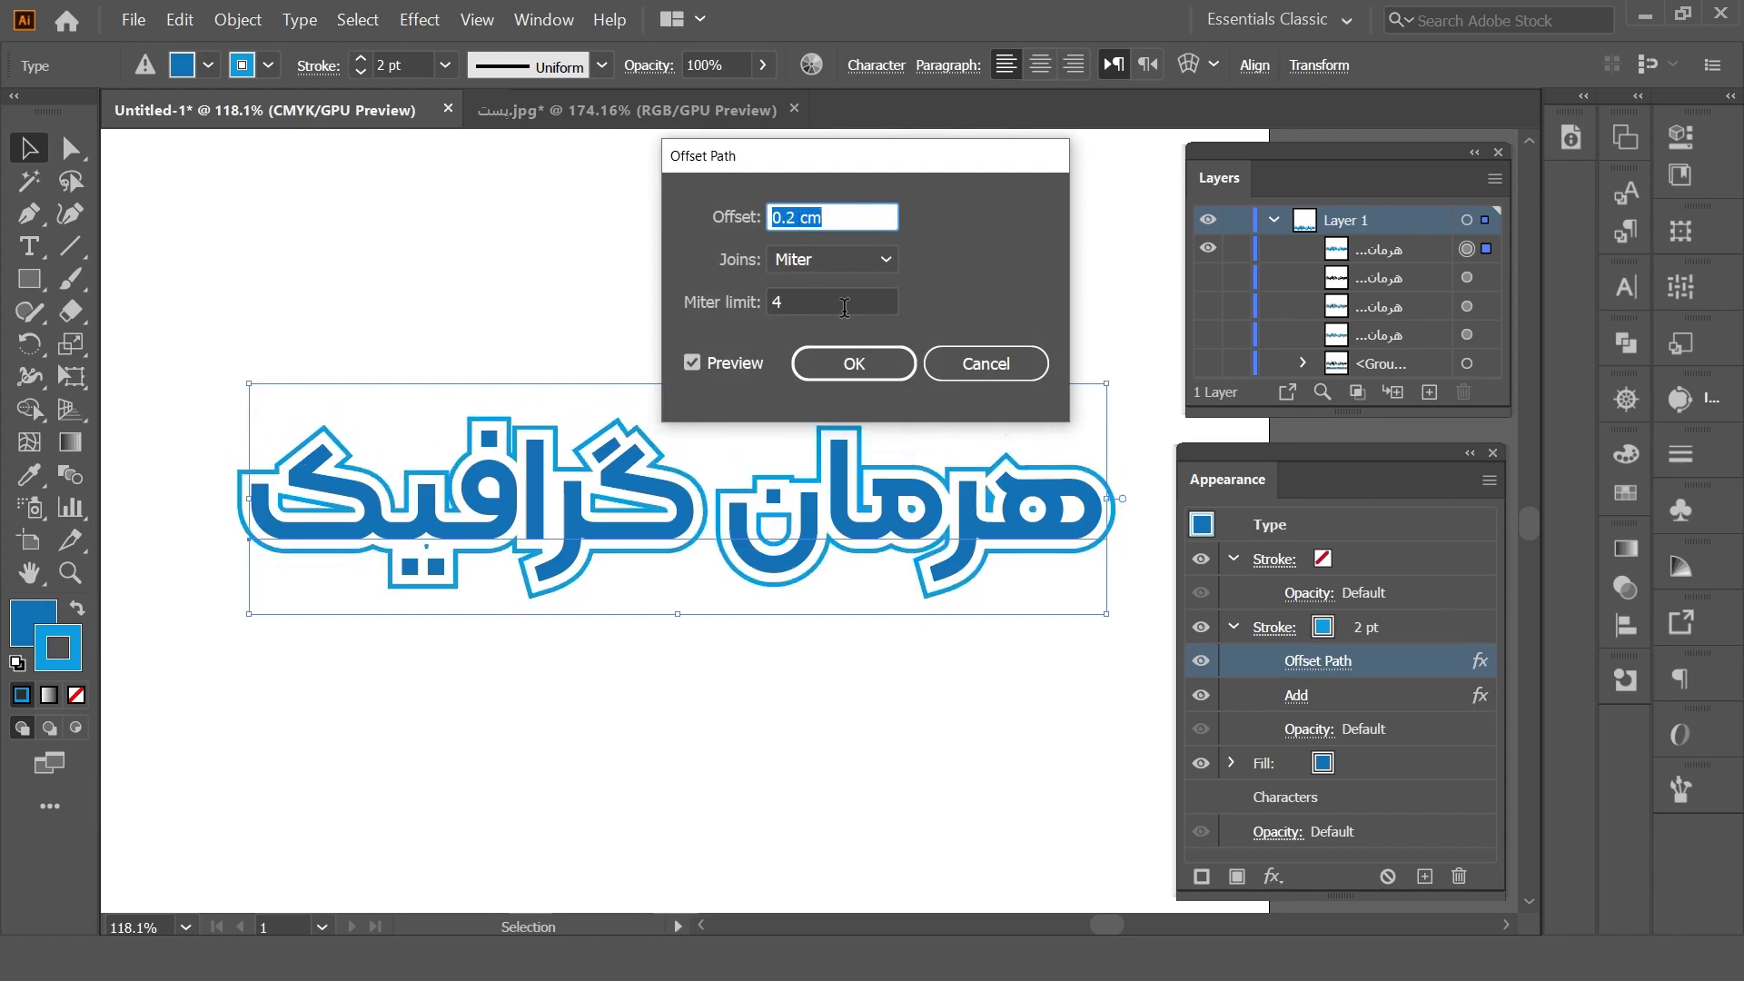
left_click(854, 364)
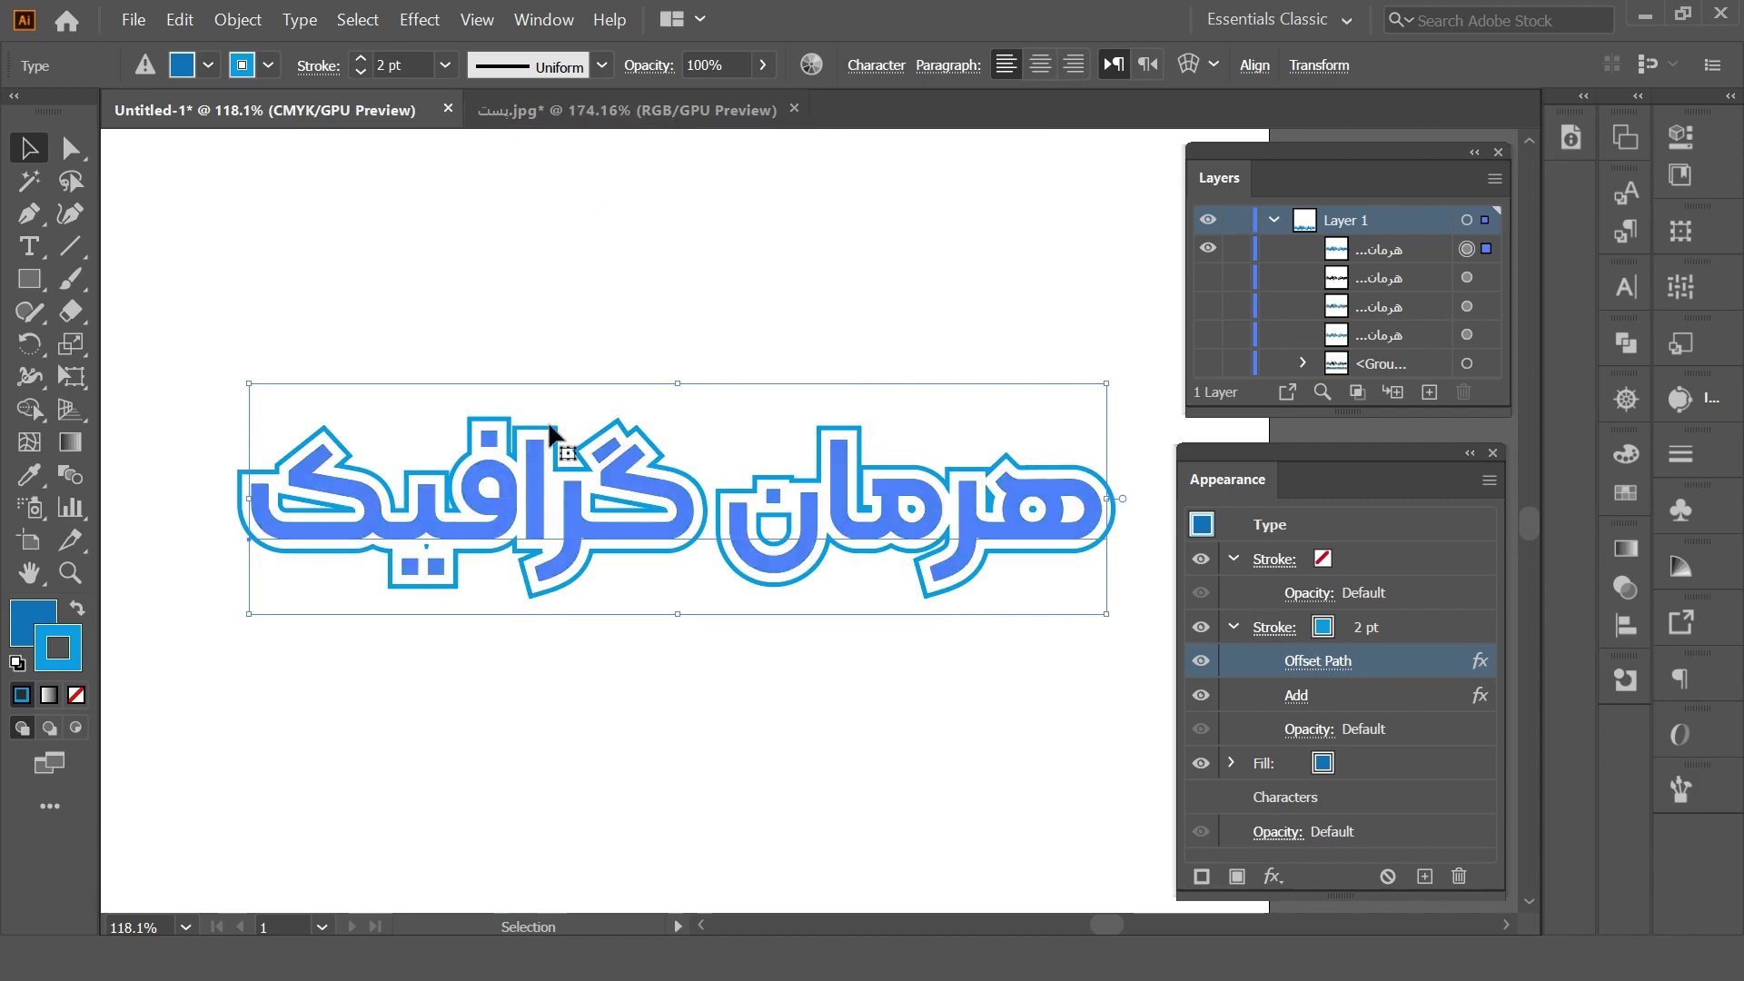
left_click(602, 66)
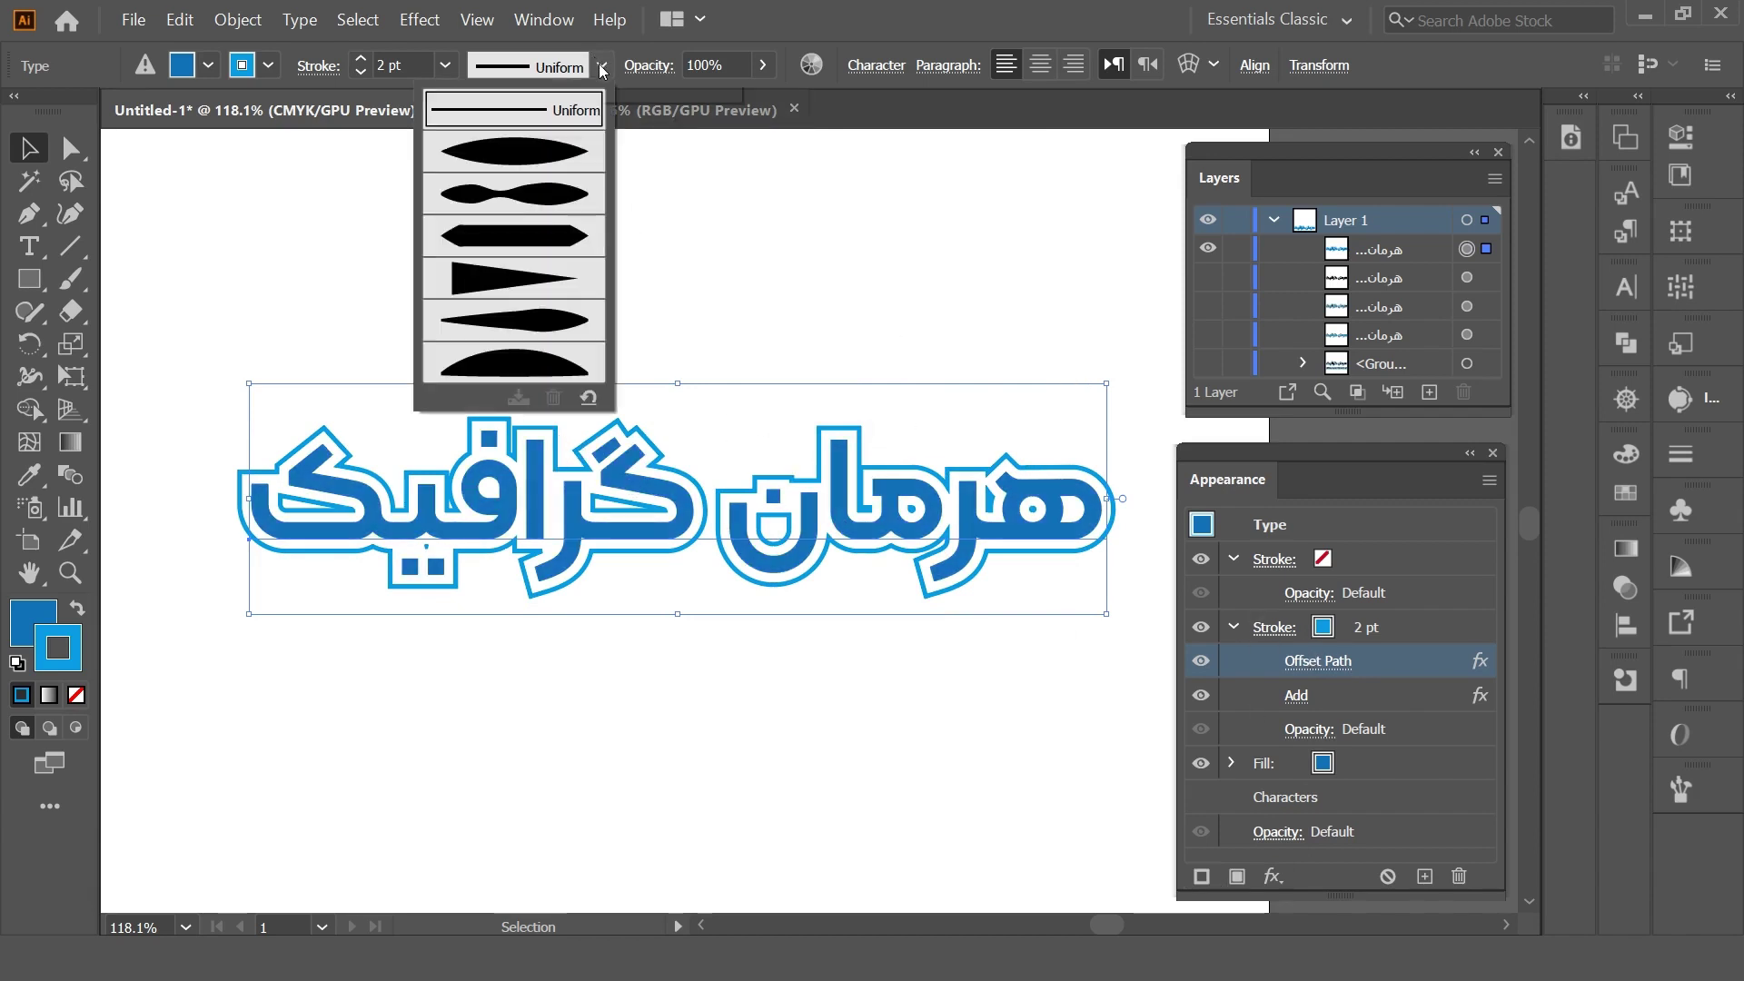
left_click(575, 150)
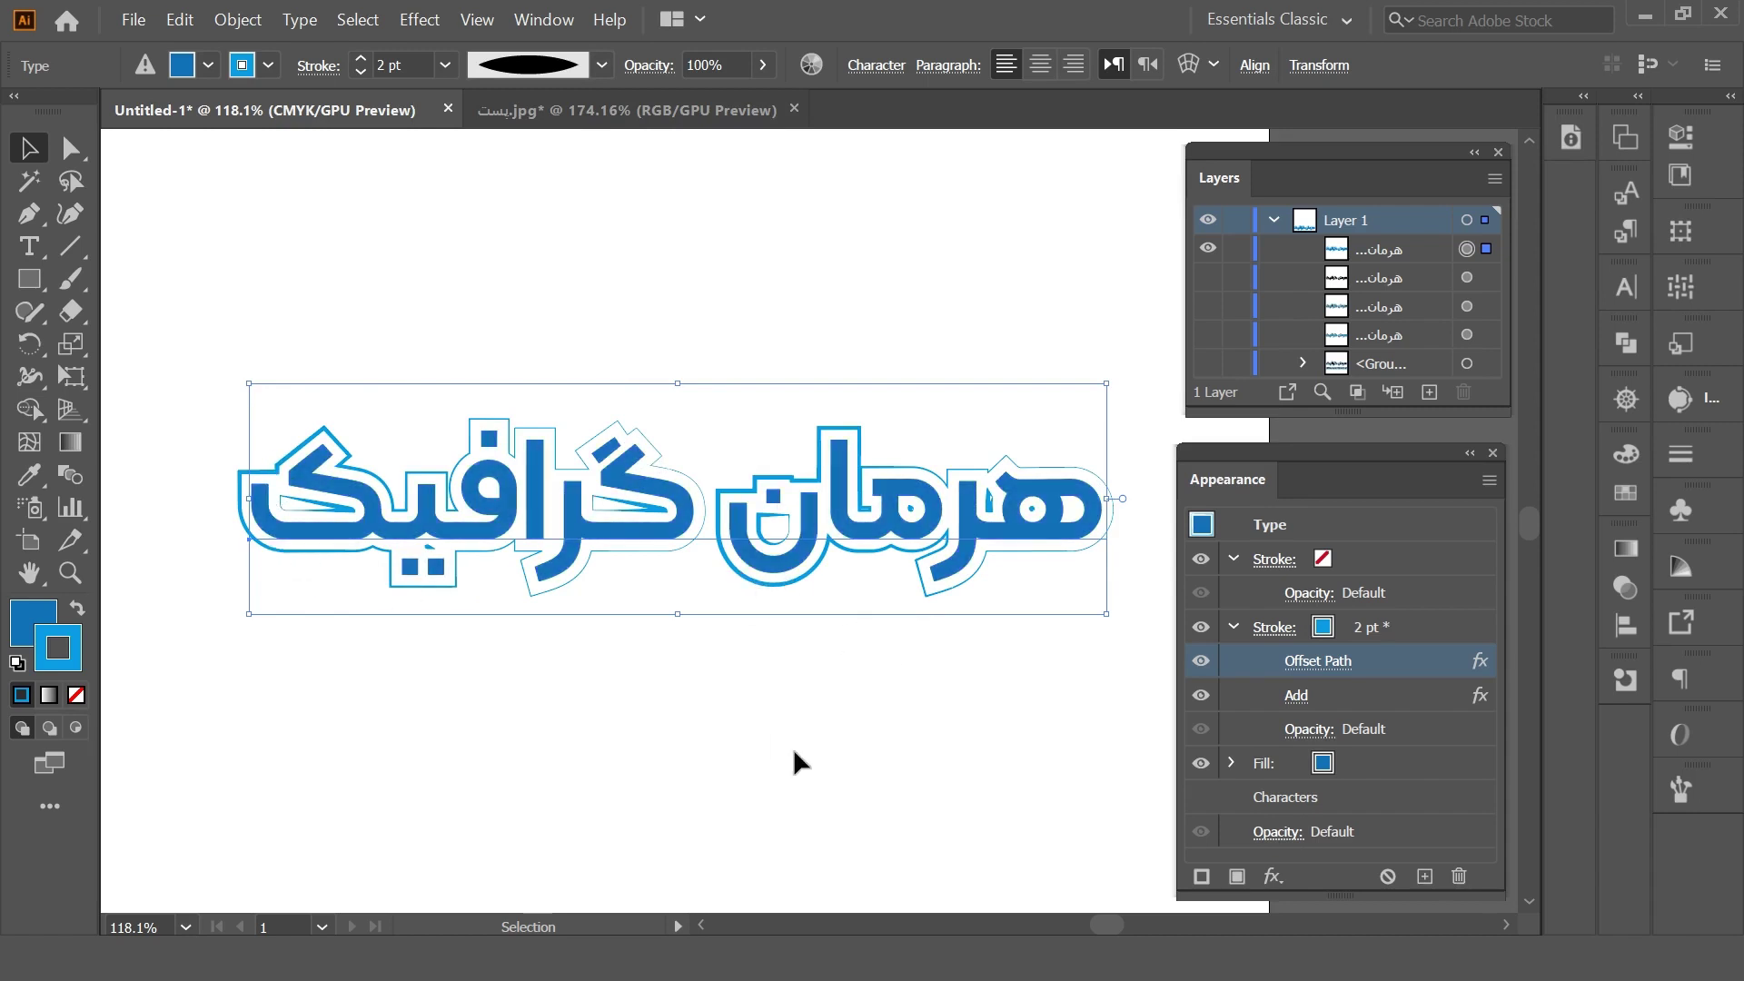
left_click(601, 65)
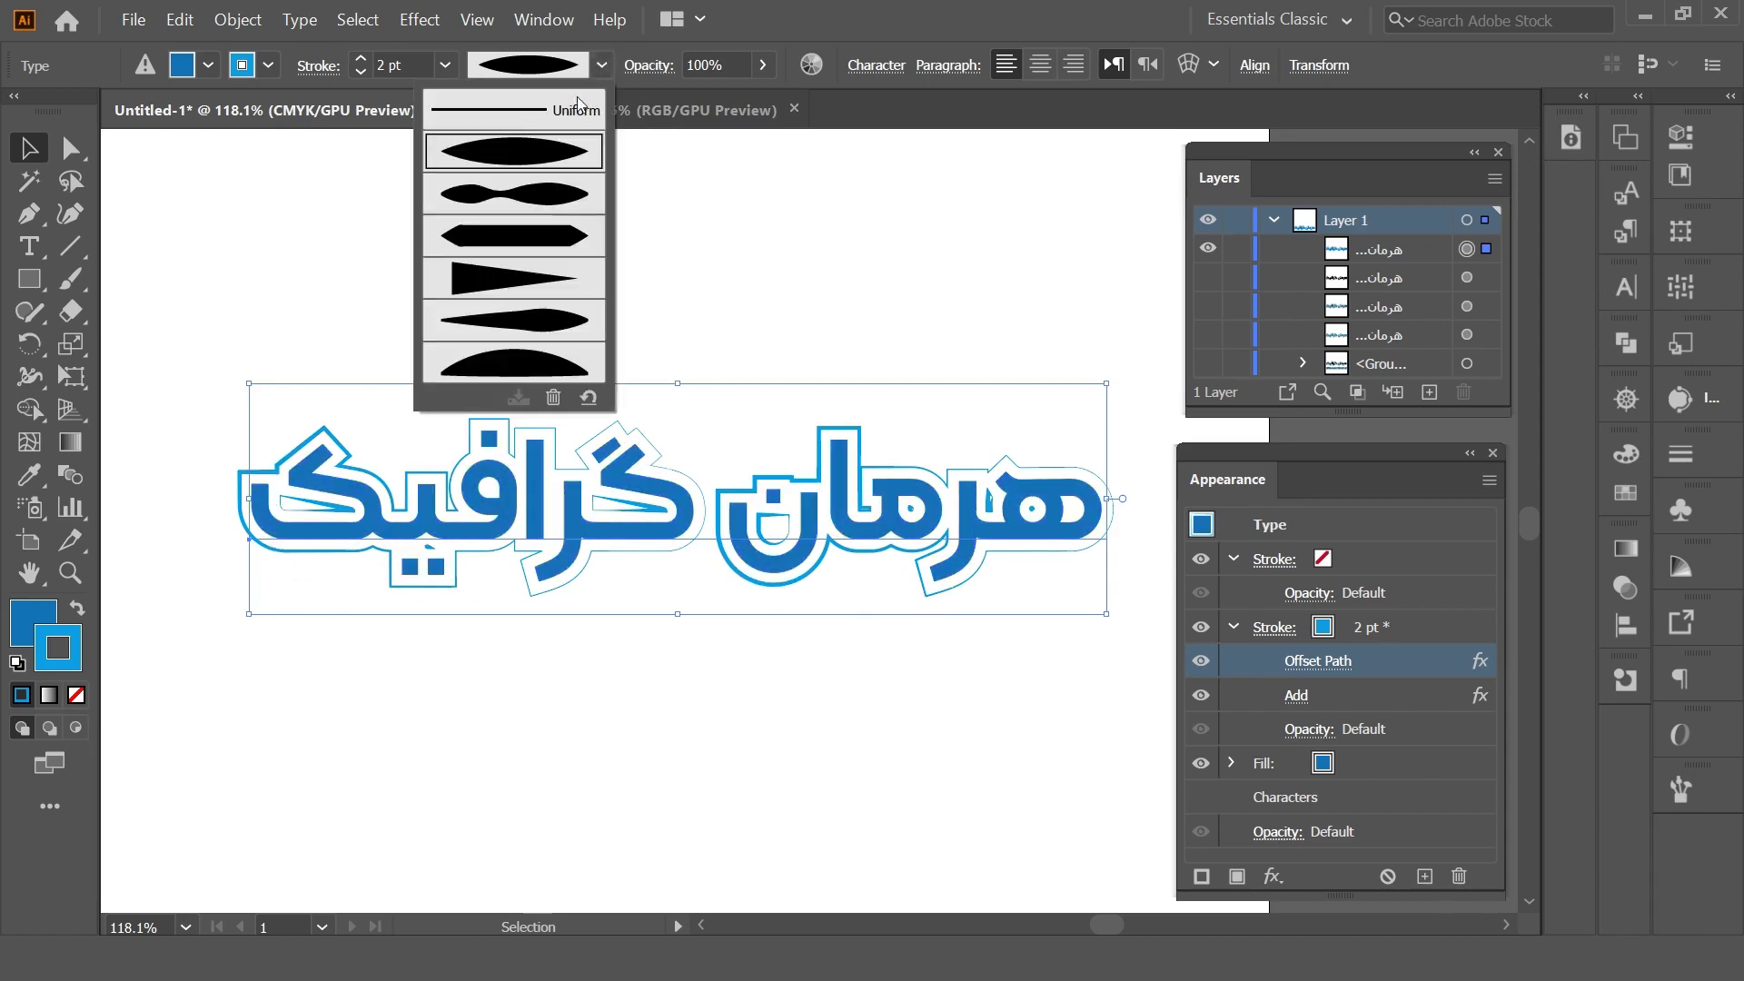
left_click(527, 110)
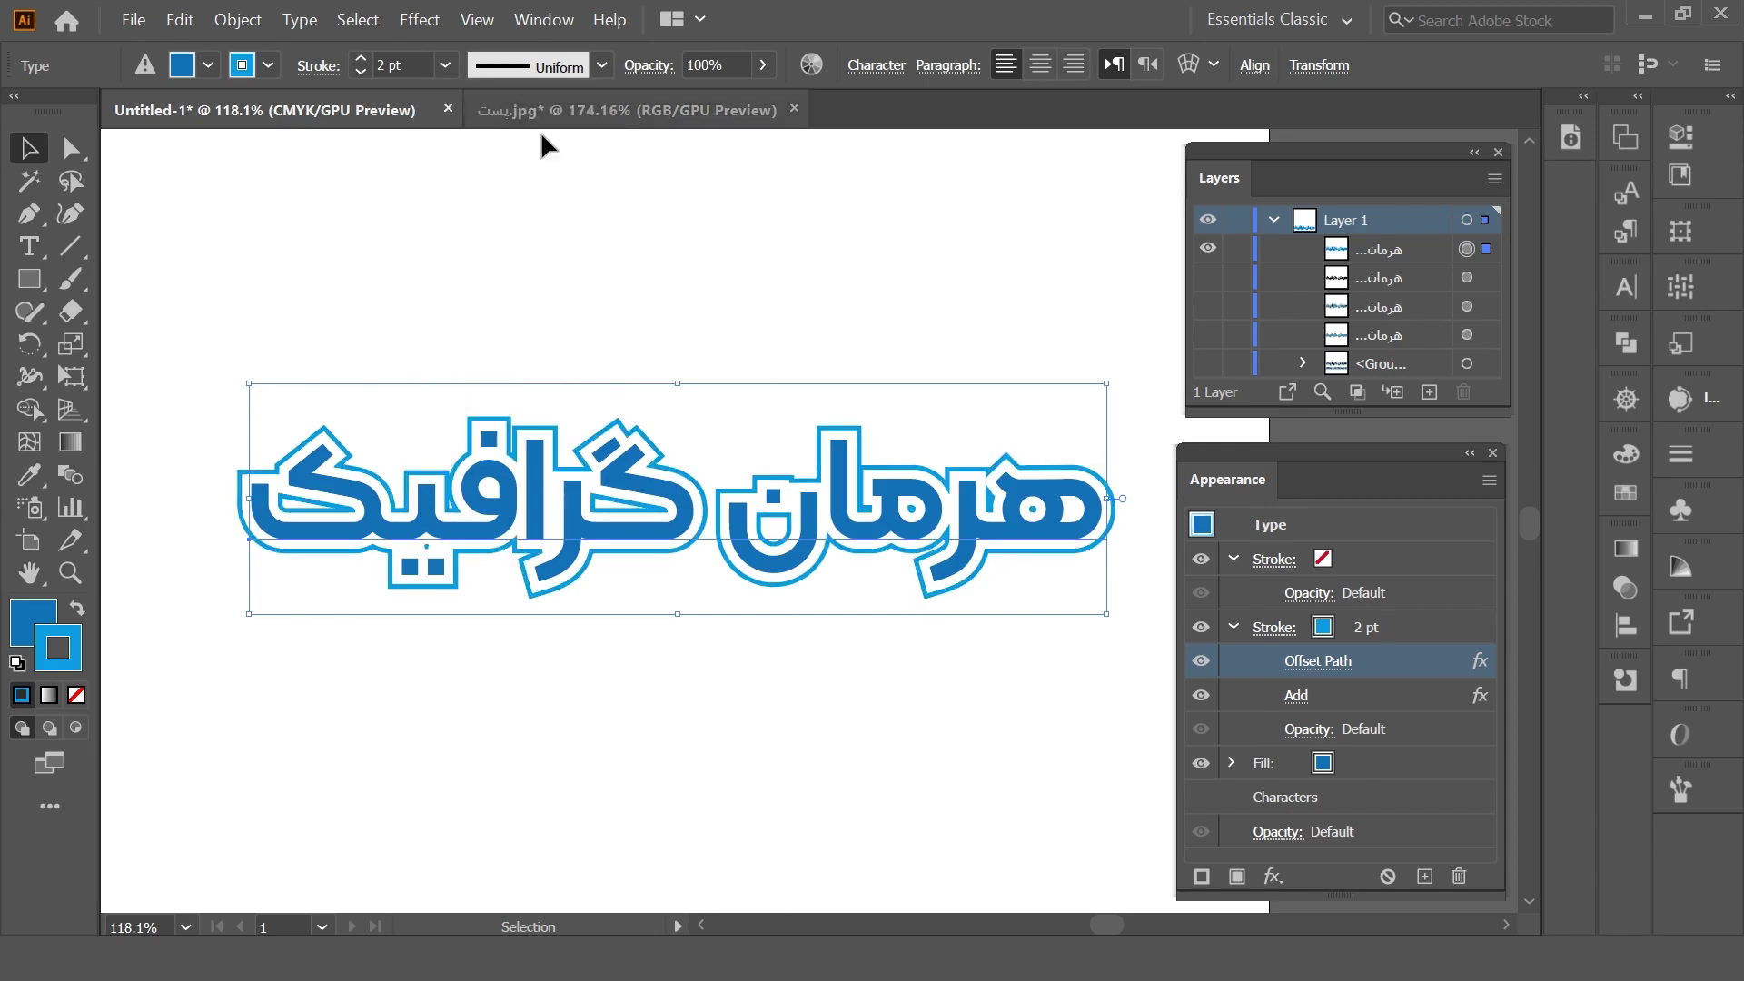
left_click(1114, 704)
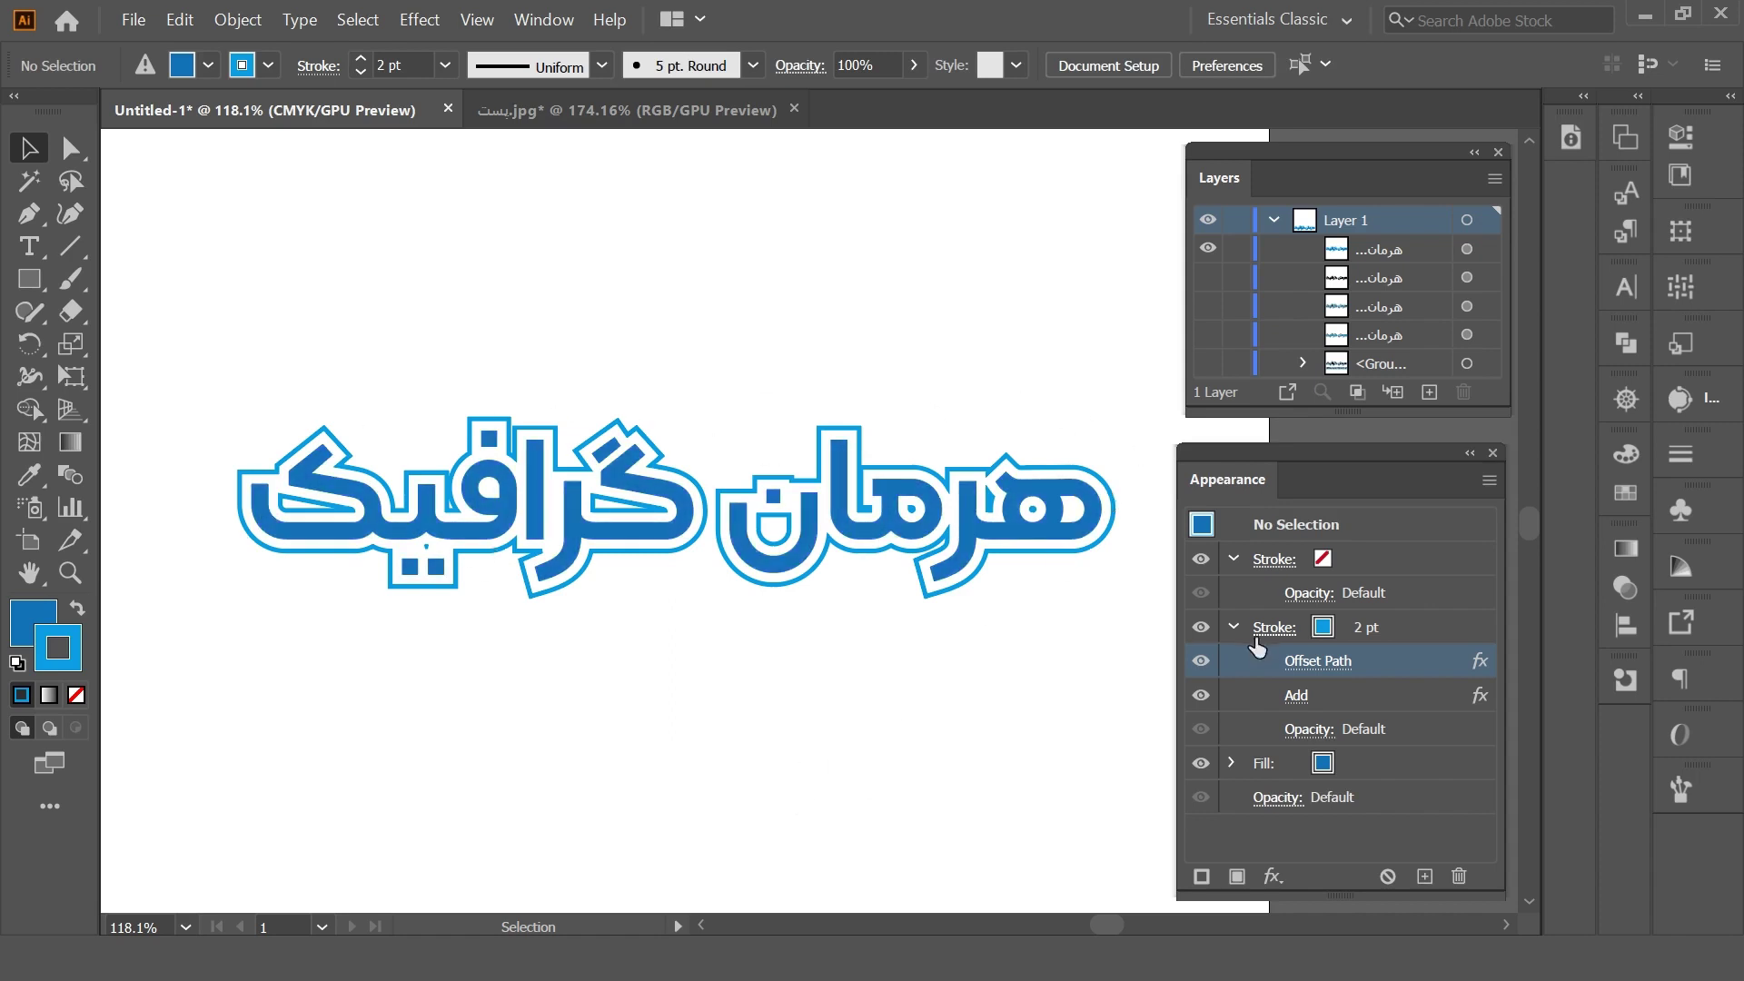
- Try a dark green fill on the headline, then reselect the headline as an object
left_click(1326, 772)
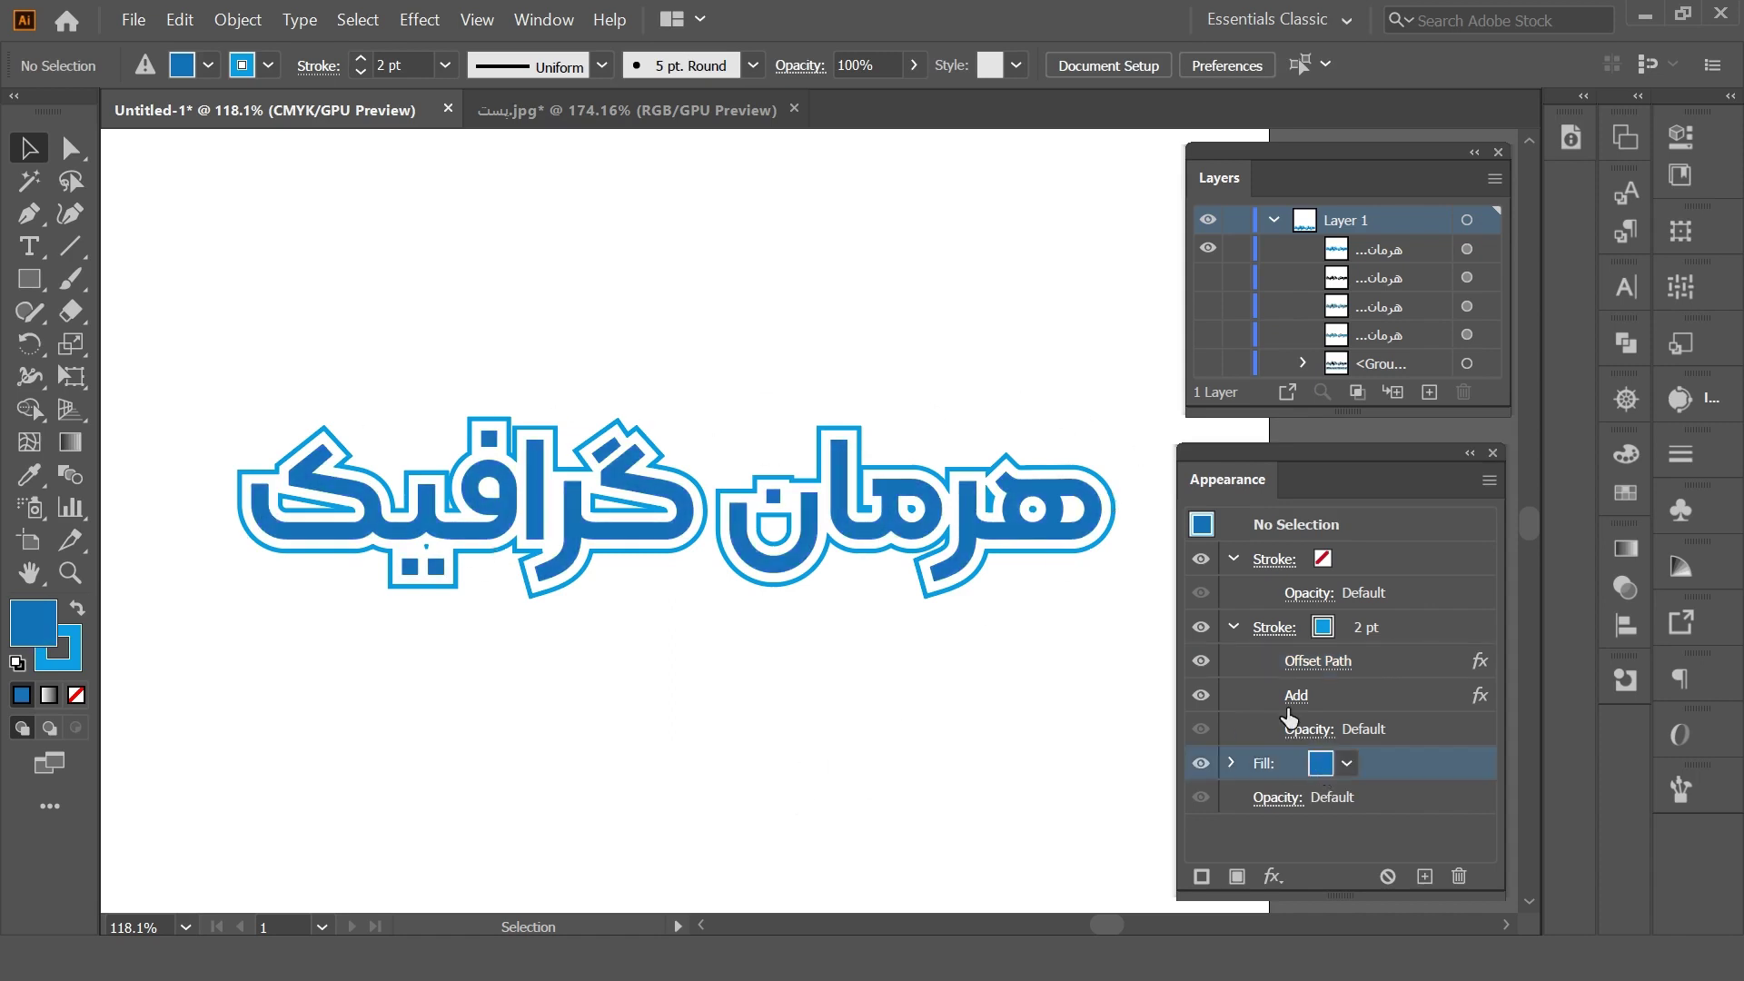
left_click(1328, 763)
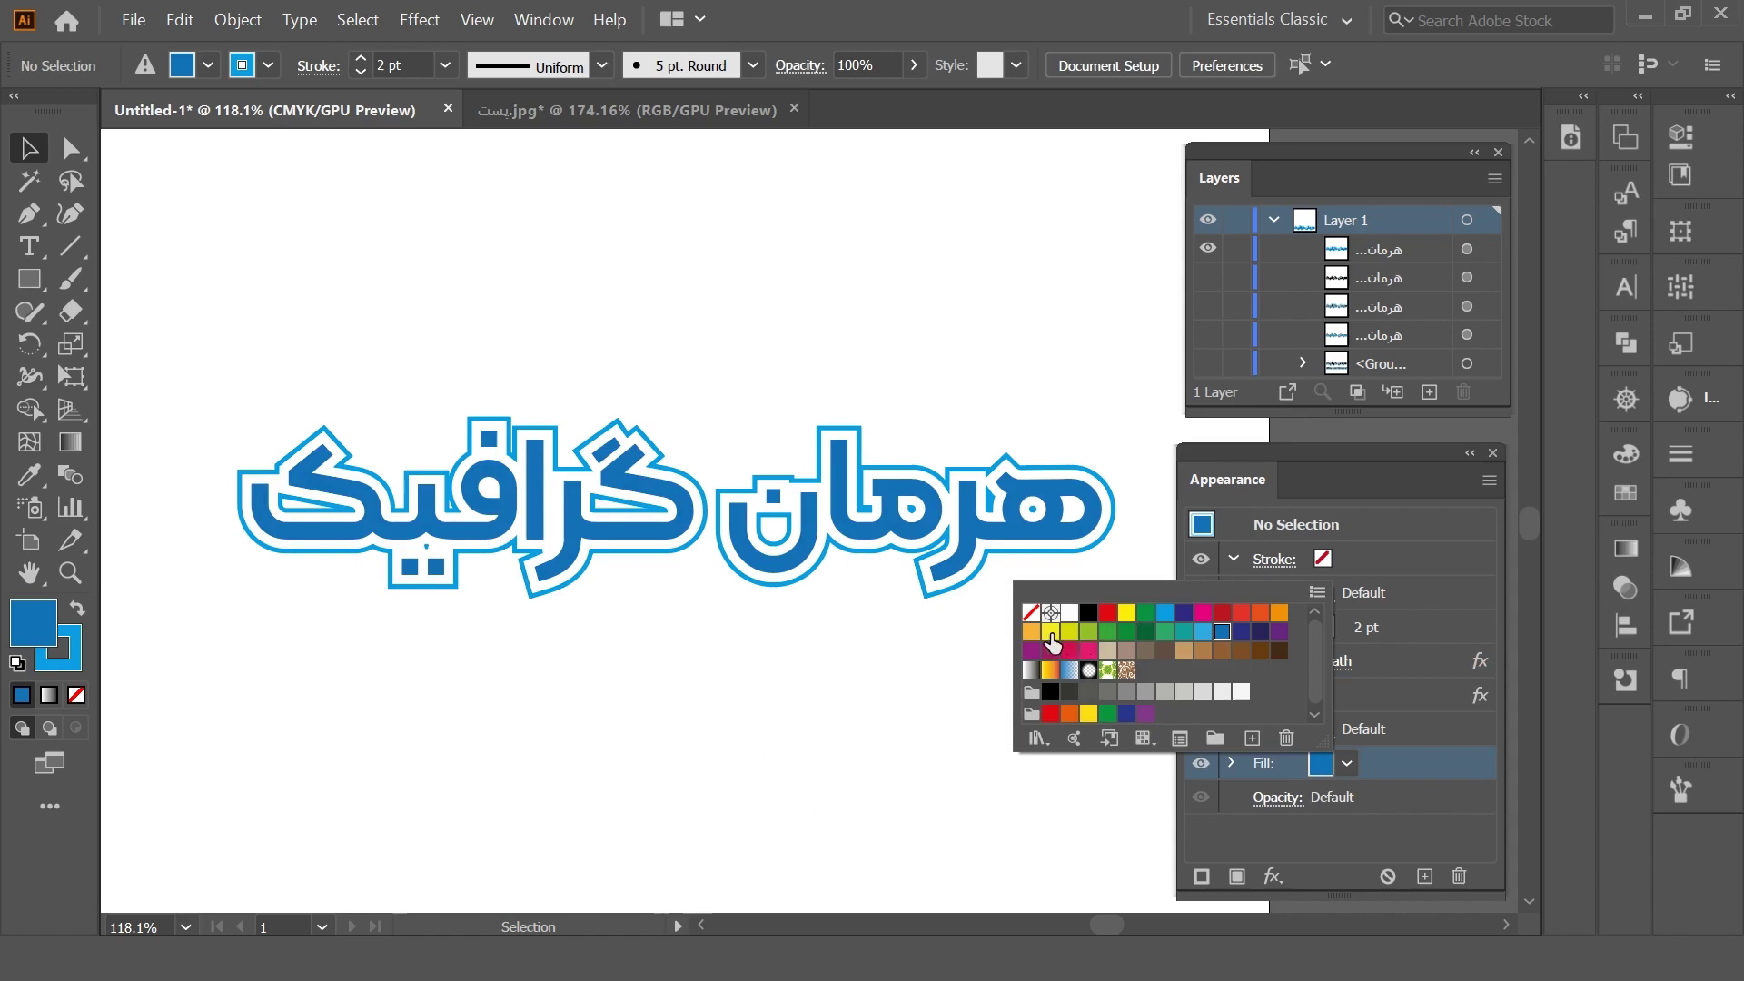
left_click(1146, 643)
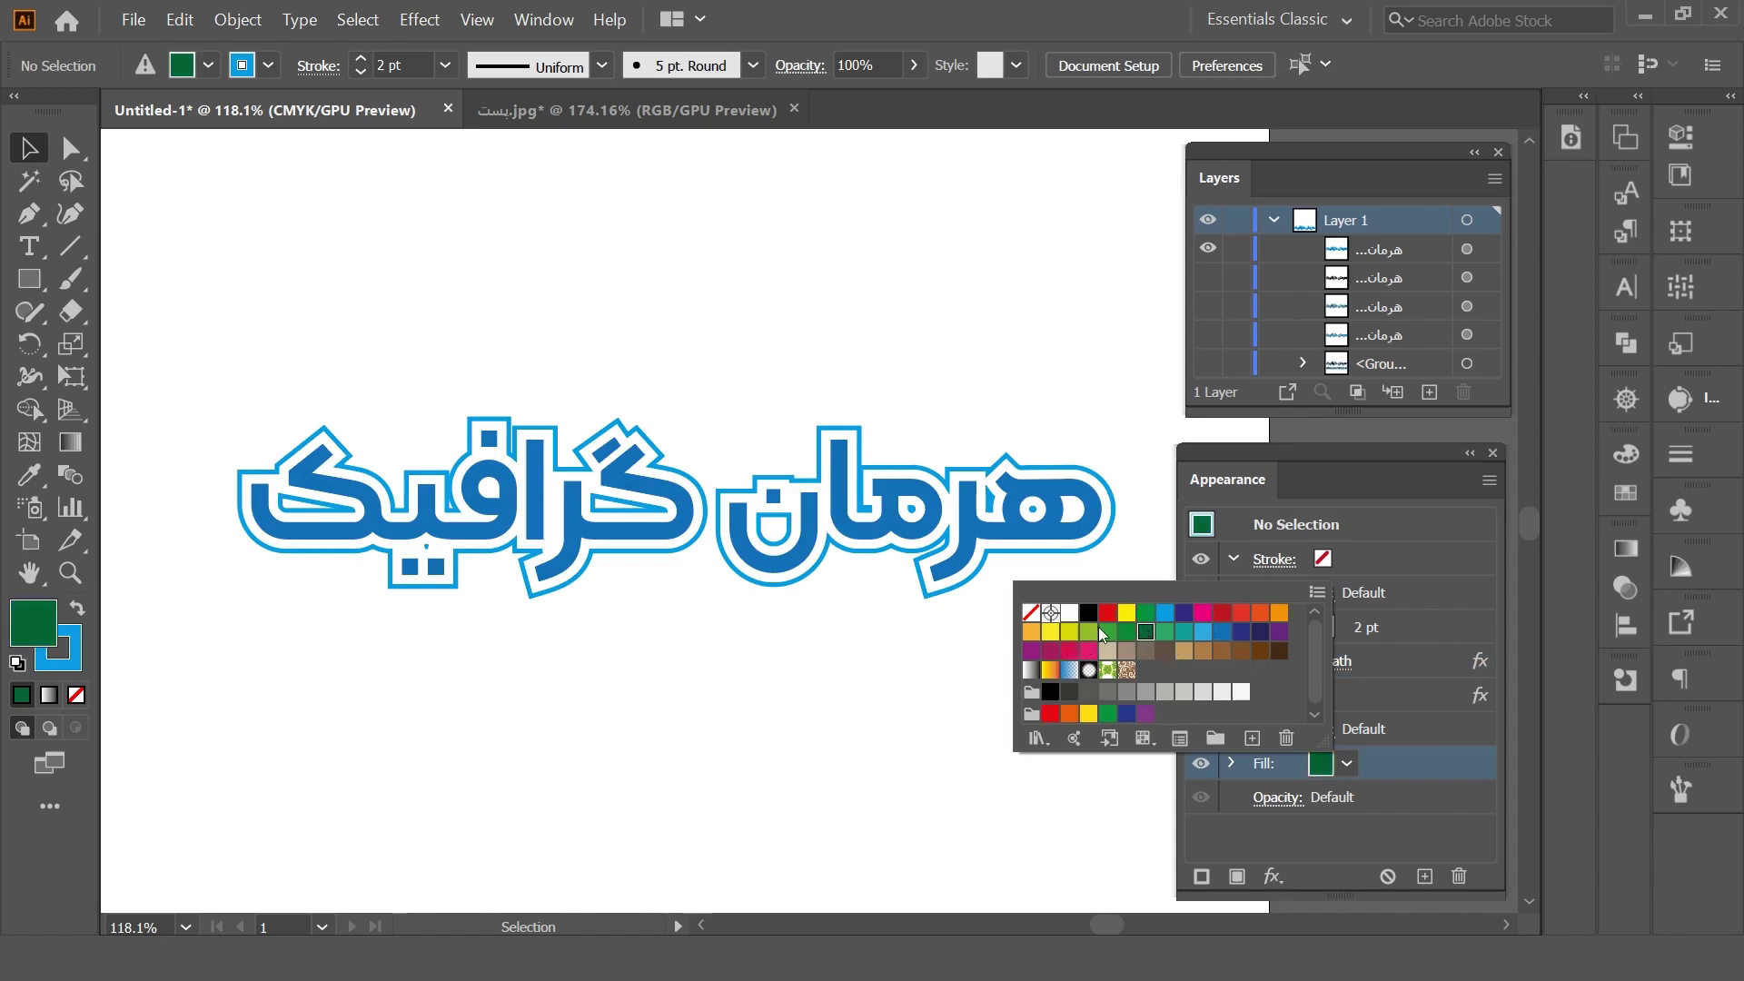
left_click(1036, 536)
double_click(1035, 536)
left_click(1036, 536)
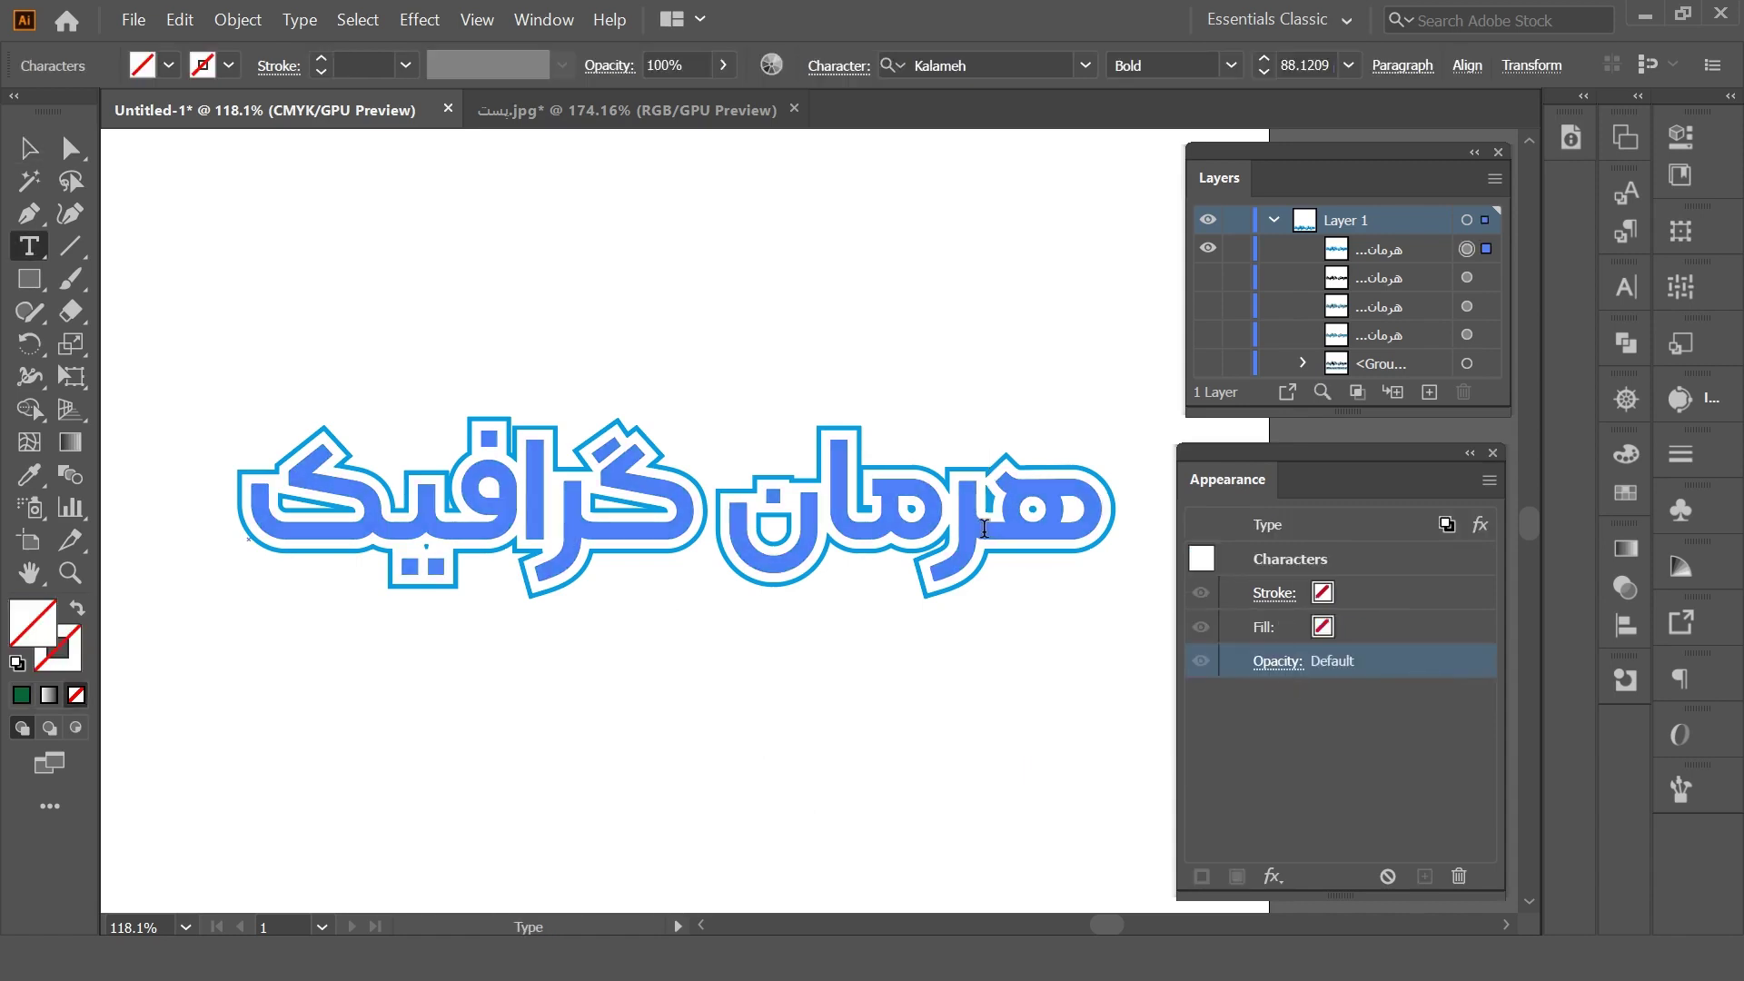
key("Escape")
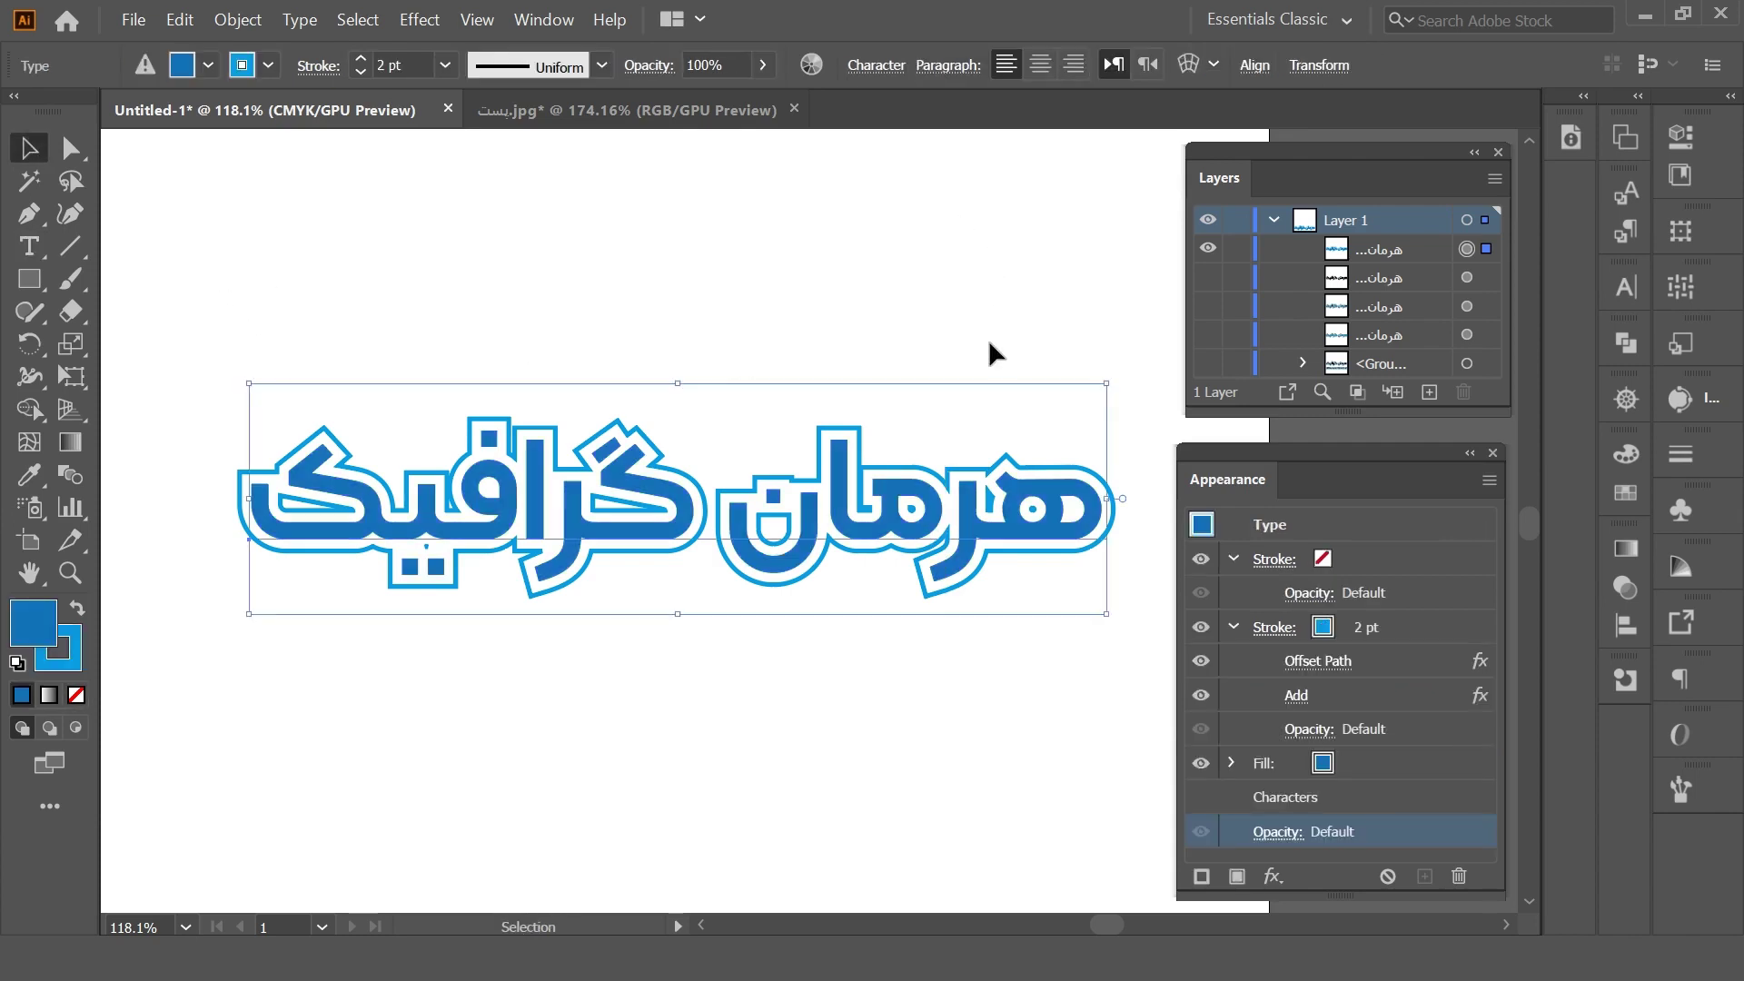
- Change the headline's fill from dark green to deep navy blue
left_click(1323, 763)
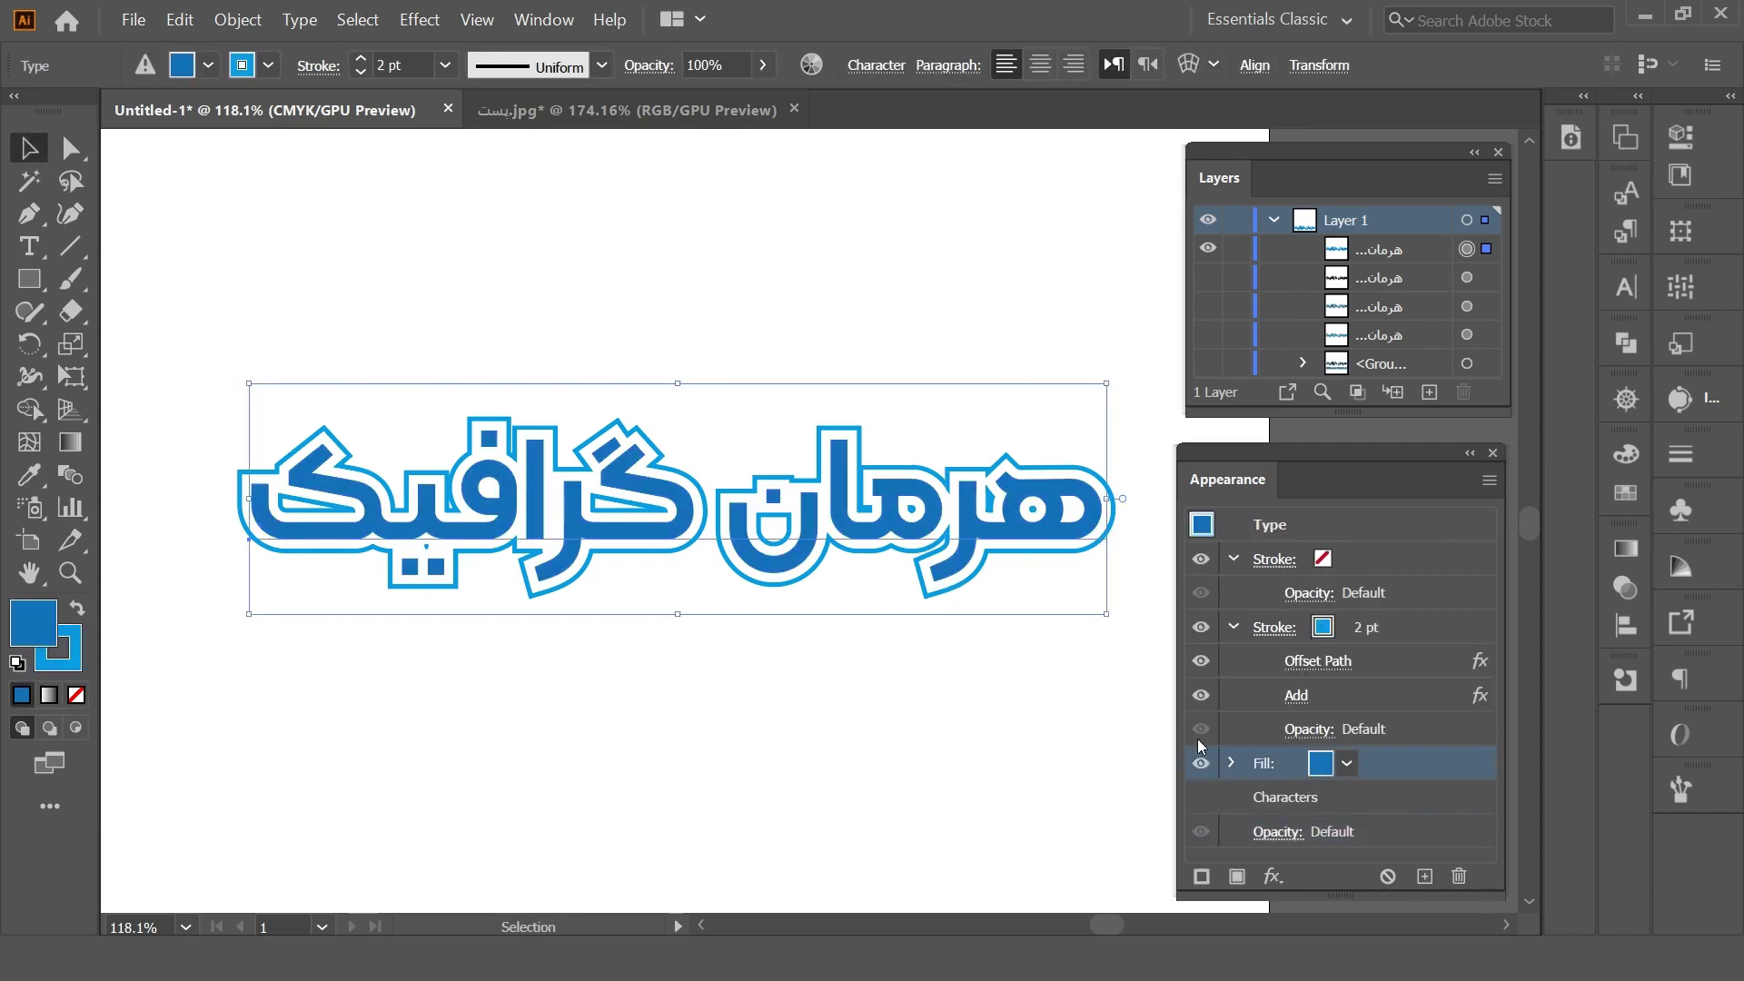
left_click(1320, 764)
left_click(1146, 632)
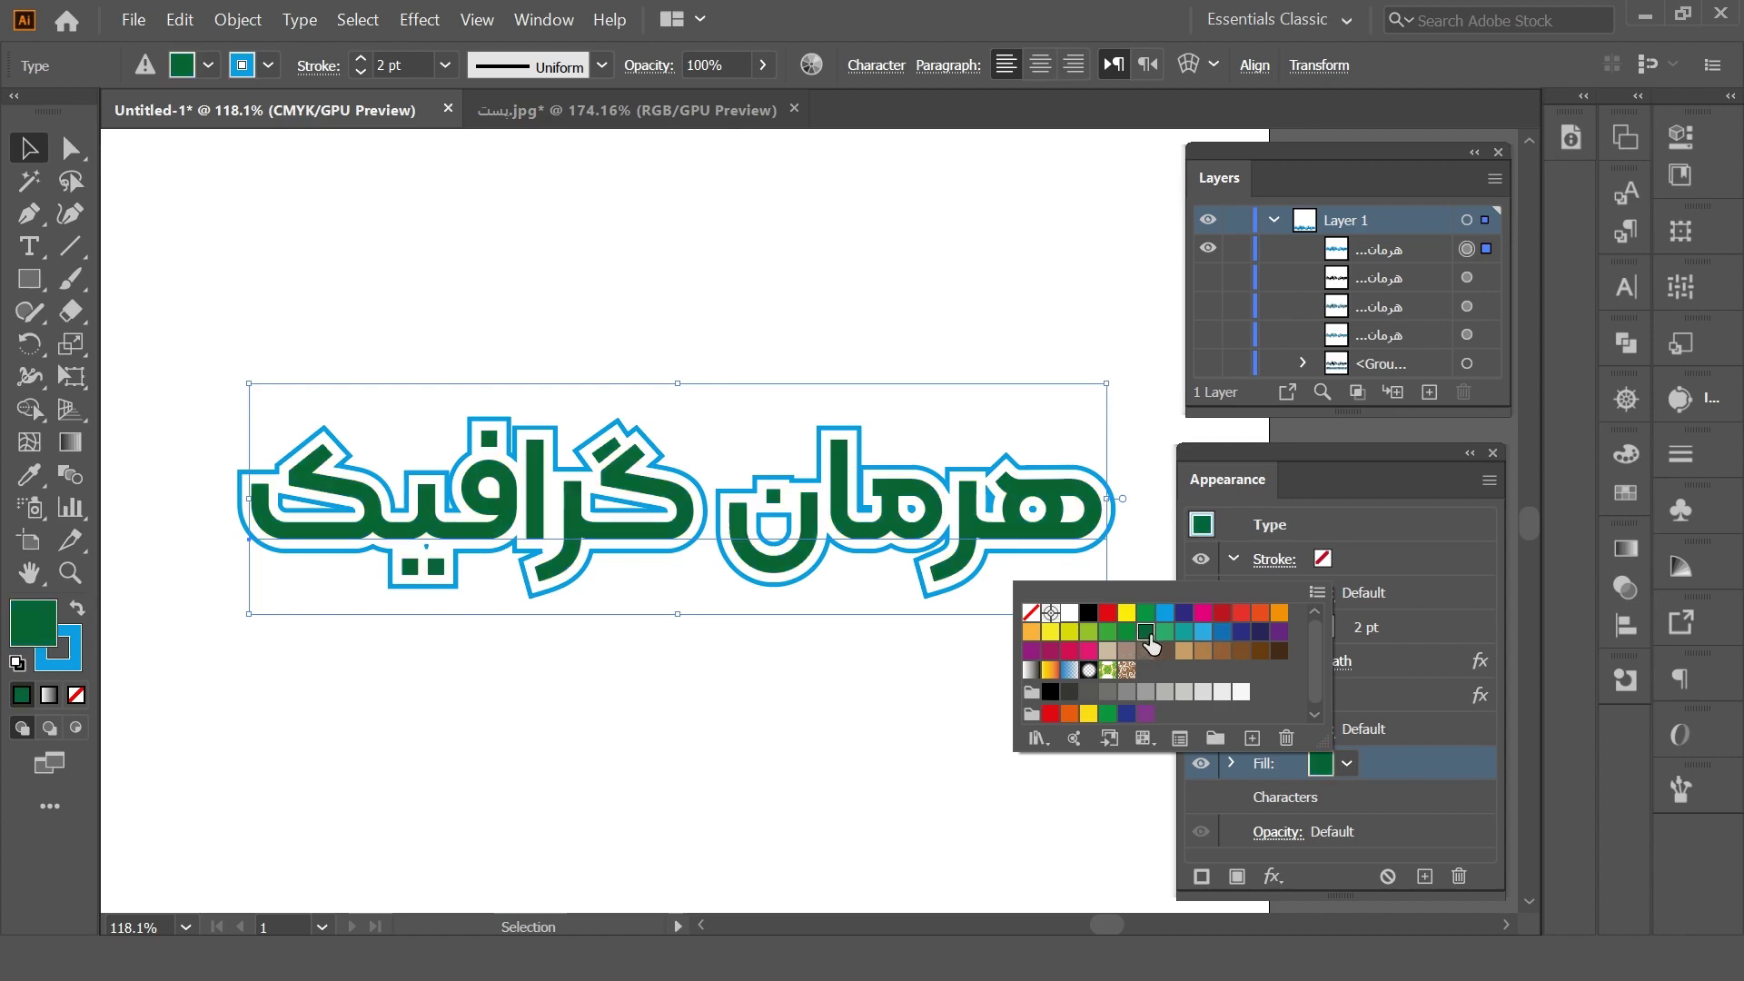
left_click(1221, 632)
key("Escape")
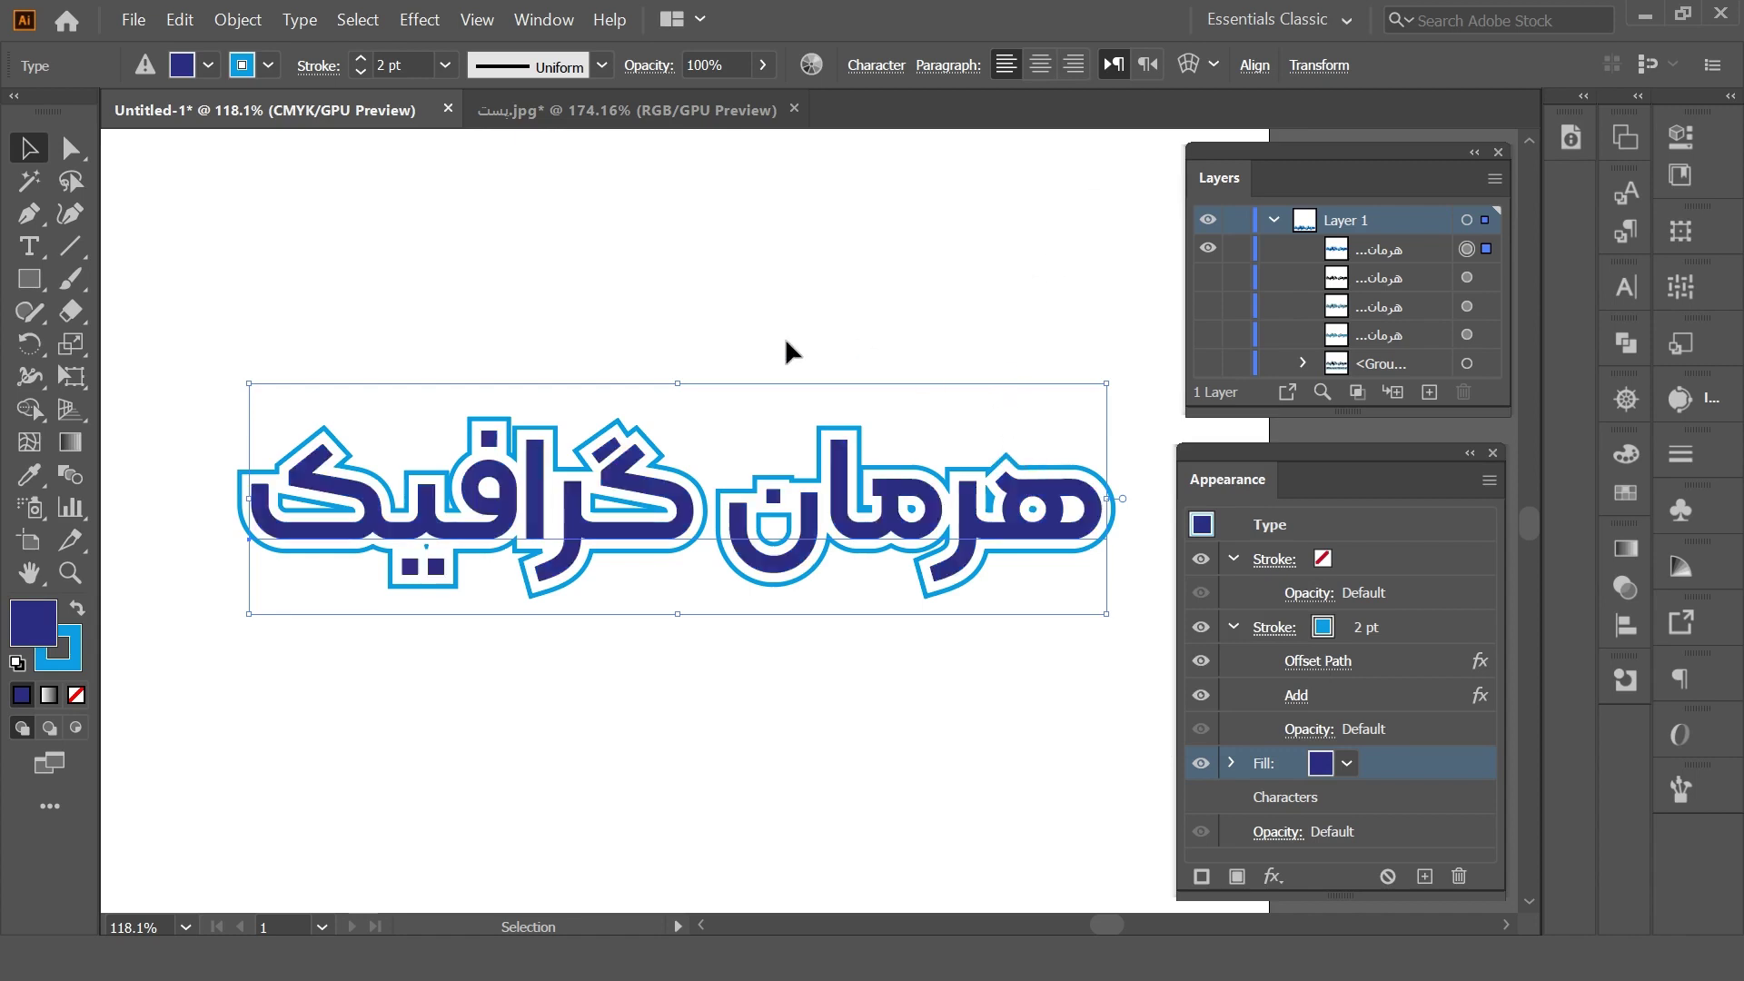
left_click(845, 703)
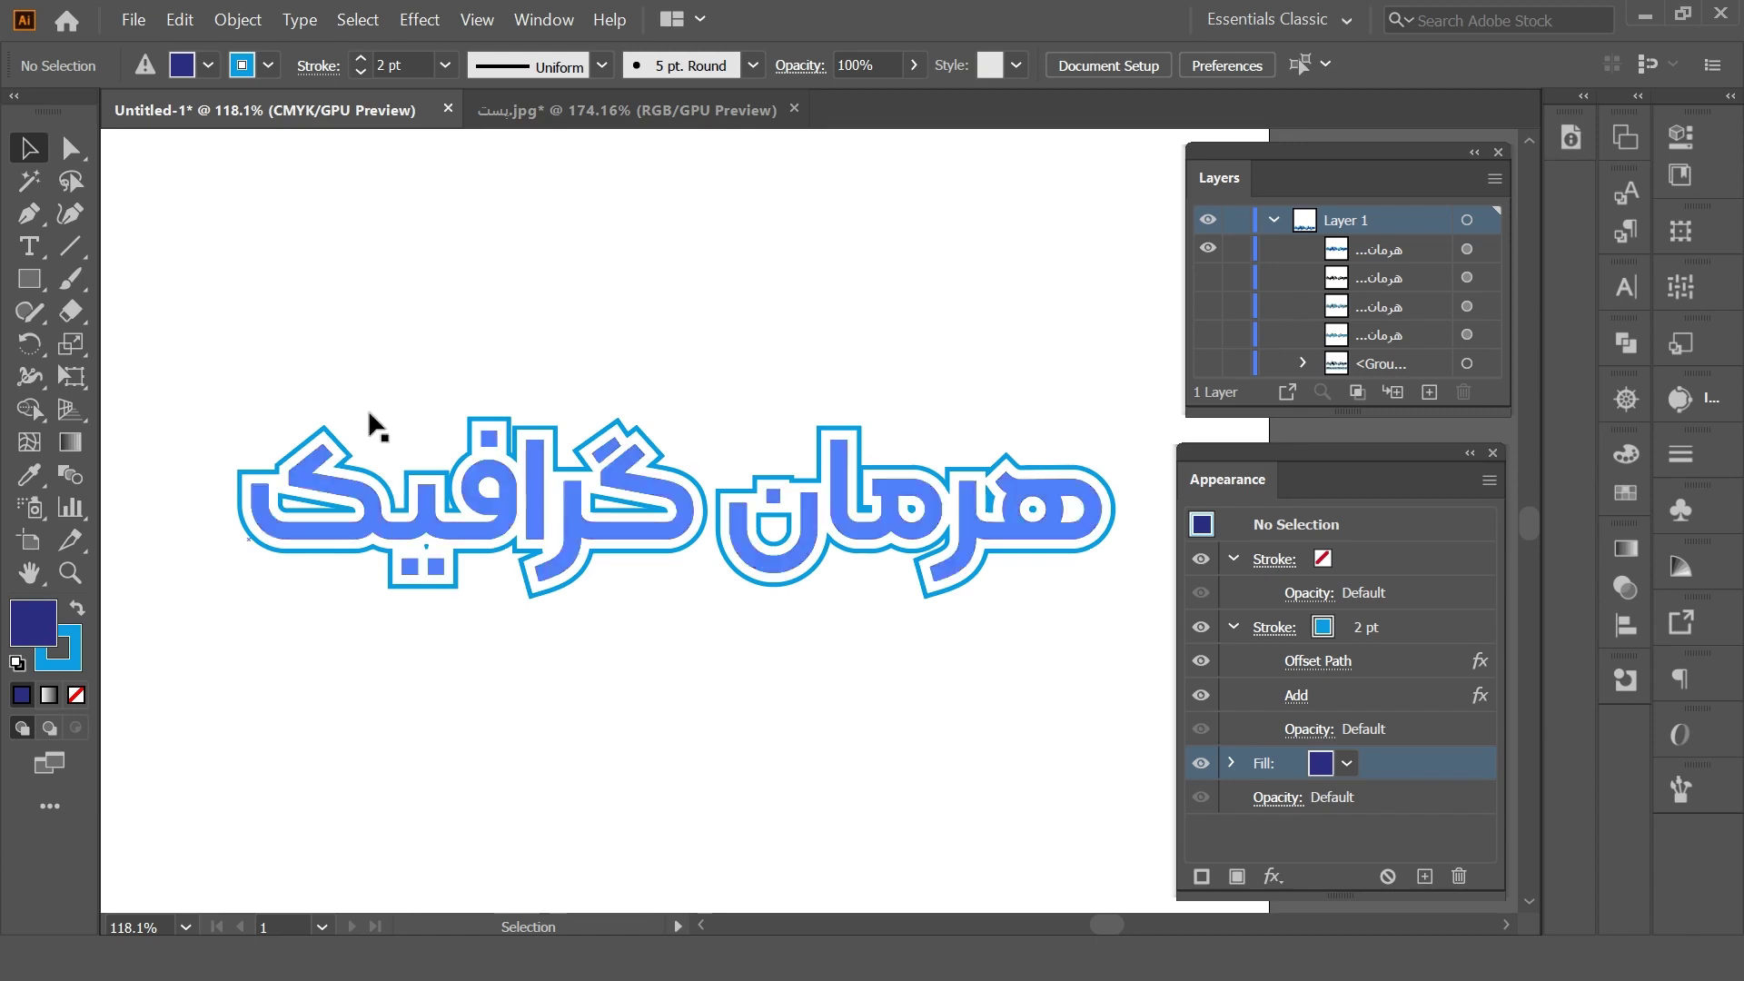
left_click_drag(264, 329, 814, 690)
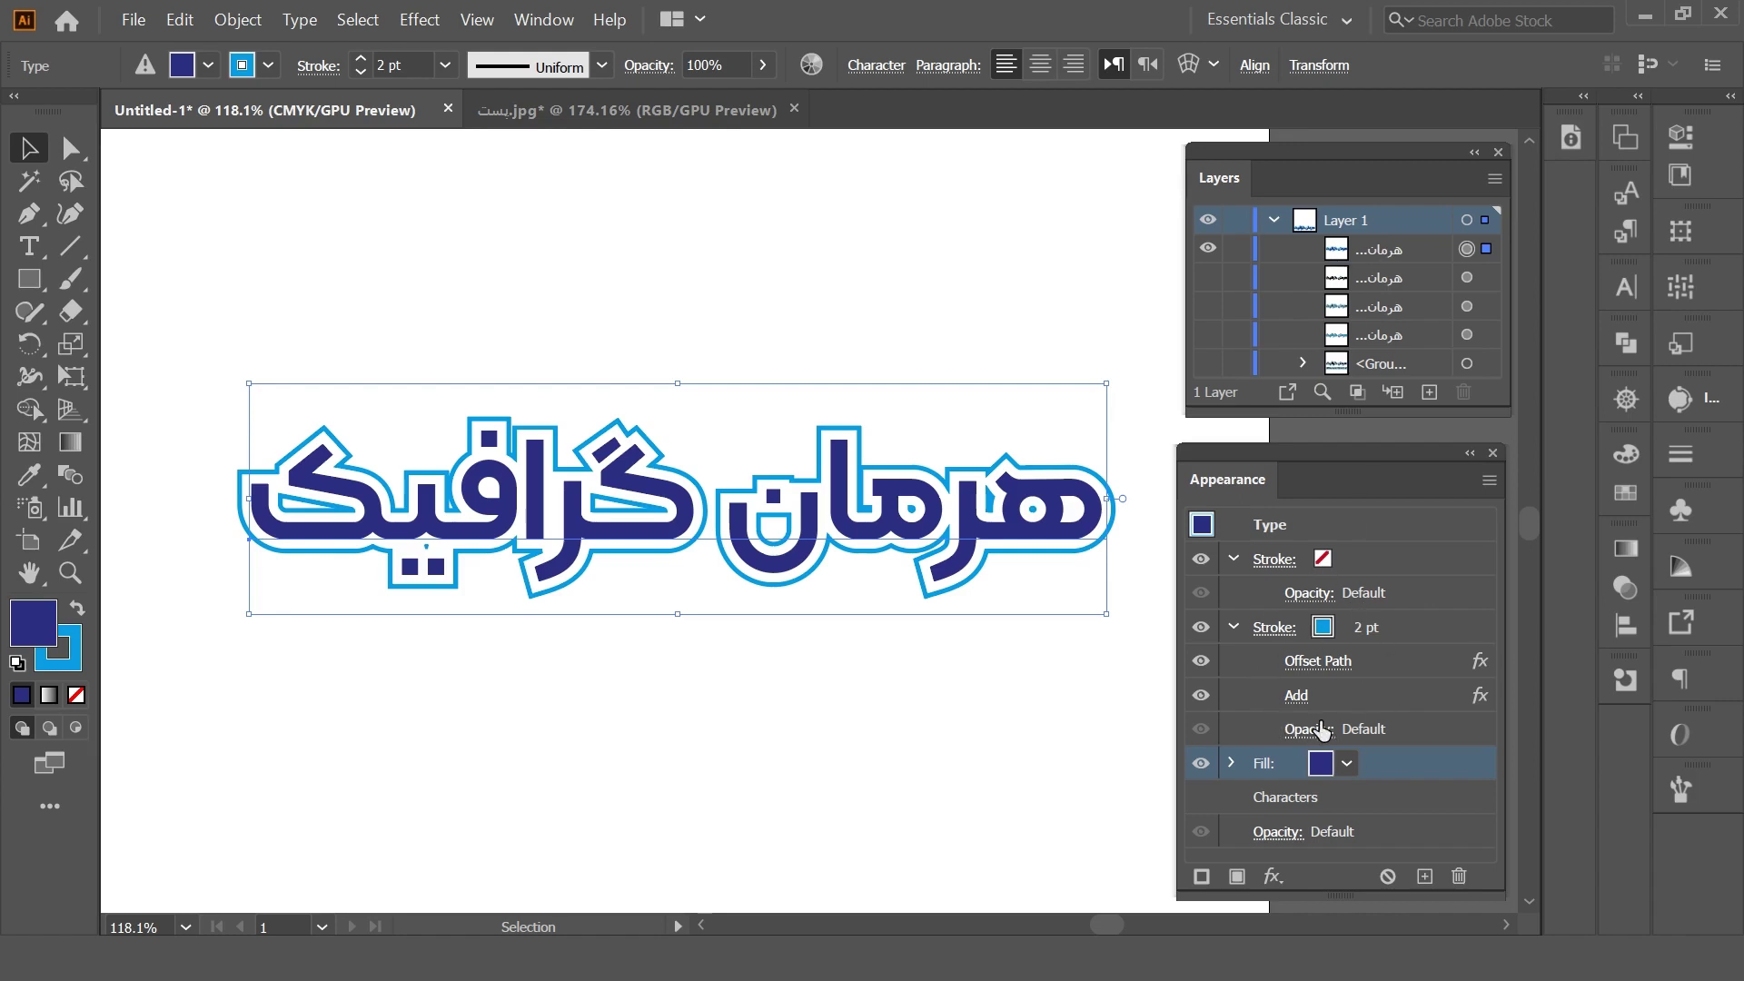
left_click(1232, 627)
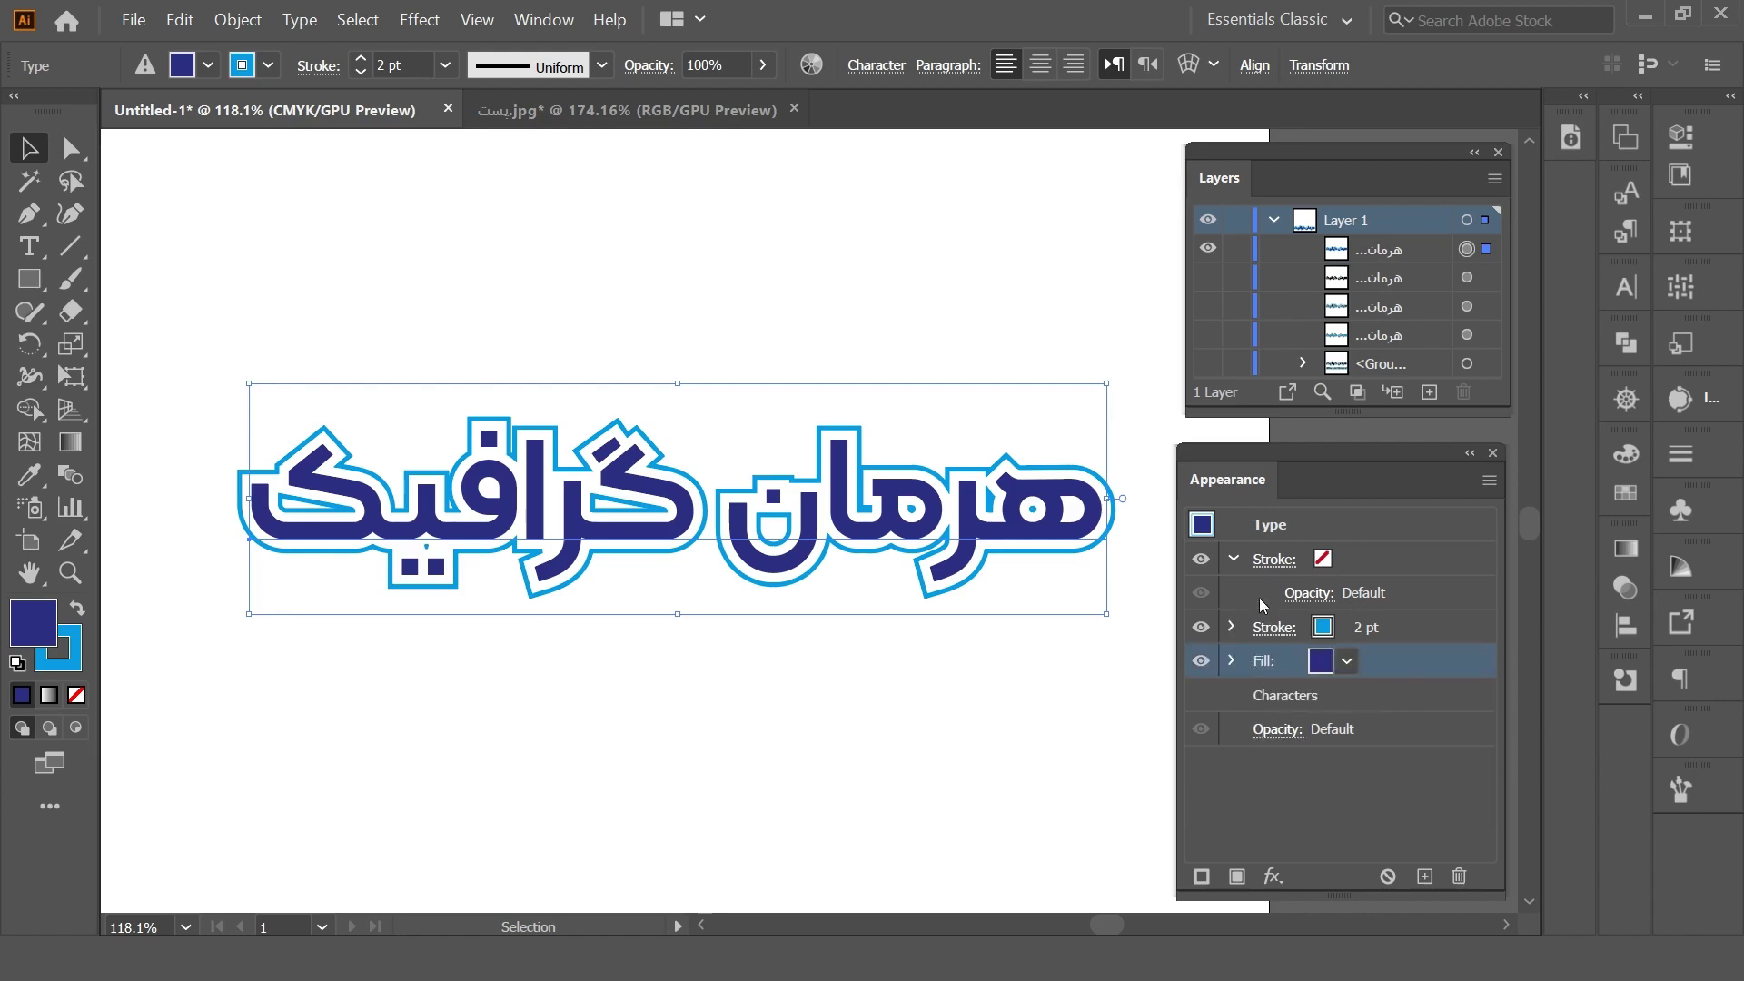
- Expand the headline's appearance and inspect the resulting outline and text sub-layers
left_click(245, 20)
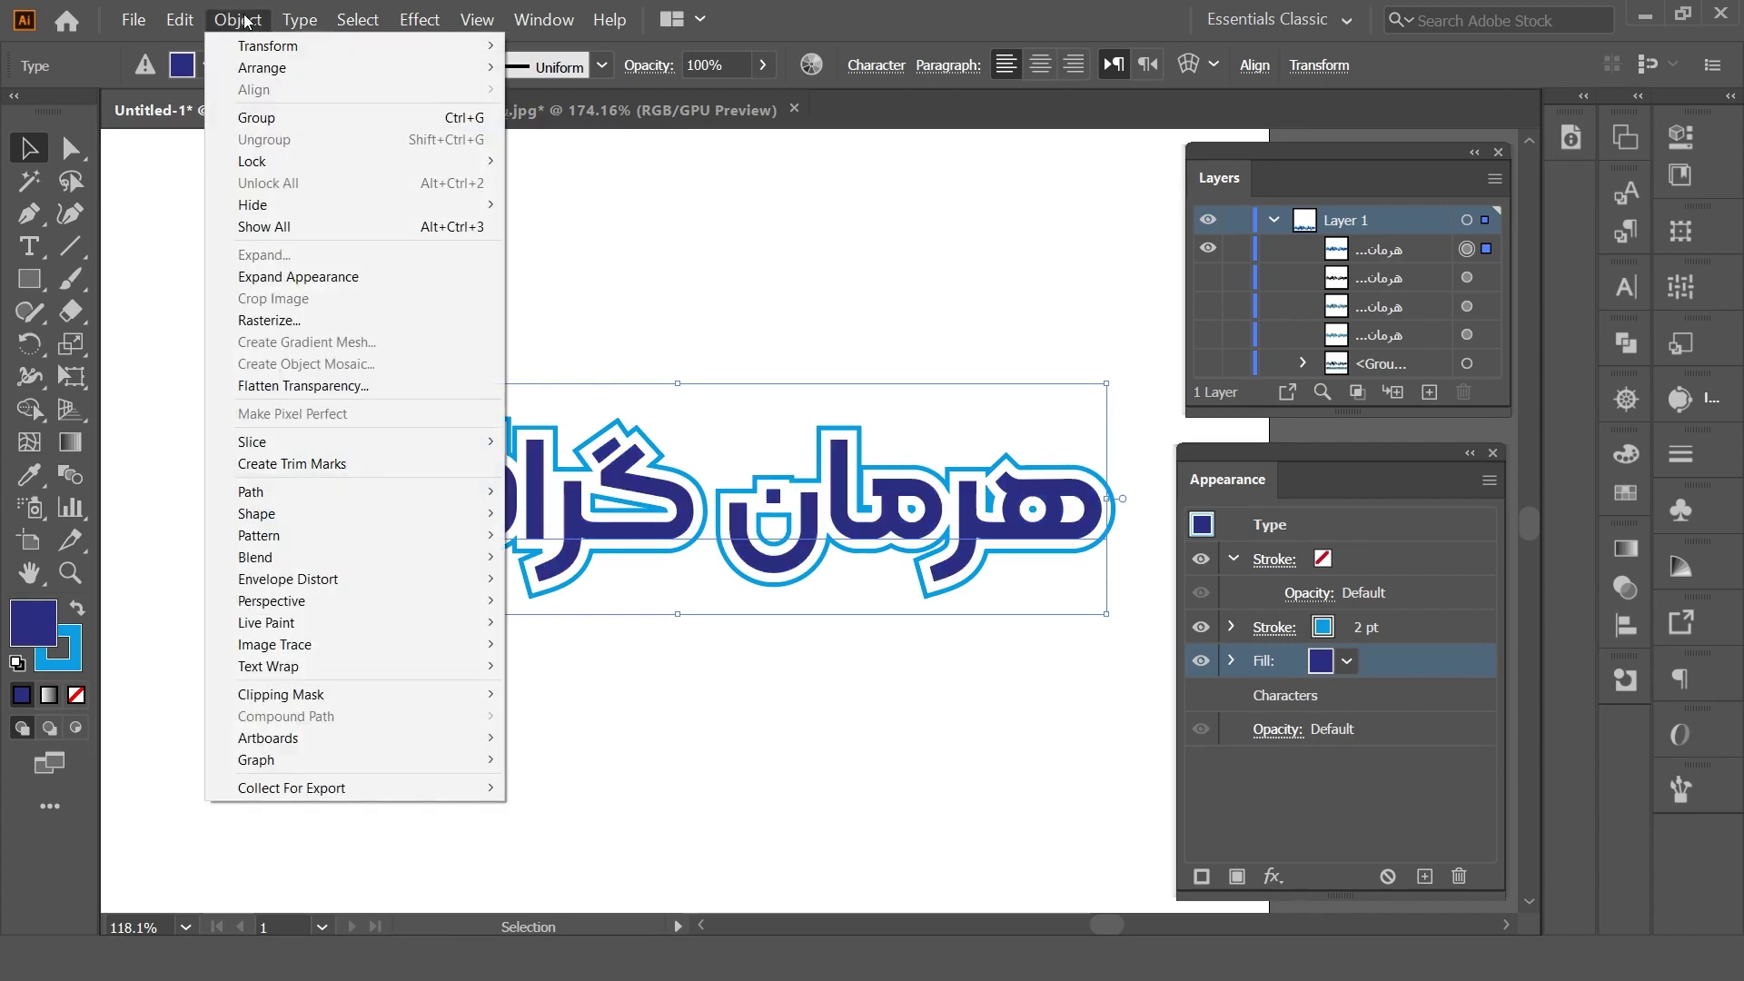
left_click(336, 285)
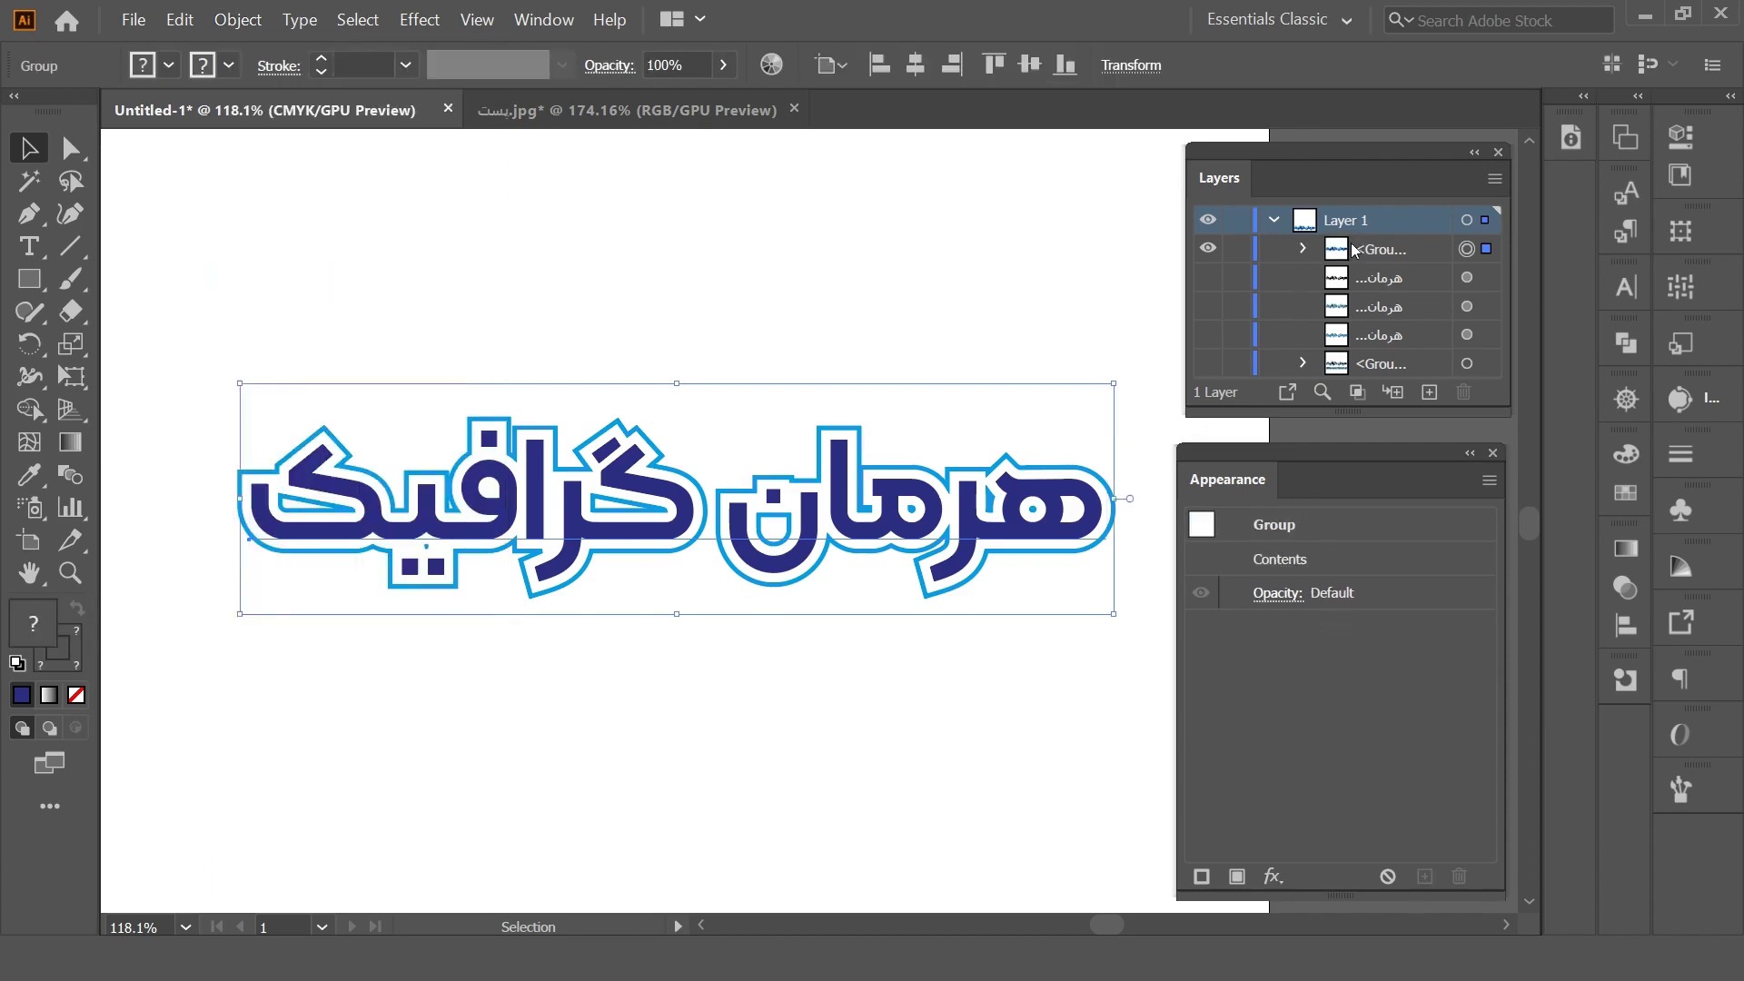
left_click(1302, 249)
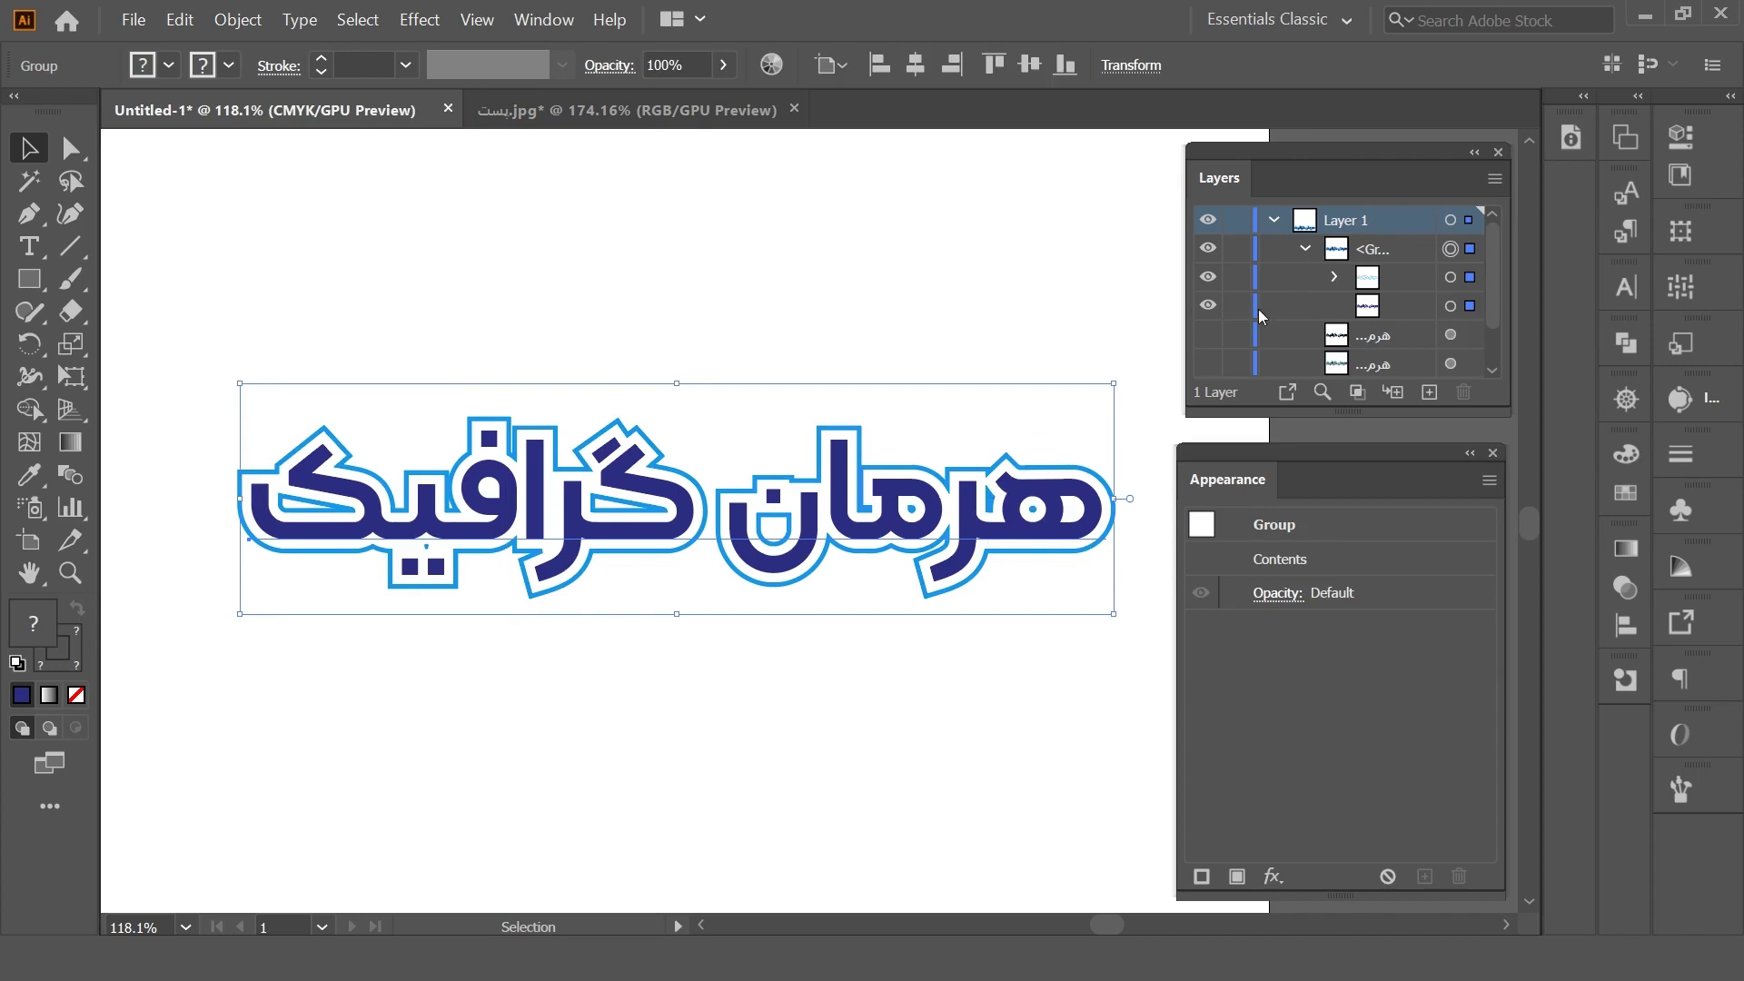
left_click(1208, 277)
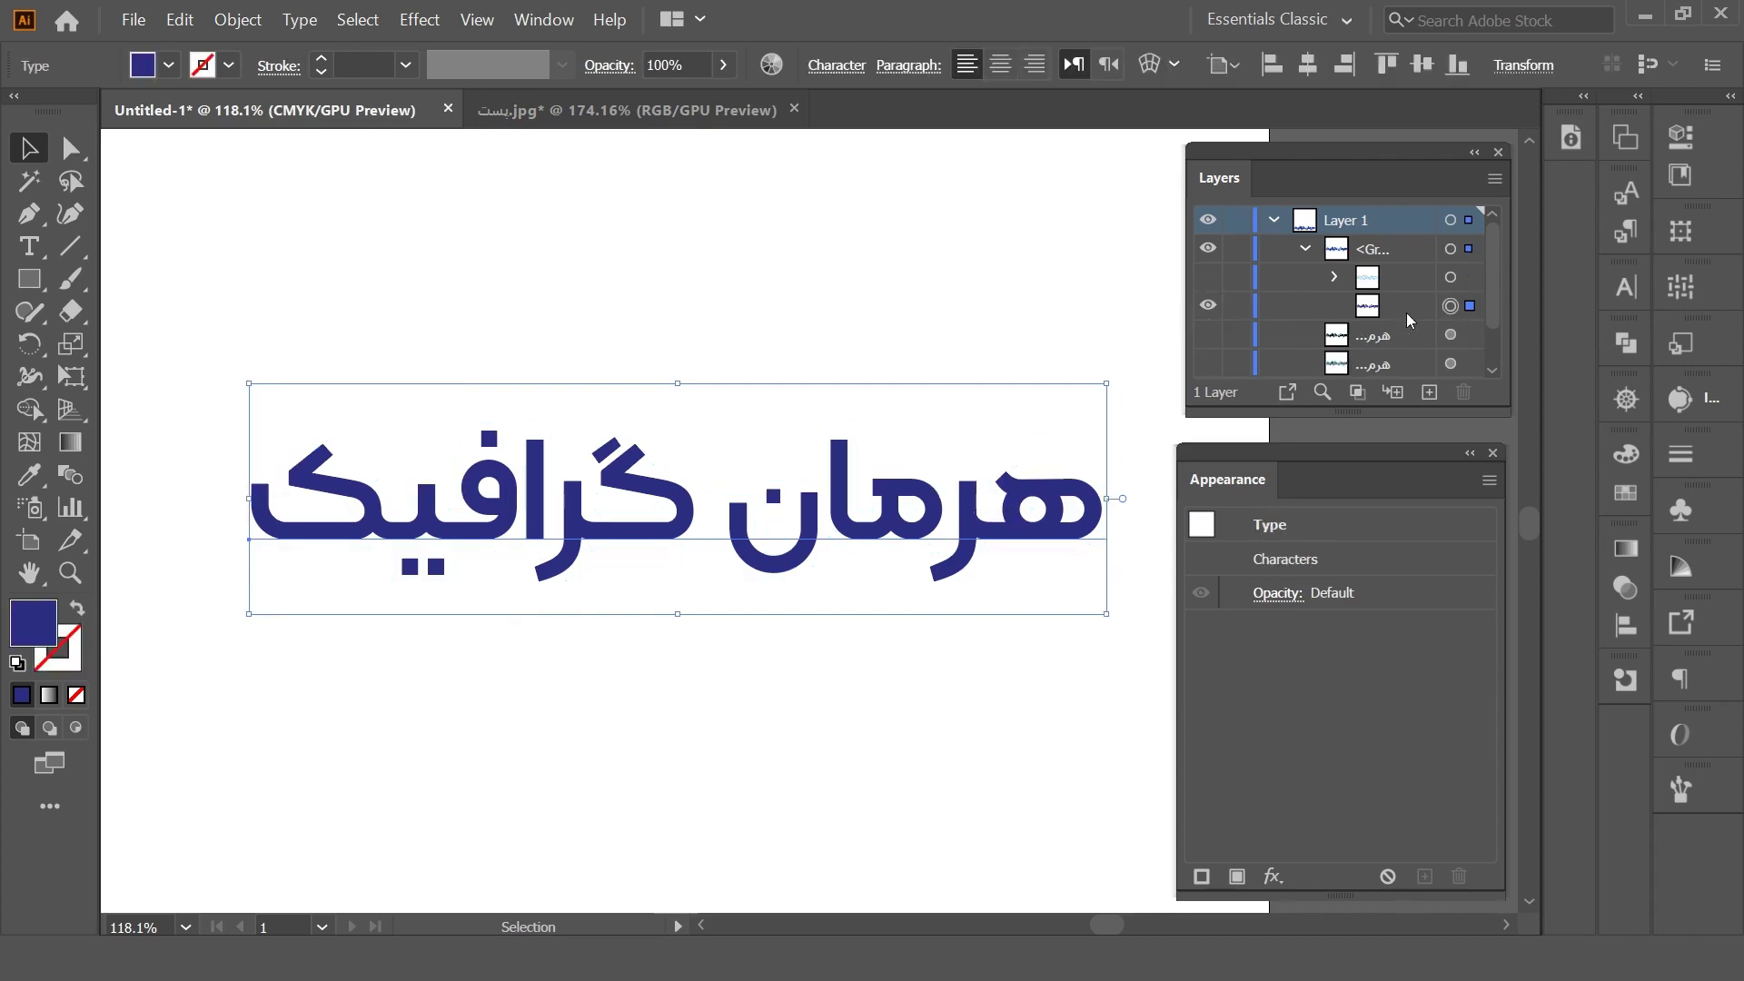
left_click(1208, 277)
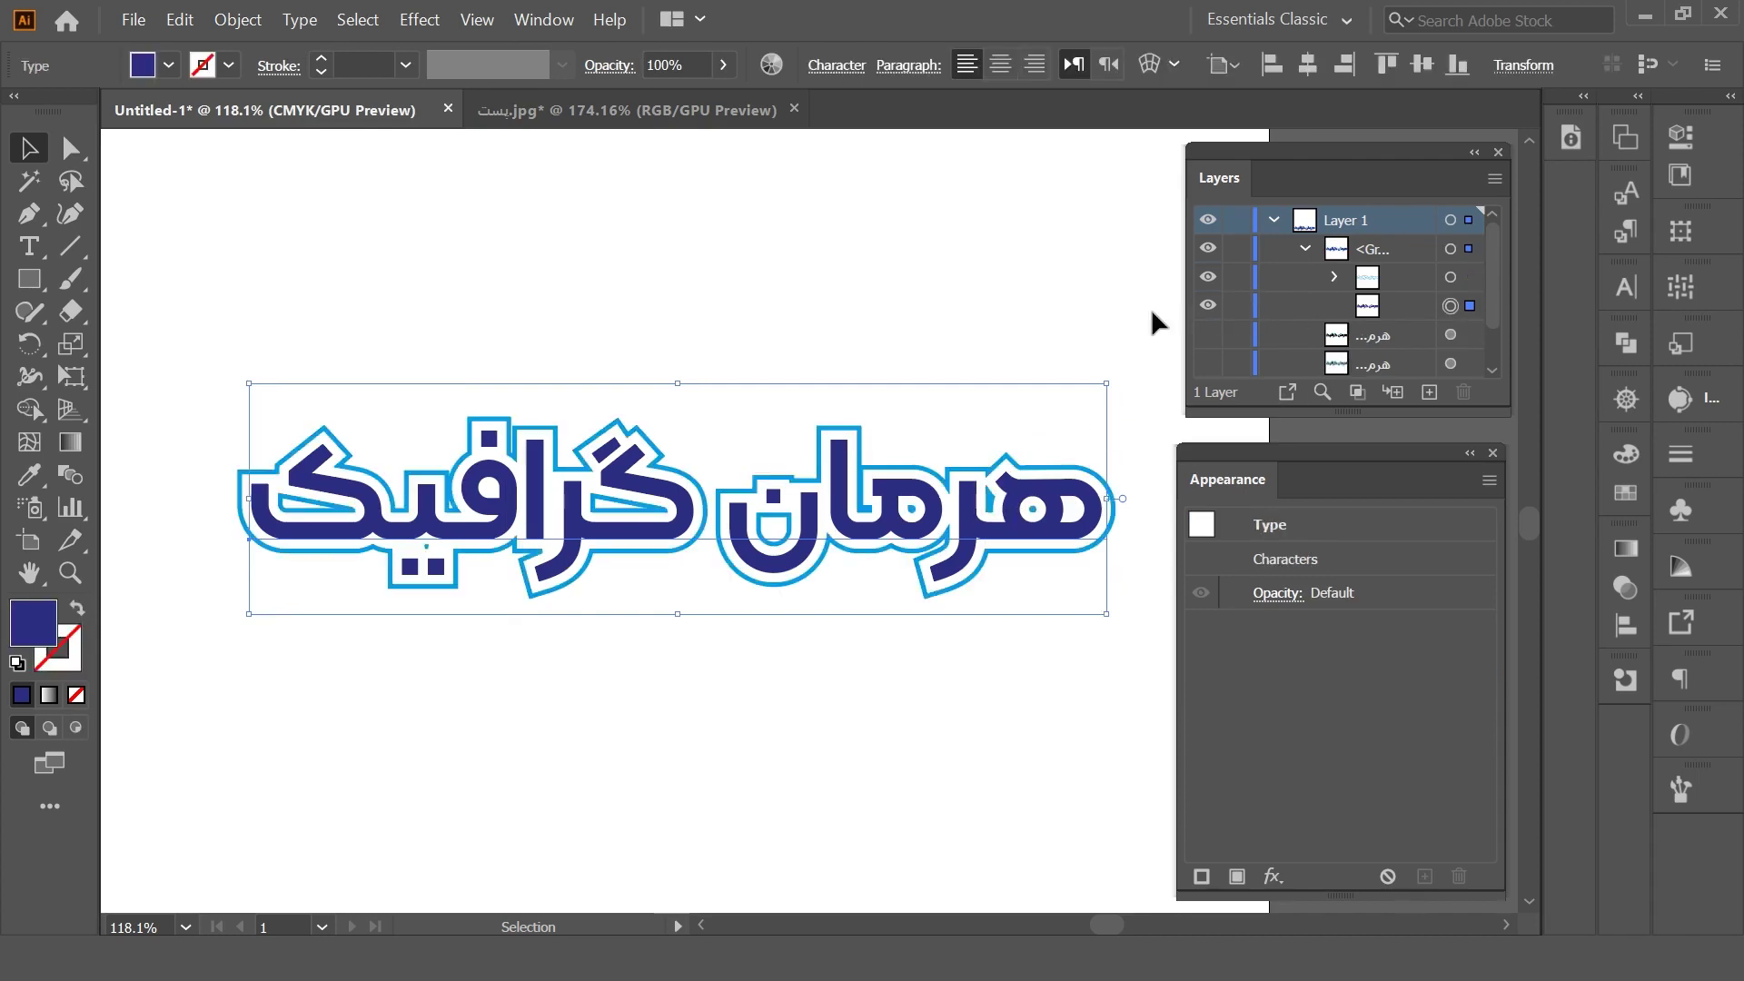
left_click(1335, 277)
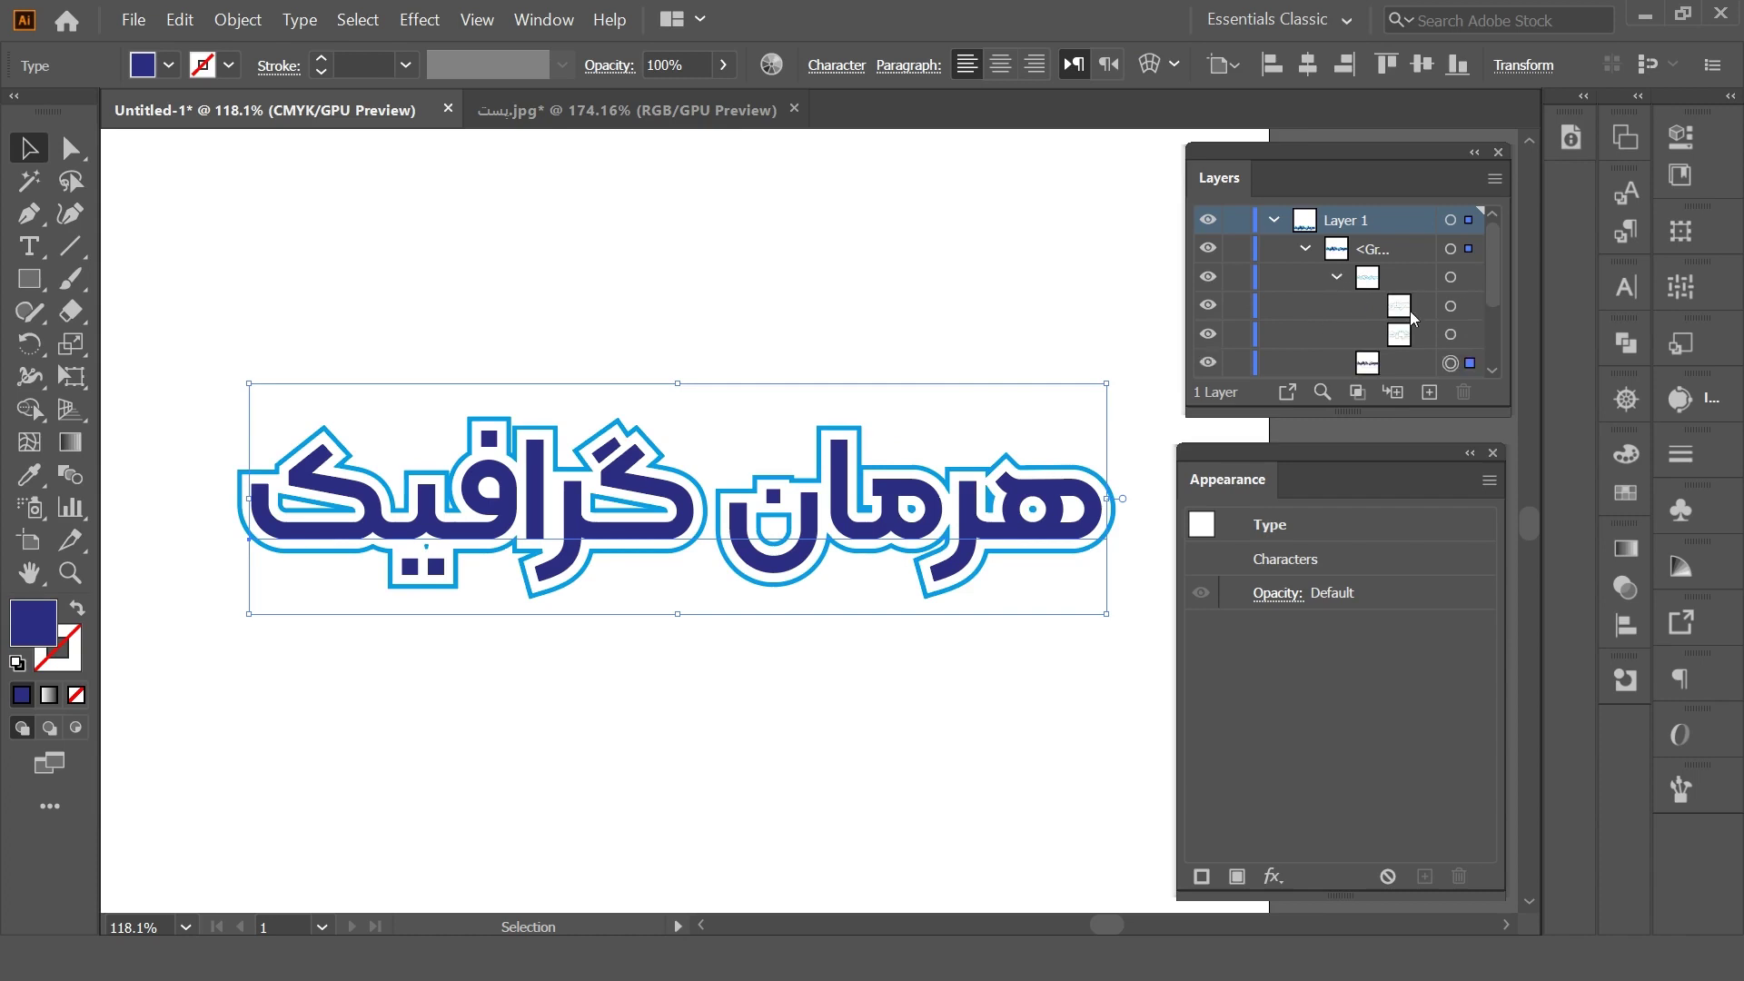
- Select each word's outline, test and undo an erase on the ن, then select both outlines
left_click(1468, 307)
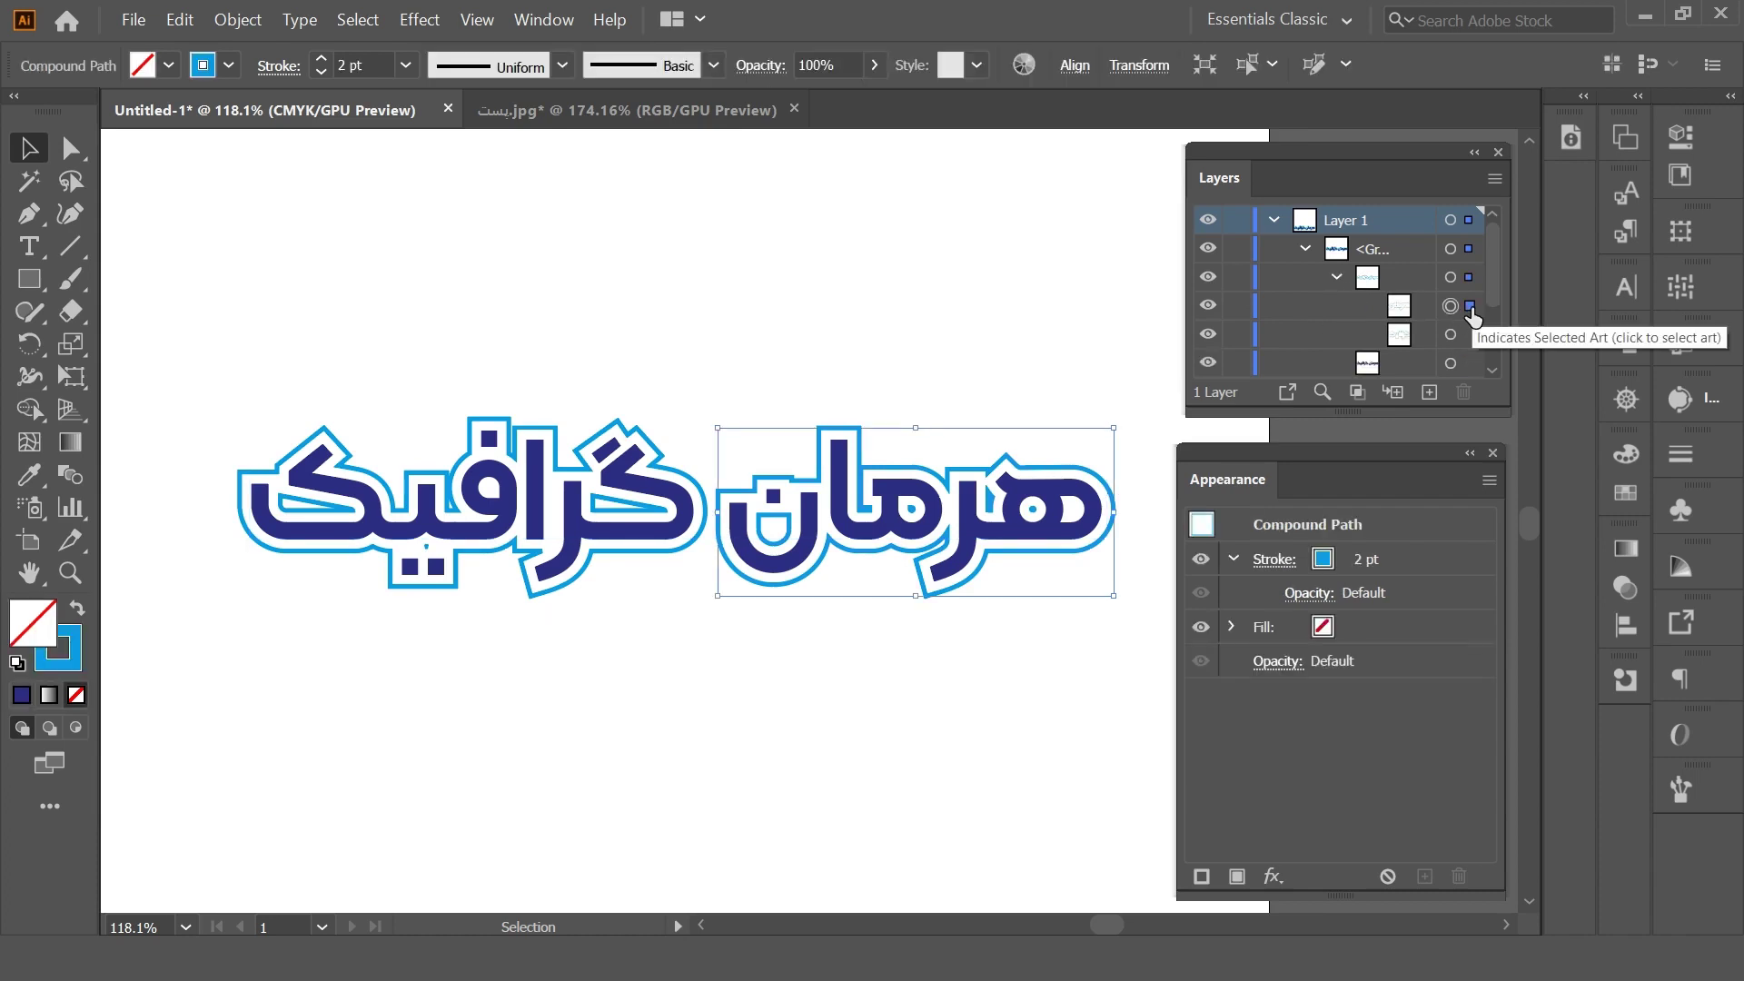
left_click(1469, 335)
left_click(1469, 307)
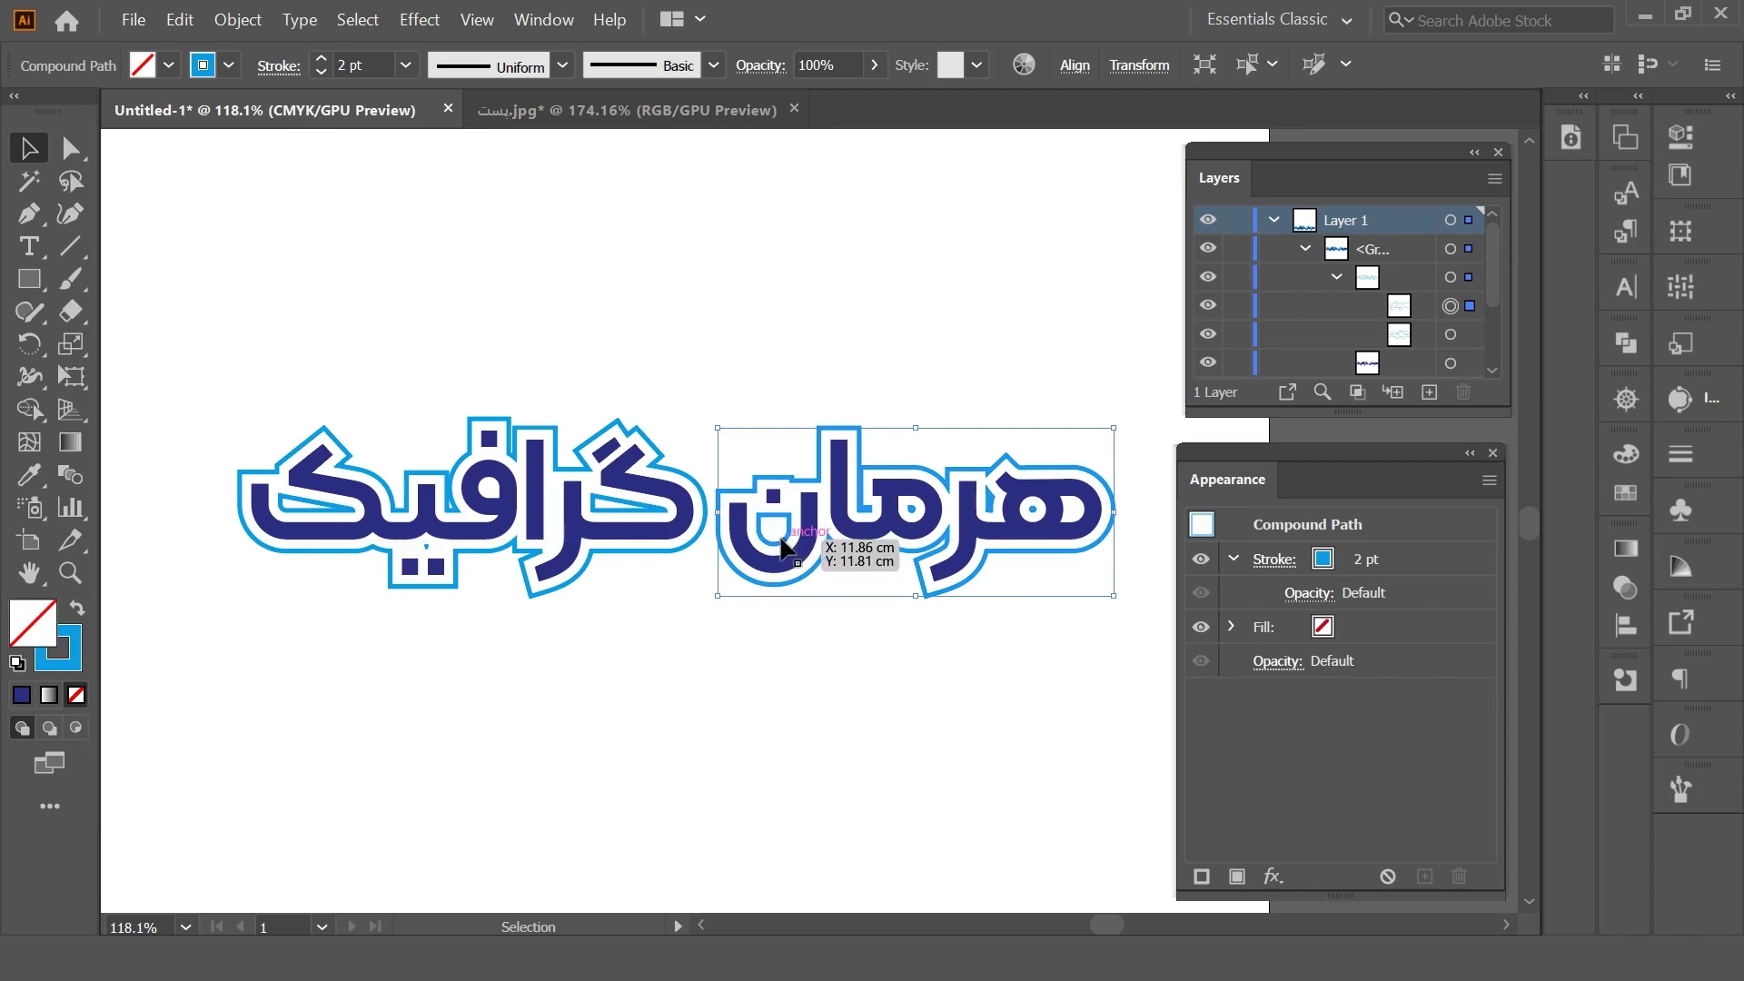
left_click(70, 311)
mouse_move(727, 522)
left_mouse_down()
mouse_move(795, 517)
mouse_move(761, 527)
mouse_move(777, 525)
left_mouse_up()
key("ctrl+z")
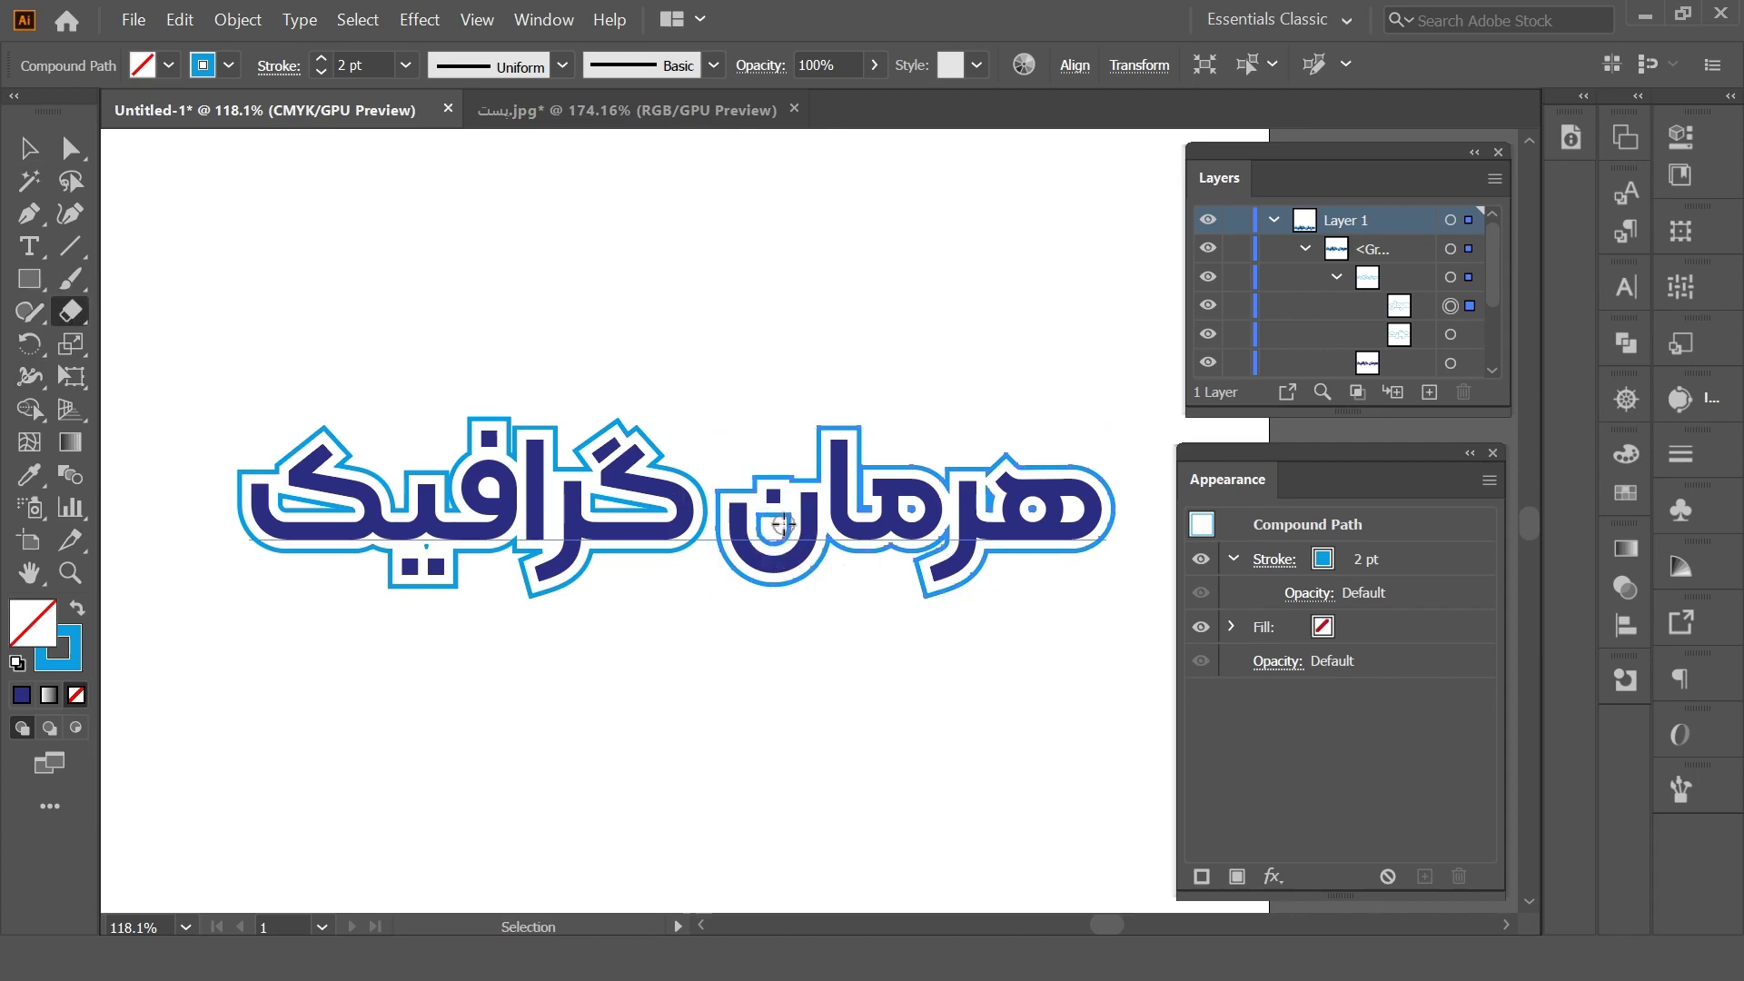
left_click(29, 147)
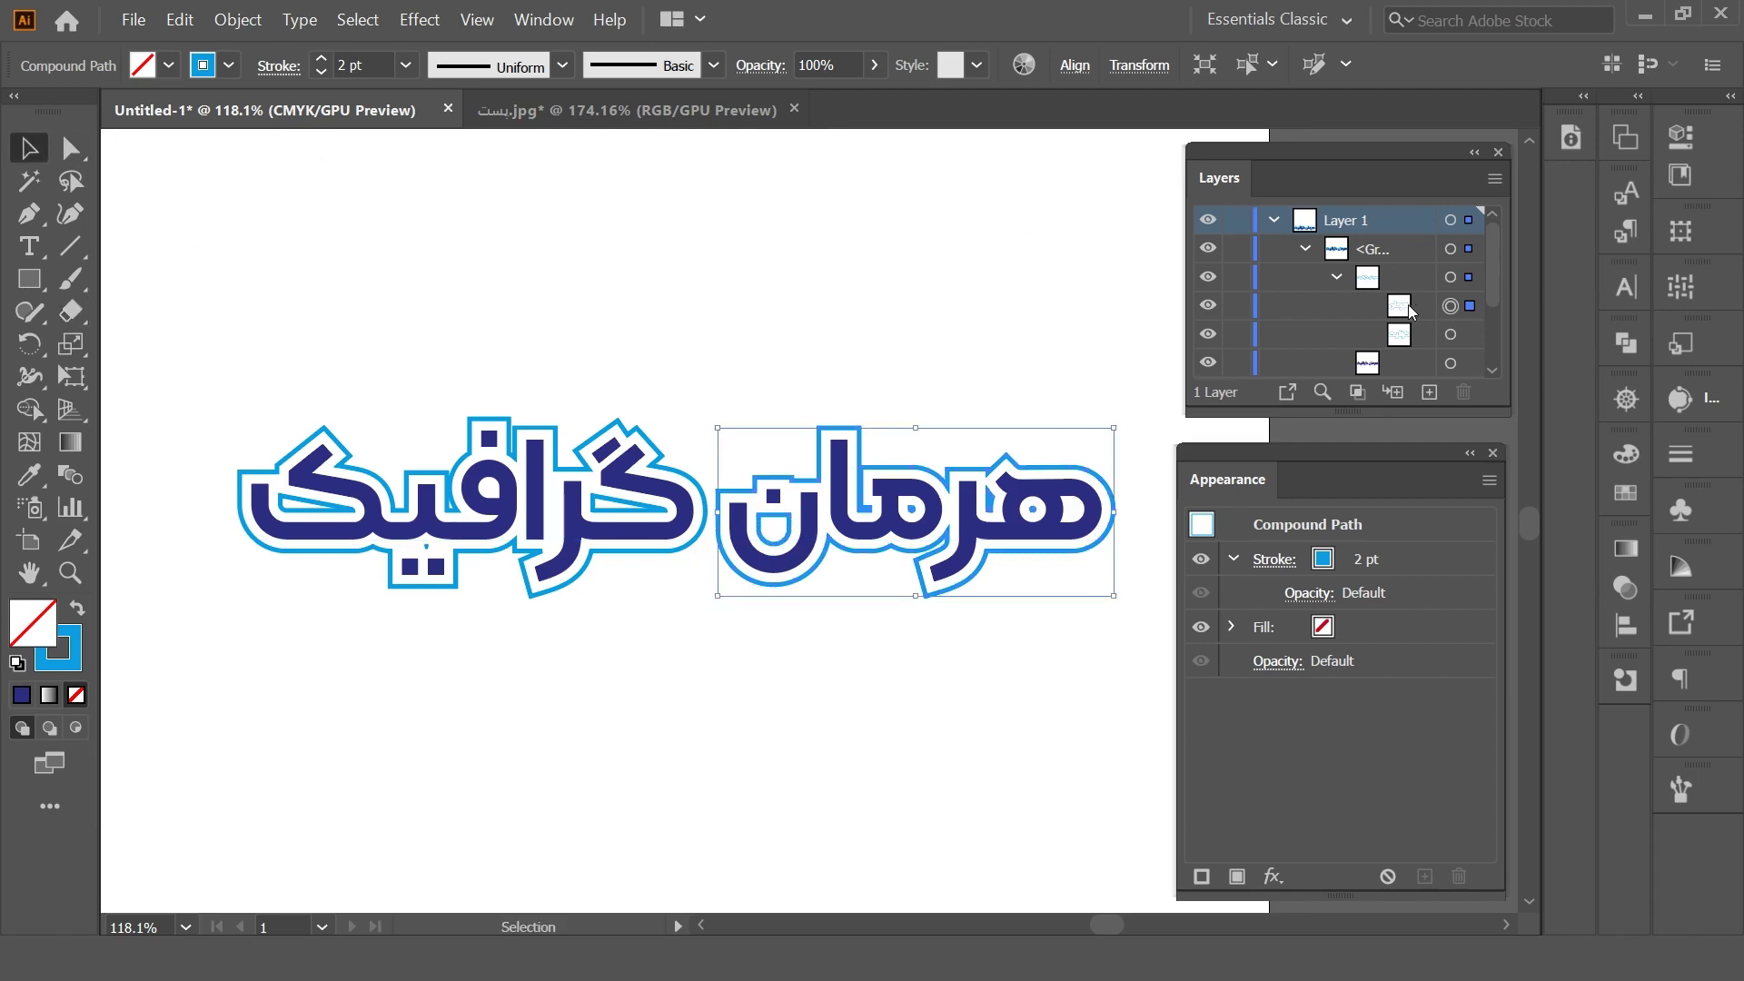
left_click(1465, 277)
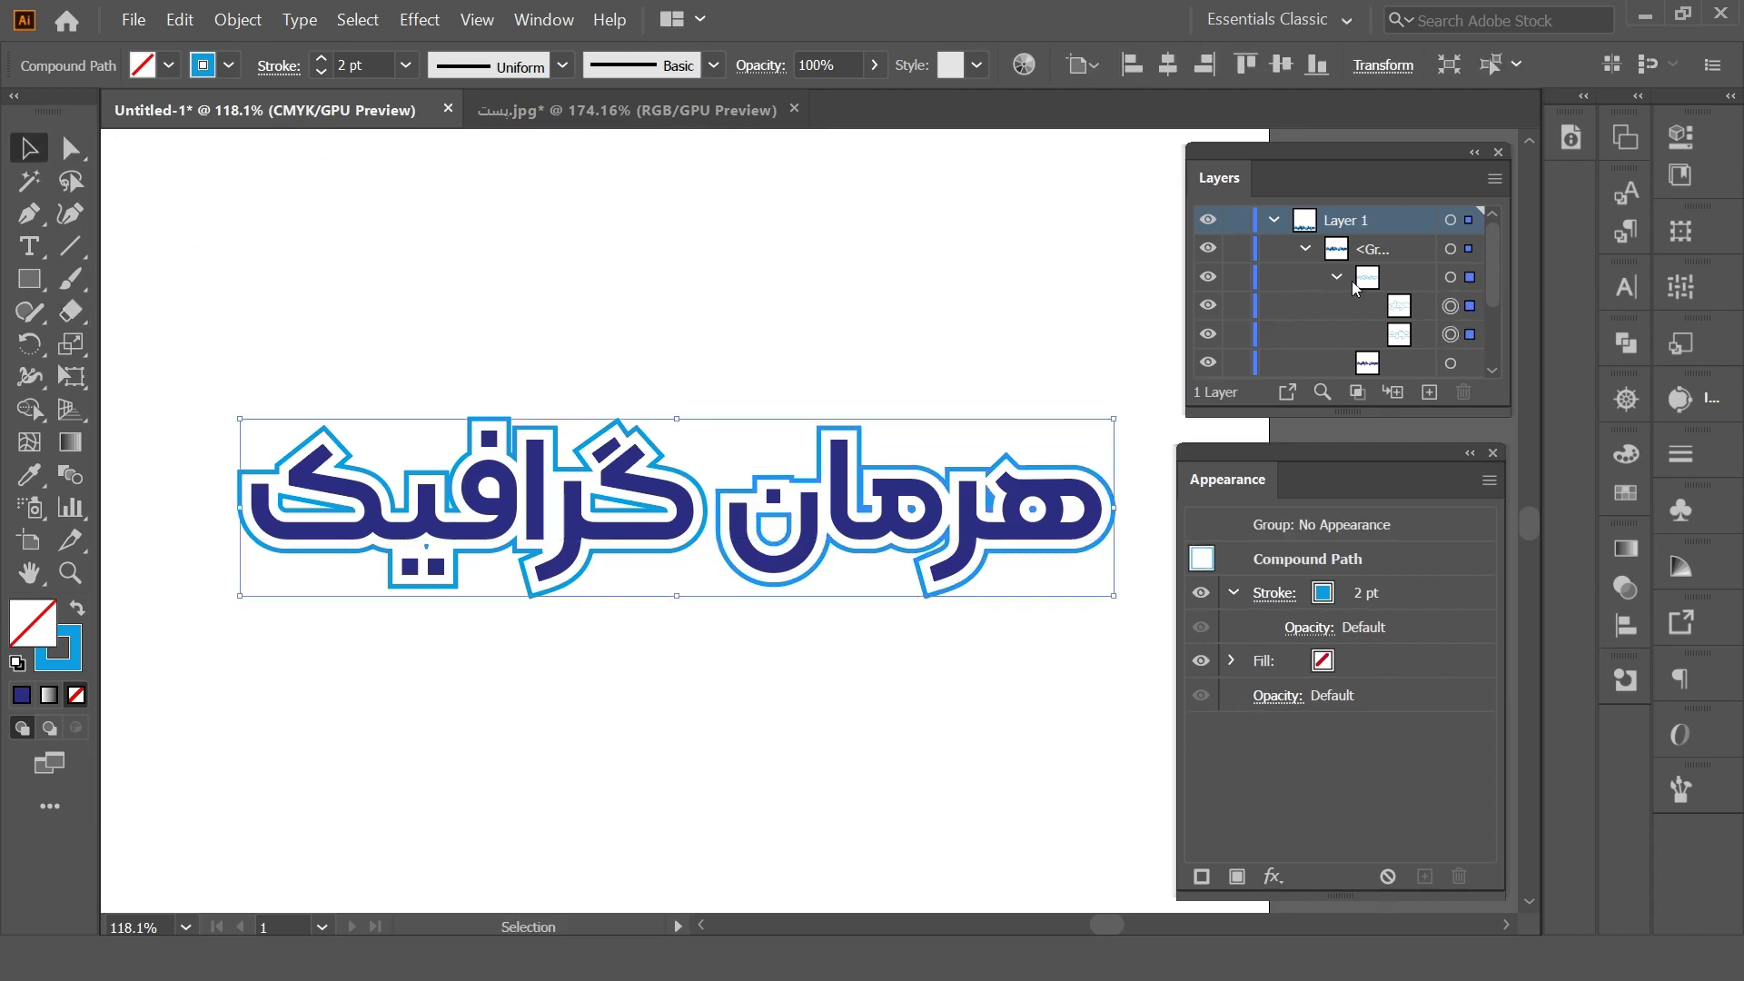
- Expand both cyan outline strokes into filled shapes with Fill and Stroke checked
left_click(1304, 250)
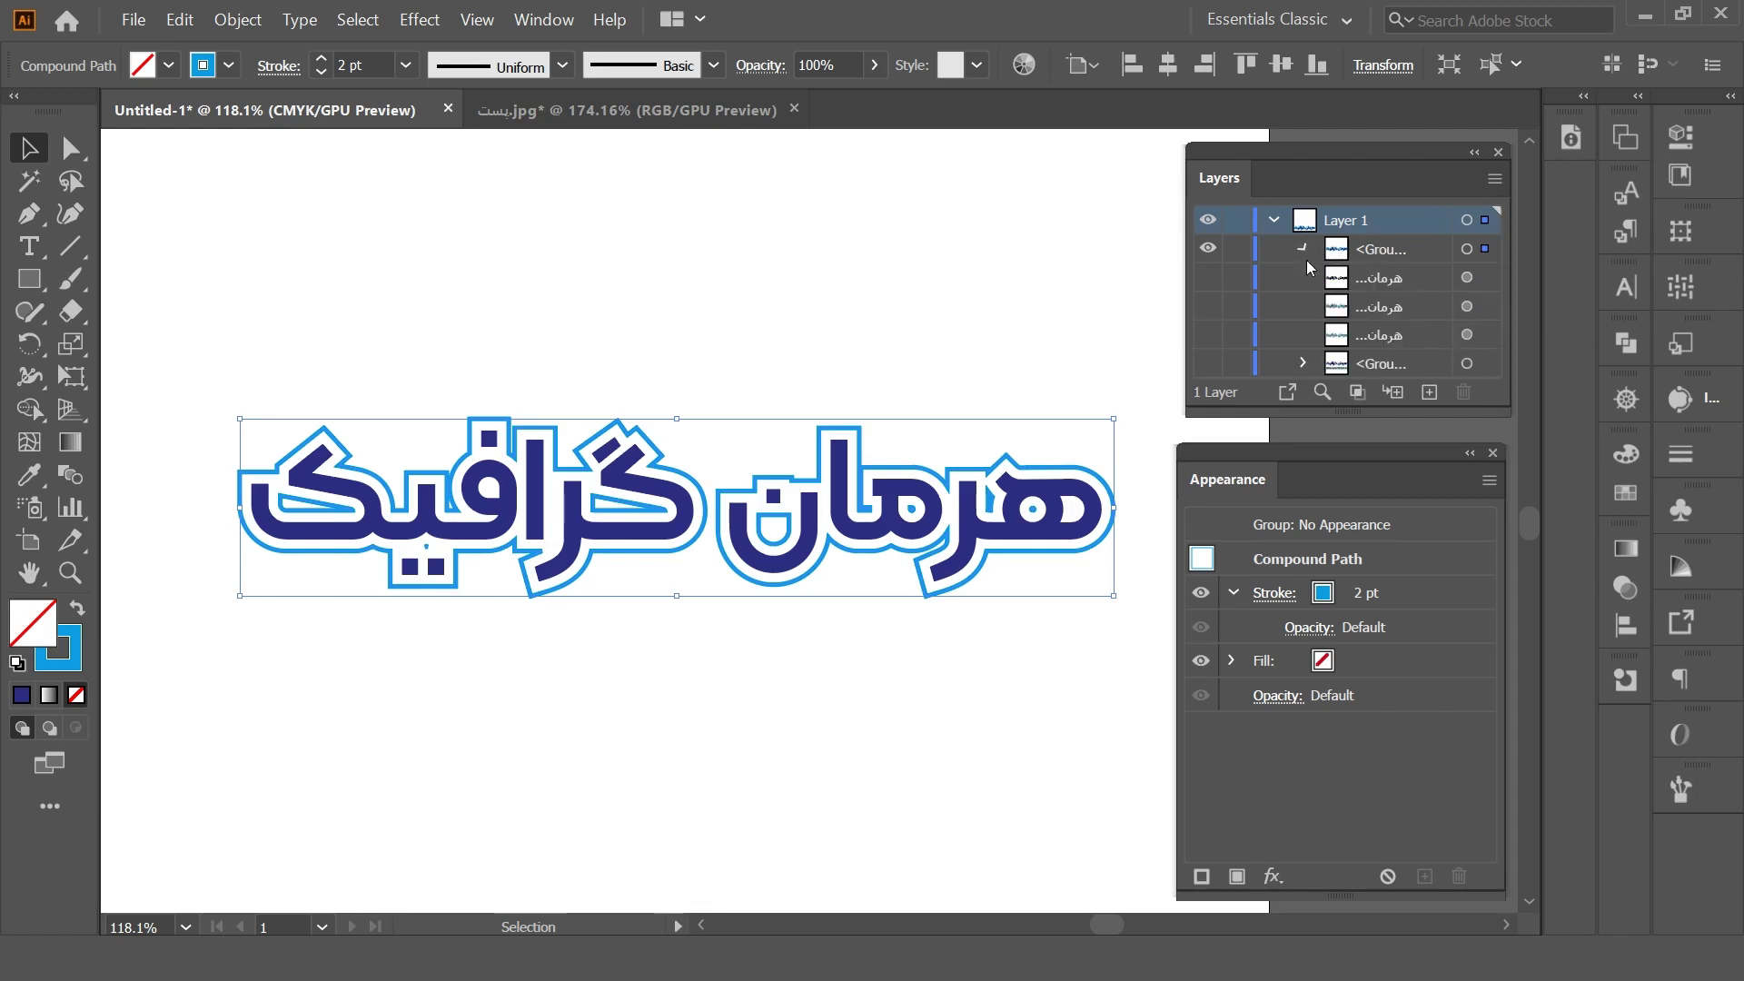
left_click(1337, 277)
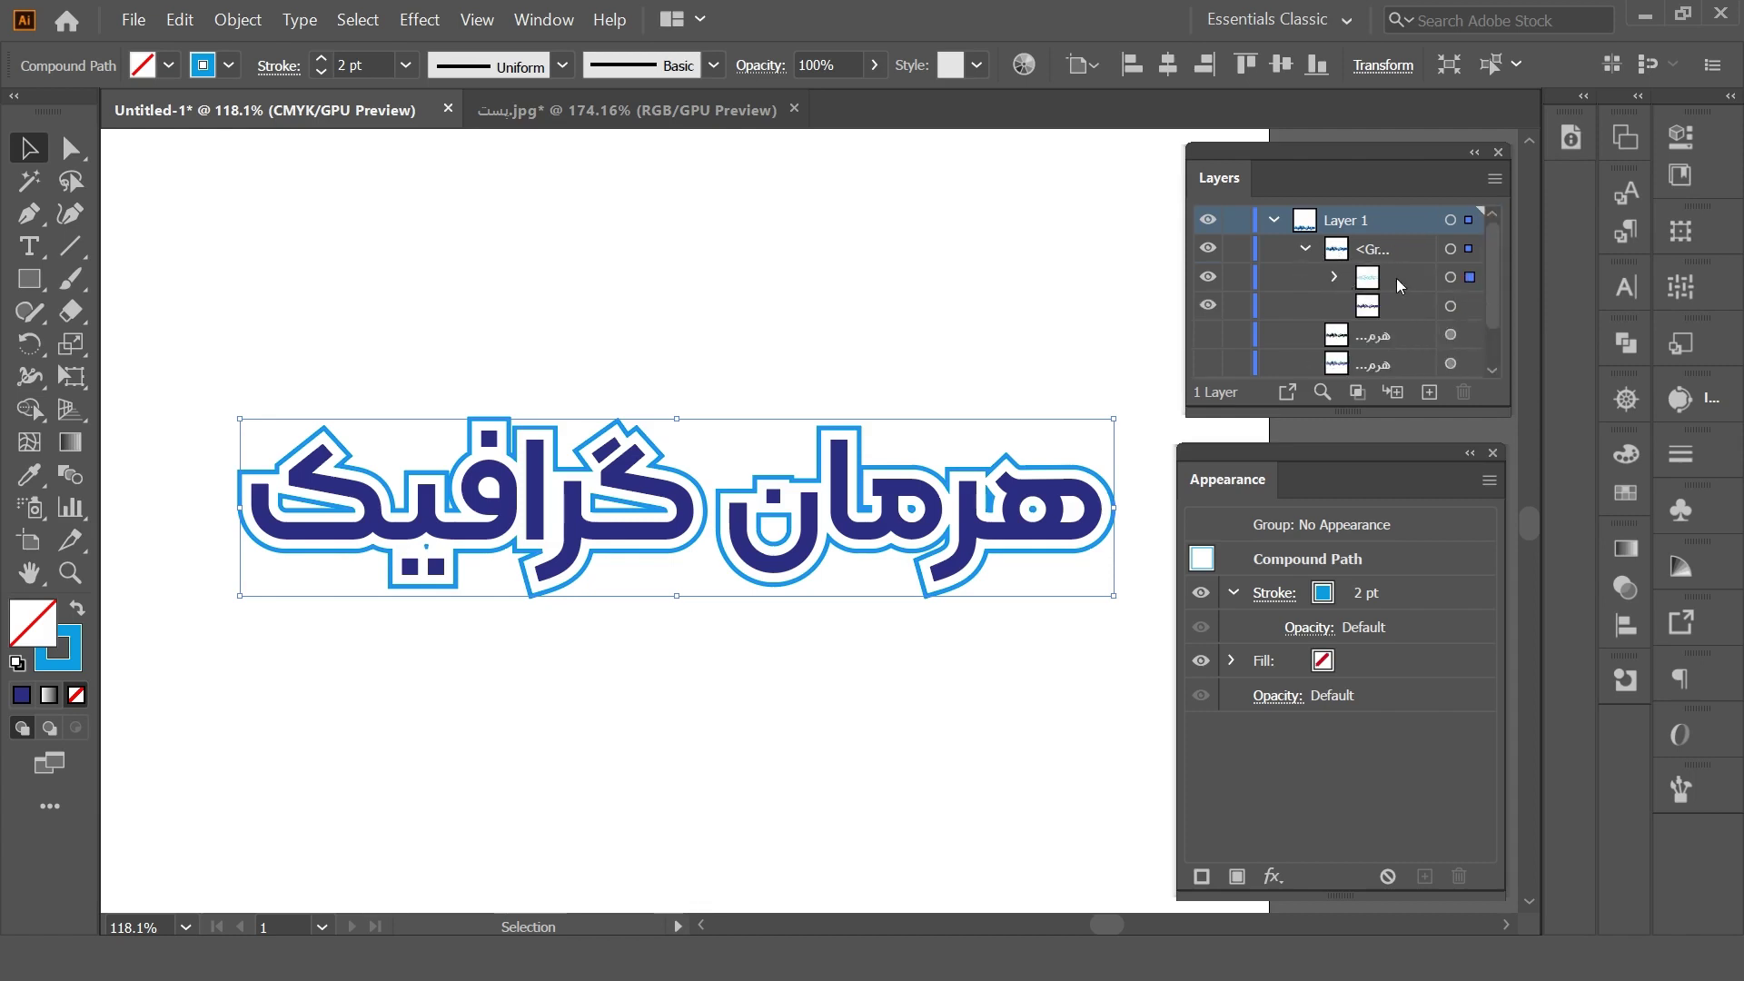
left_click(238, 20)
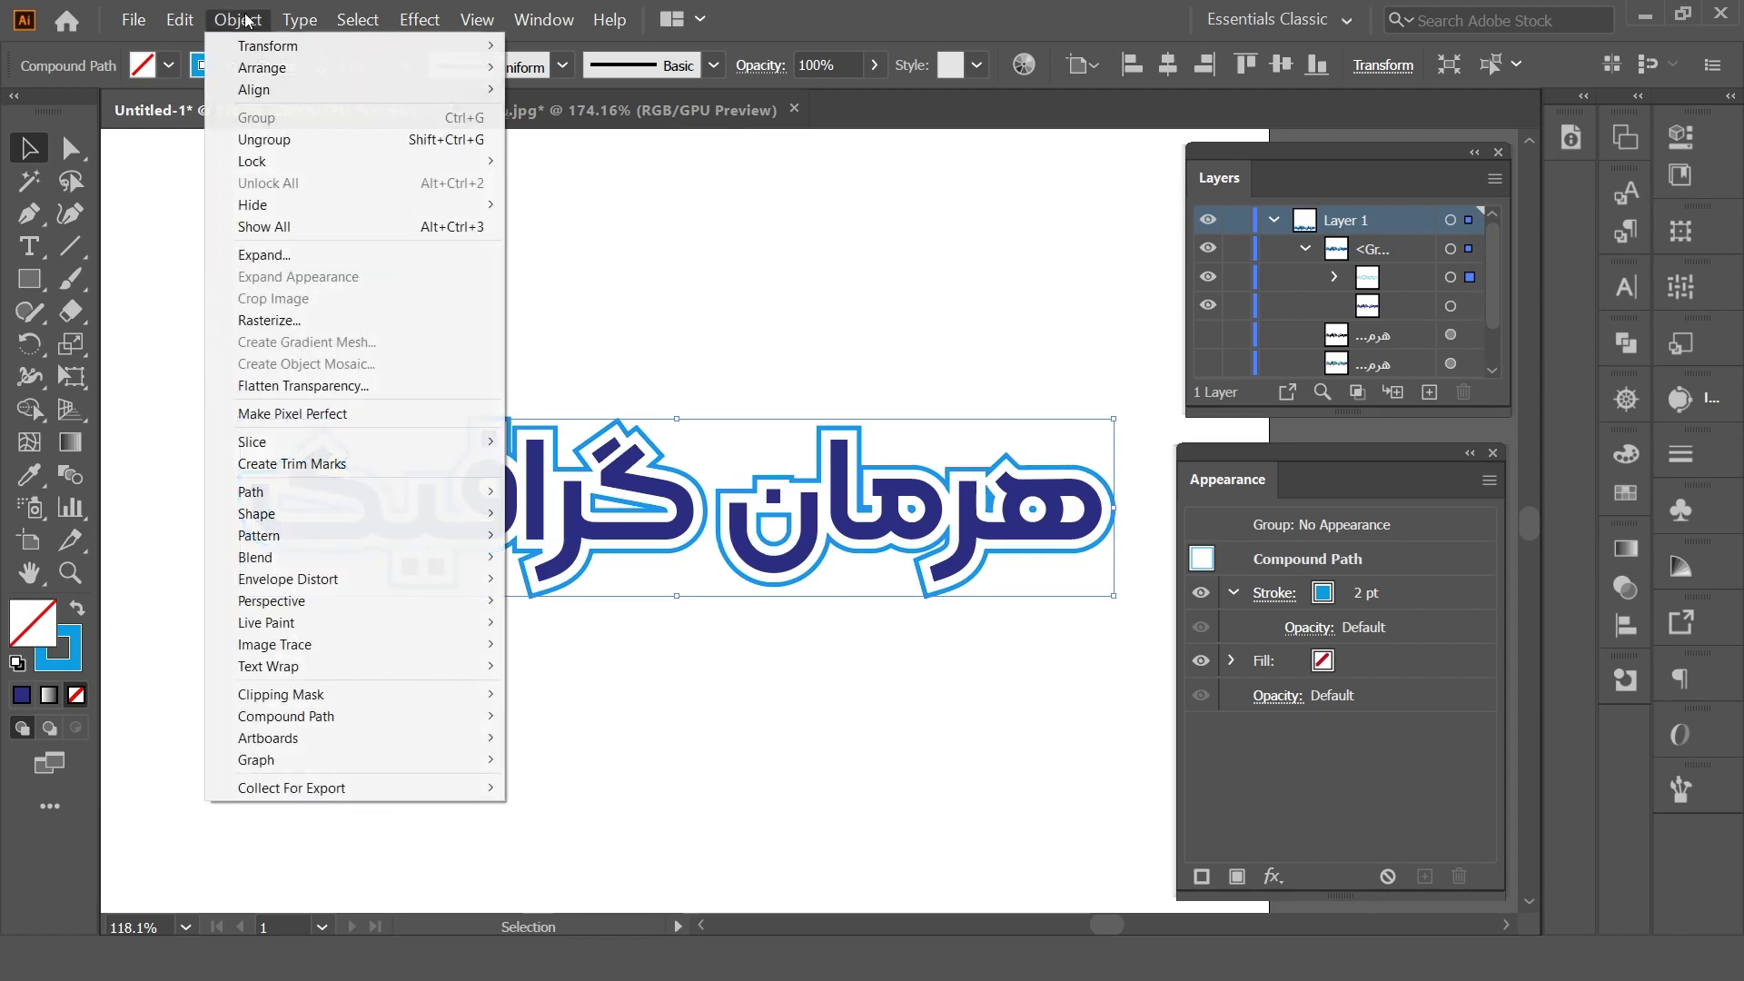
left_click(268, 255)
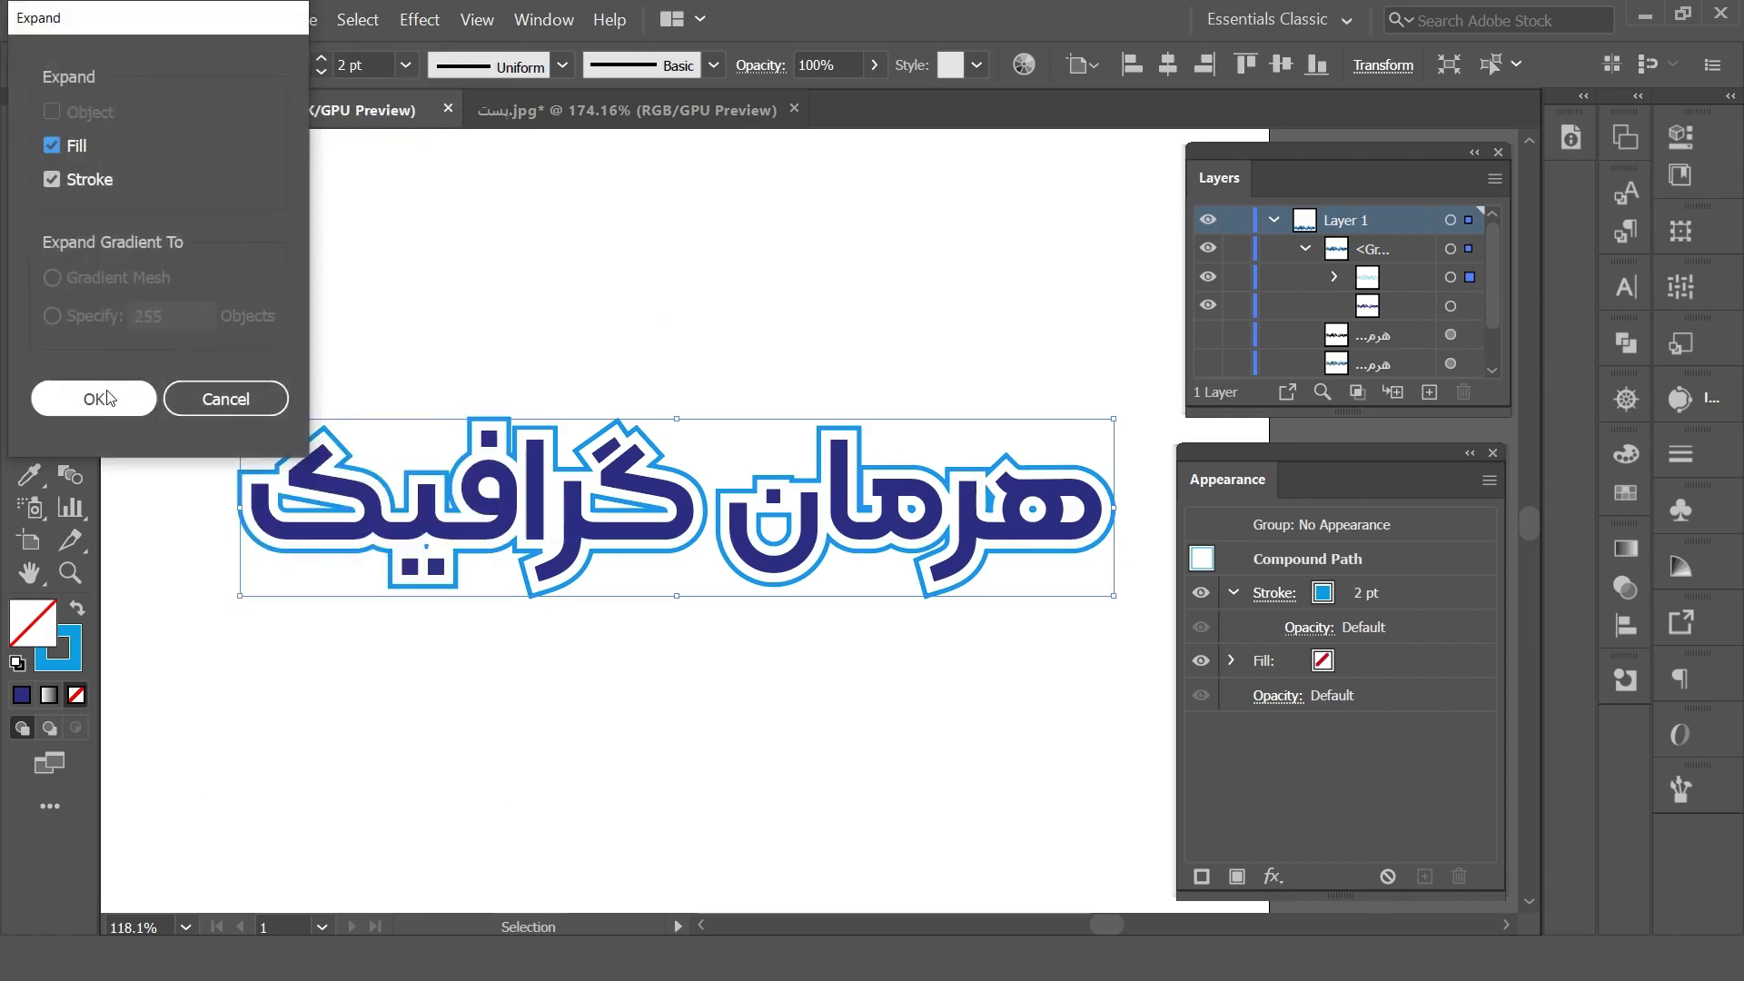
left_click_drag(150, 22, 598, 206)
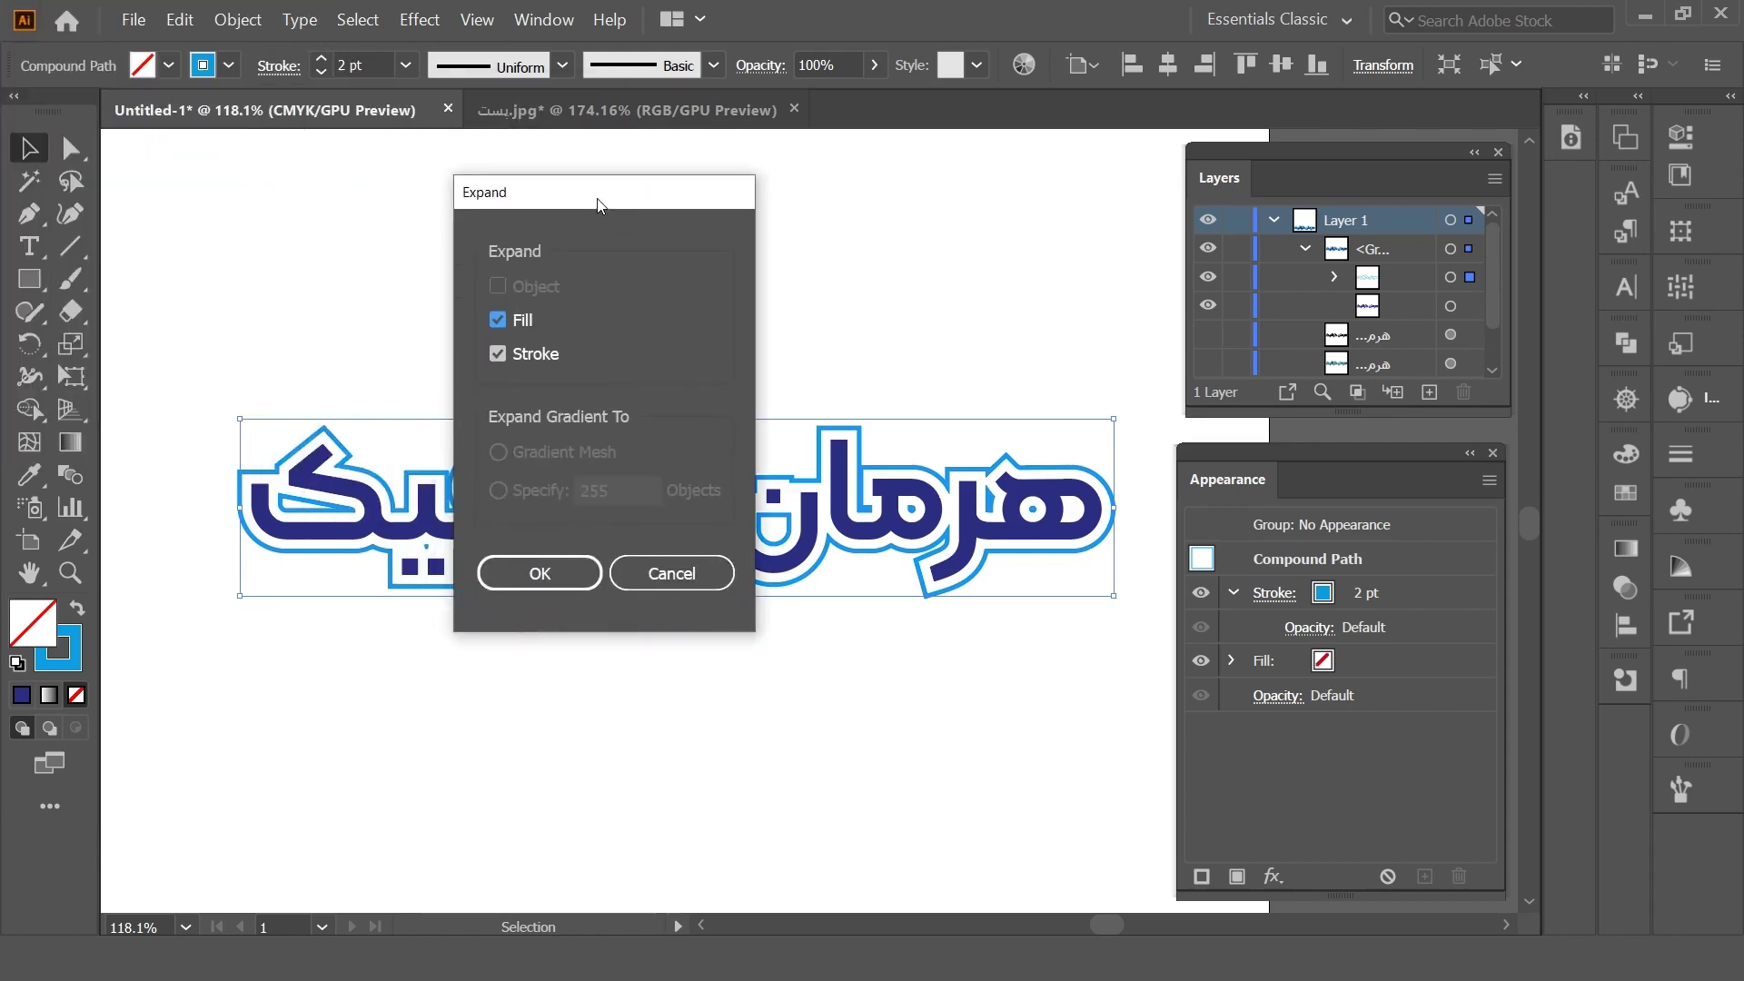
left_click(564, 569)
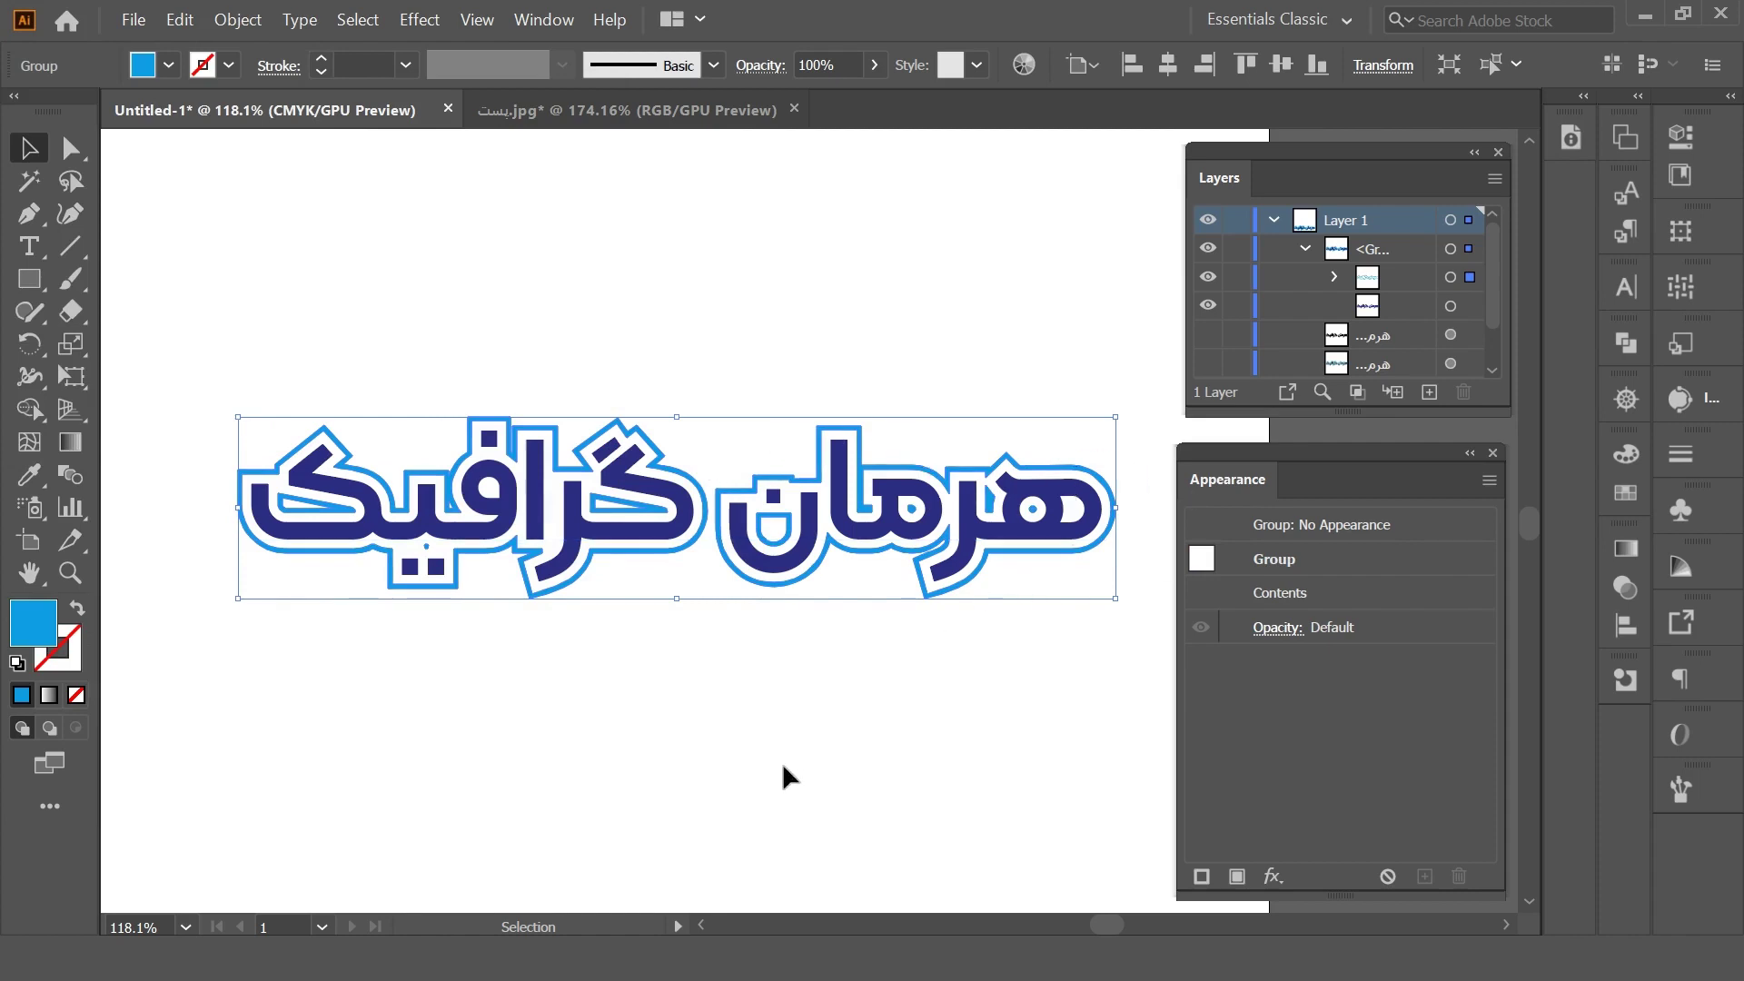
left_click(71, 311)
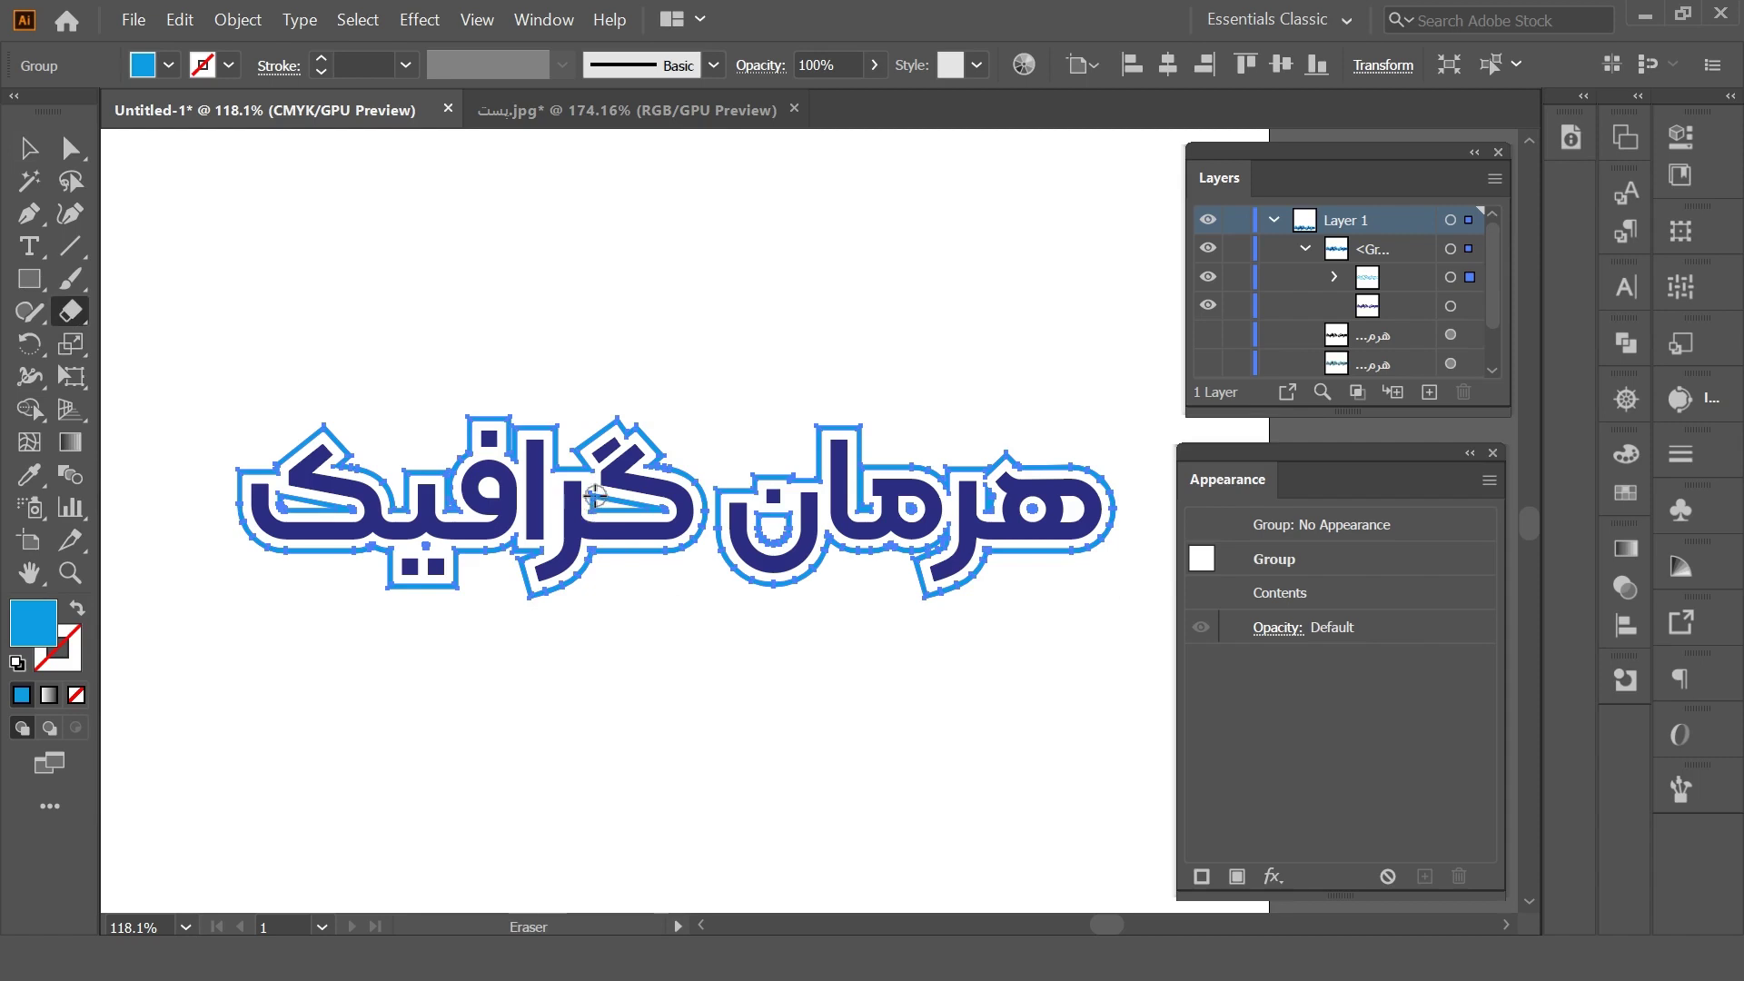
left_click_drag(595, 495, 609, 498)
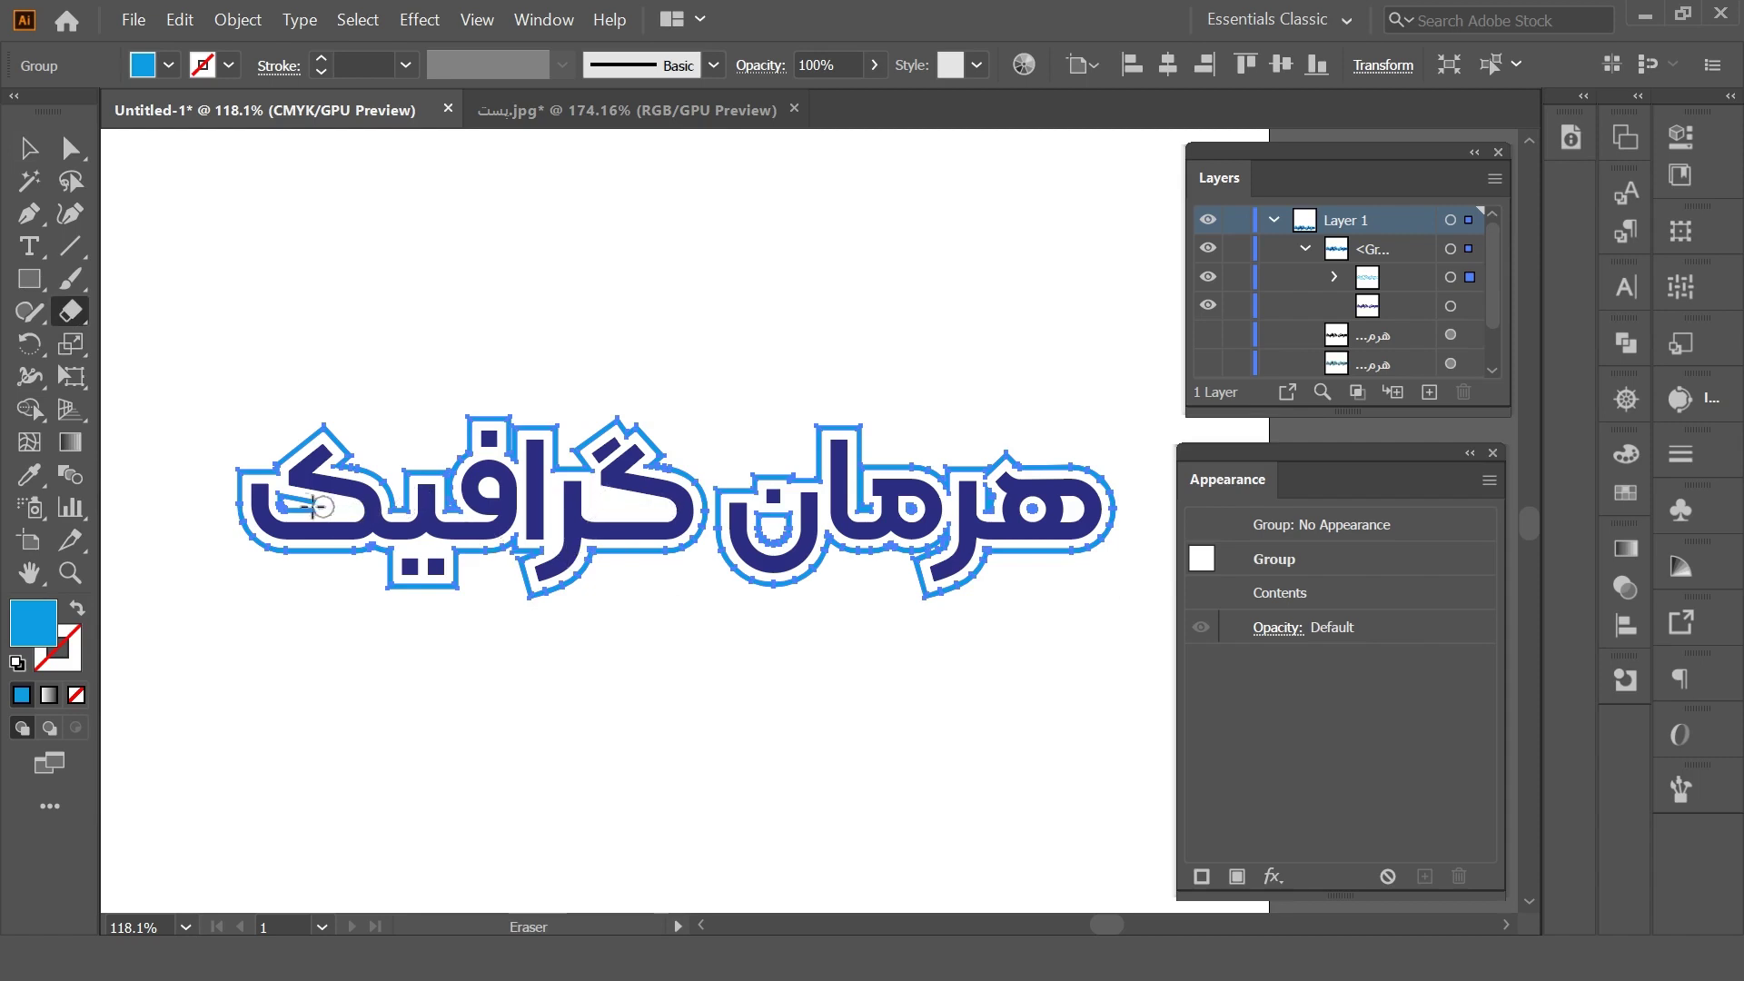
left_click_drag(768, 516, 763, 535)
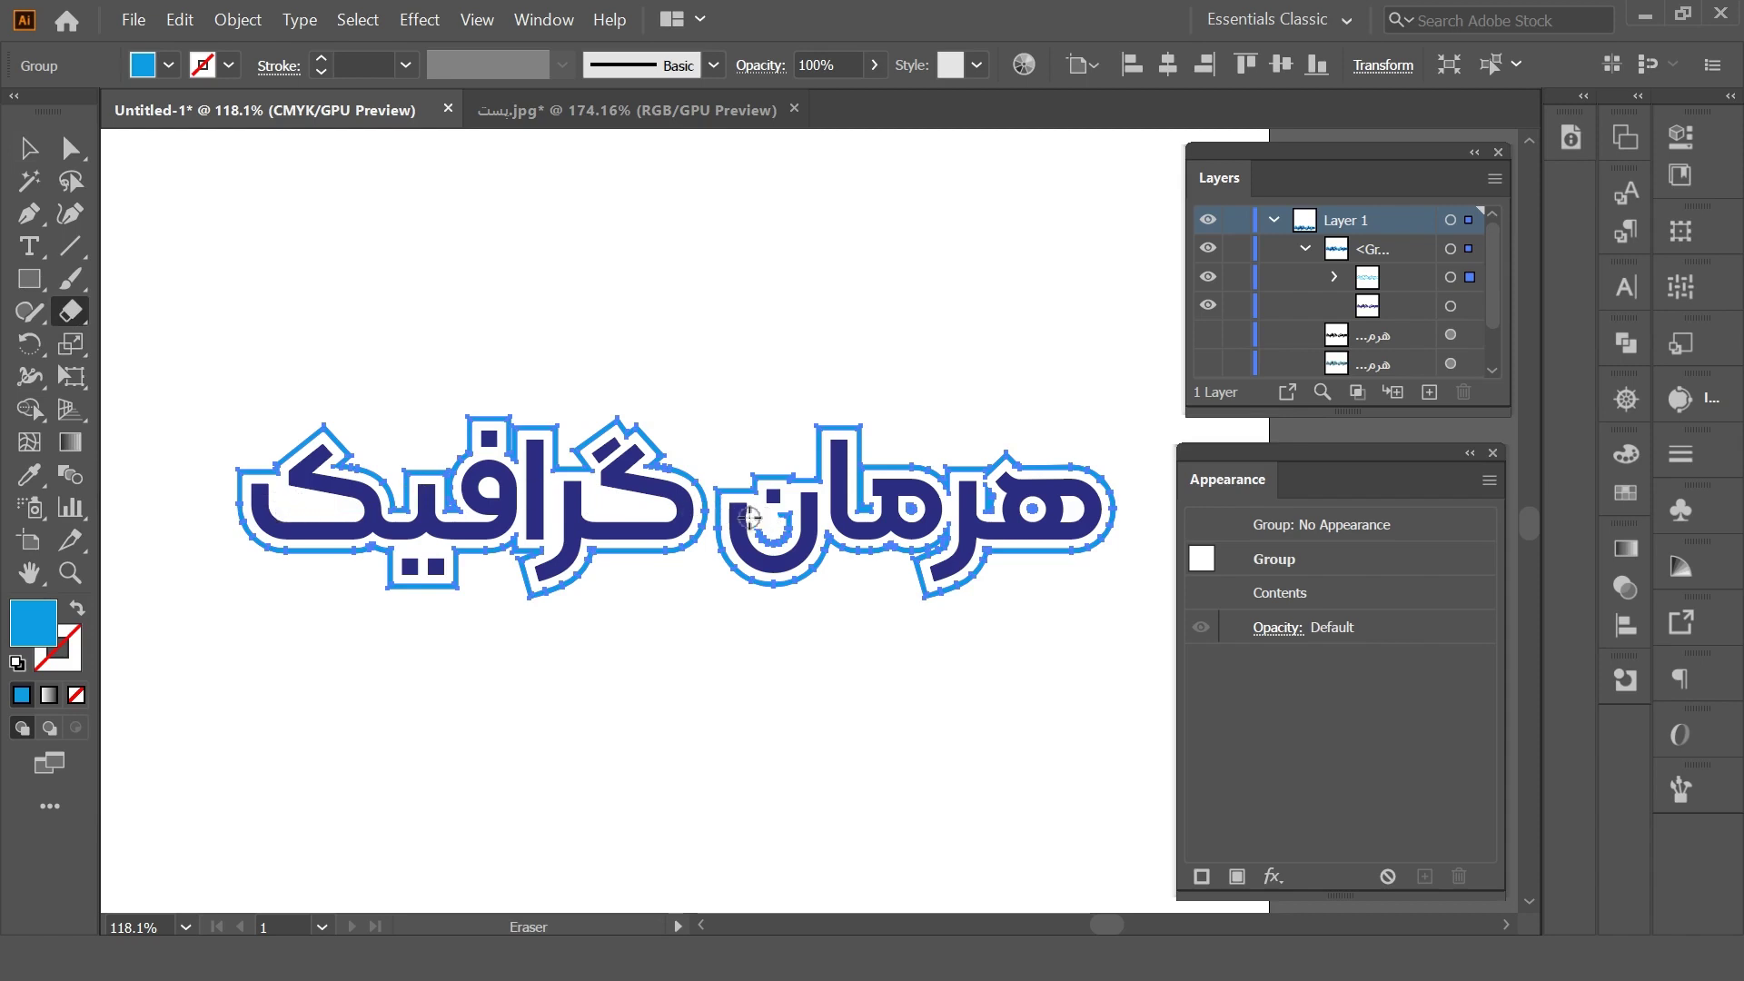
key("ctrl+z")
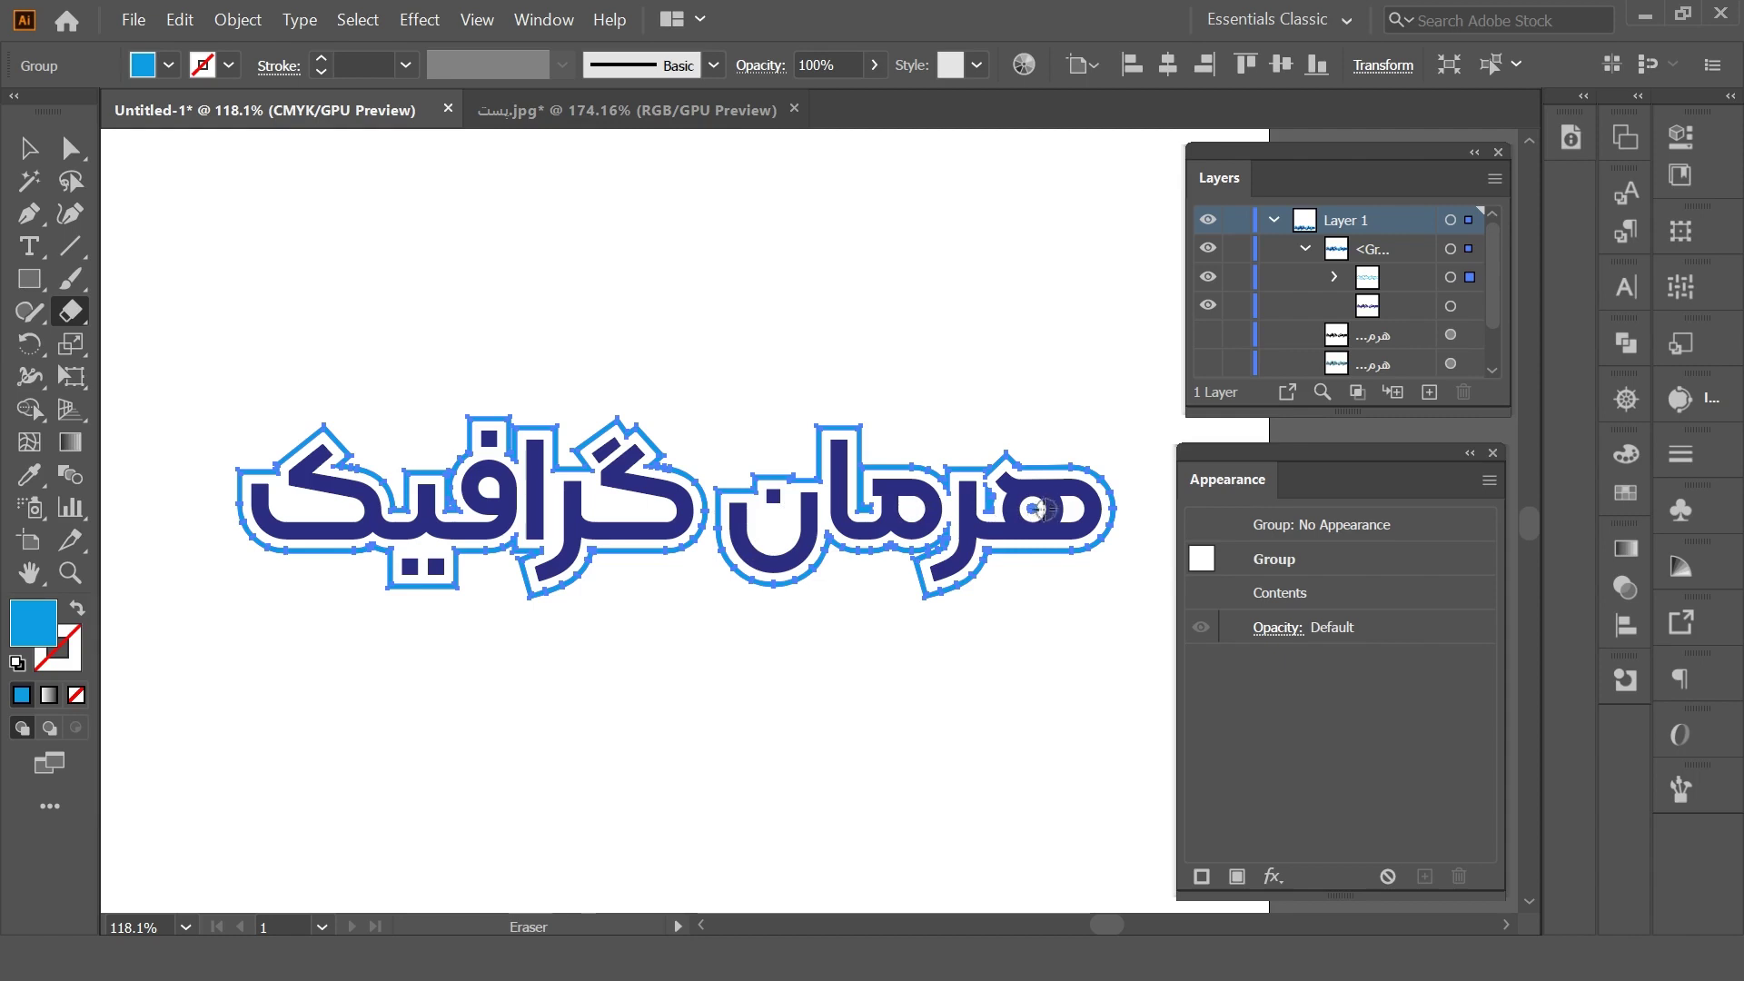
left_click(29, 147)
left_click(775, 273)
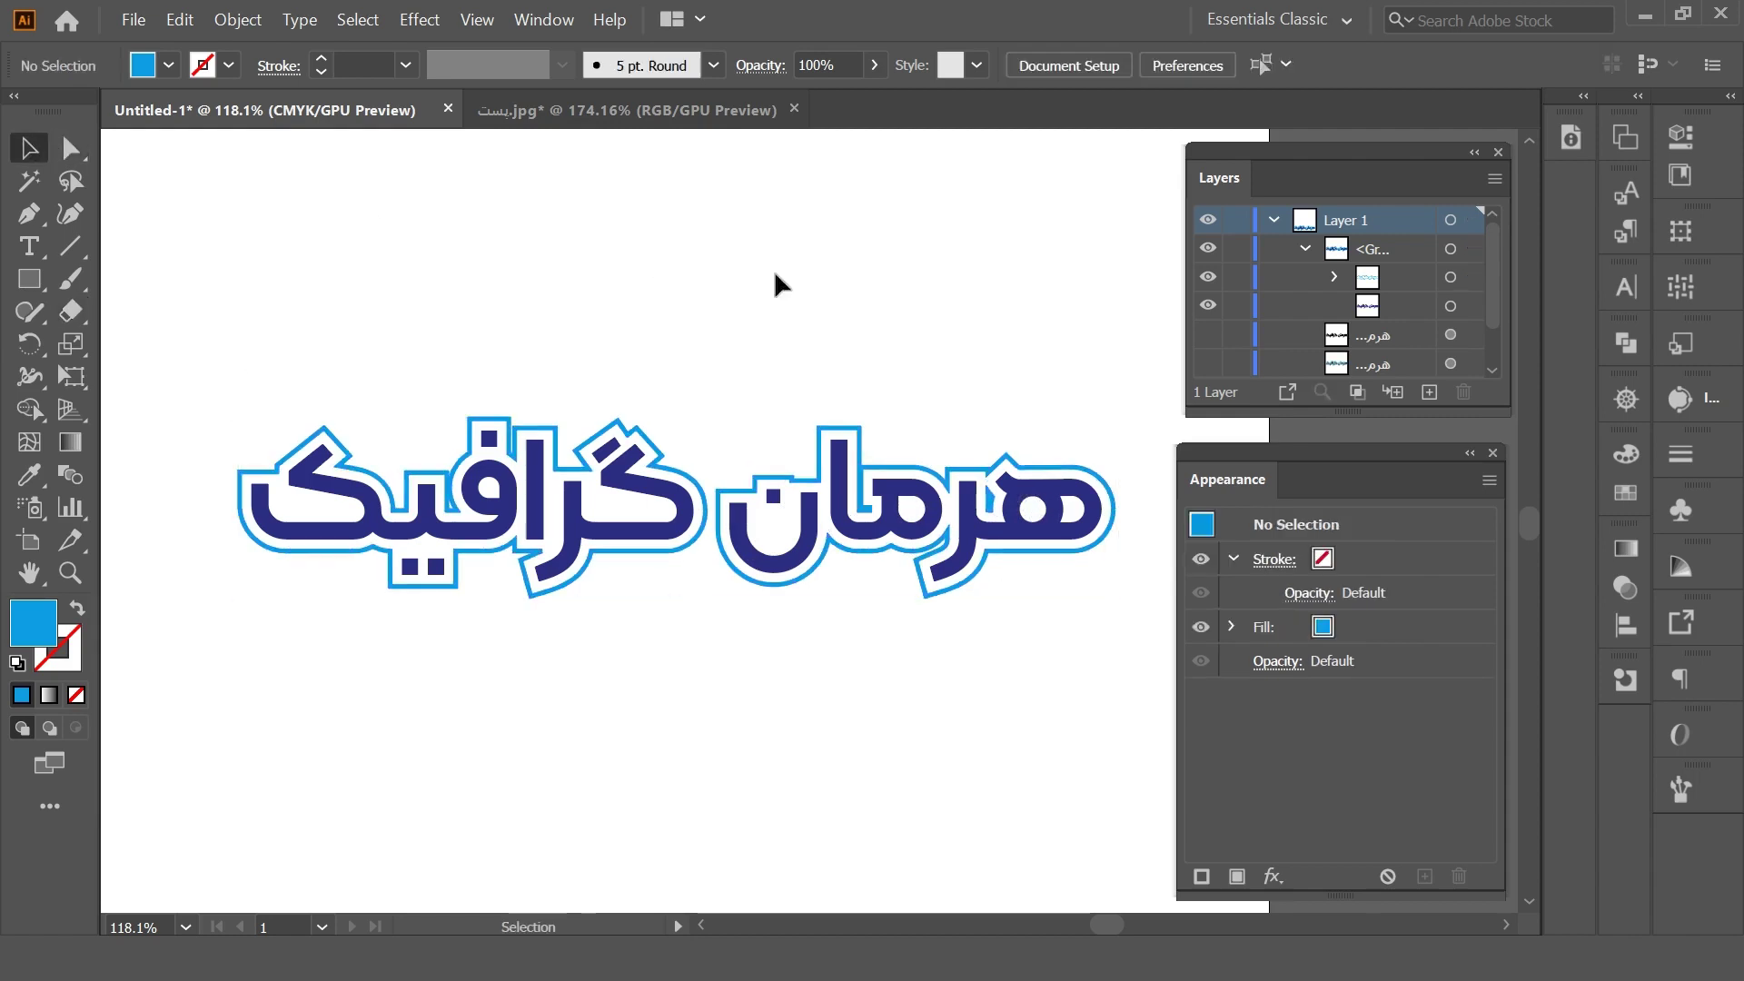